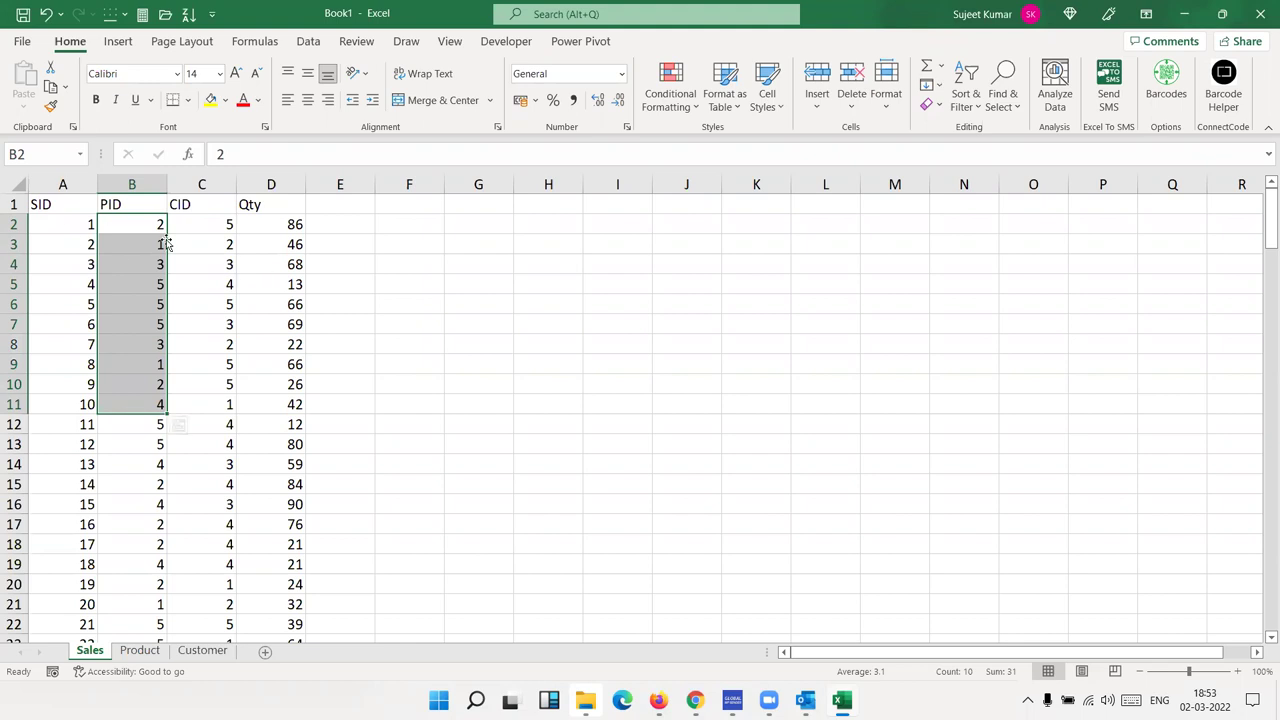
# Step: Browse the Sales, Product and Customer sheets, selecting PID, product, CID and customer City values
pyautogui.moveTo(155, 228); pyautogui.dragTo(150, 398)
pyautogui.click(160, 652)
pyautogui.moveTo(128, 222); pyautogui.dragTo(234, 306)
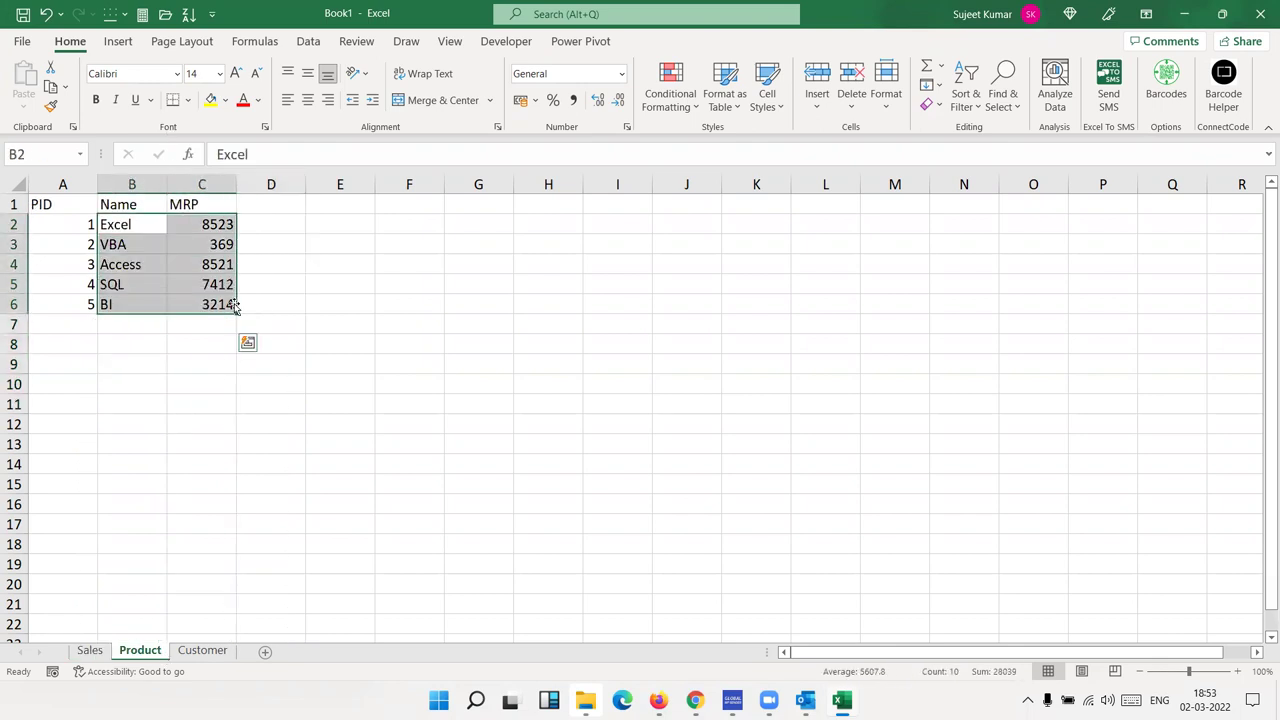
pyautogui.click(100, 651)
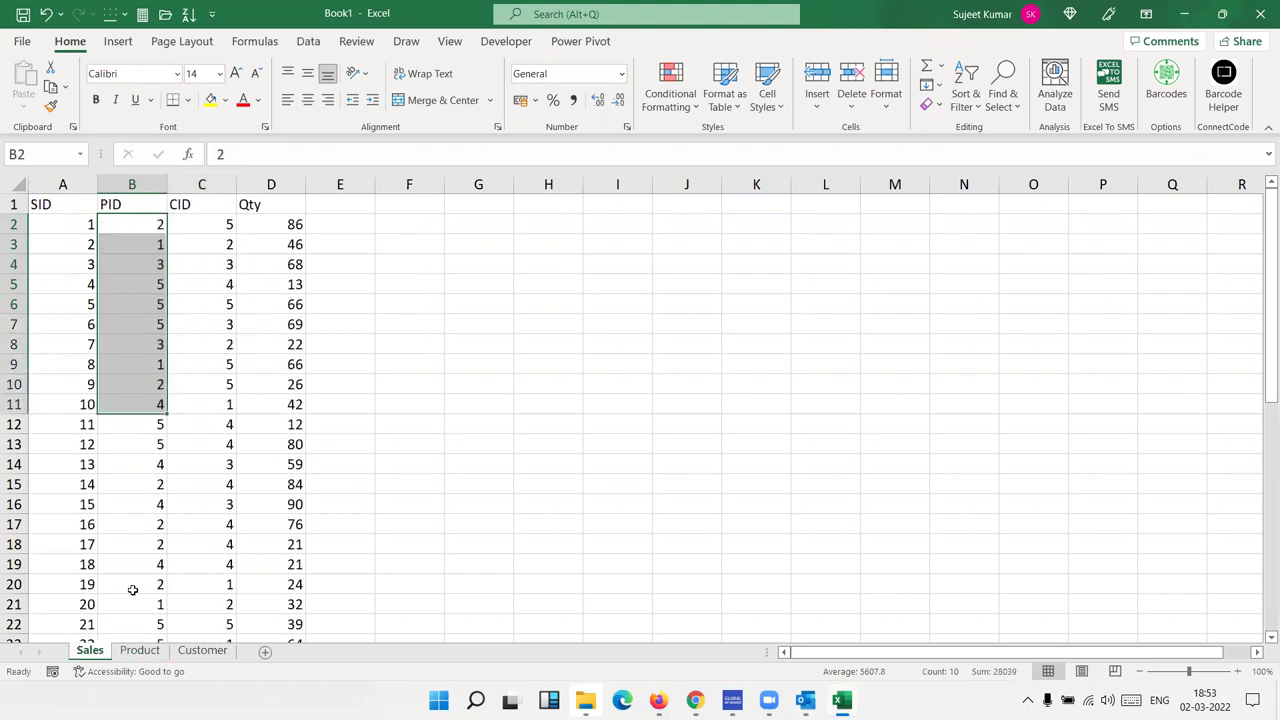
pyautogui.moveTo(227, 264); pyautogui.dragTo(228, 364)
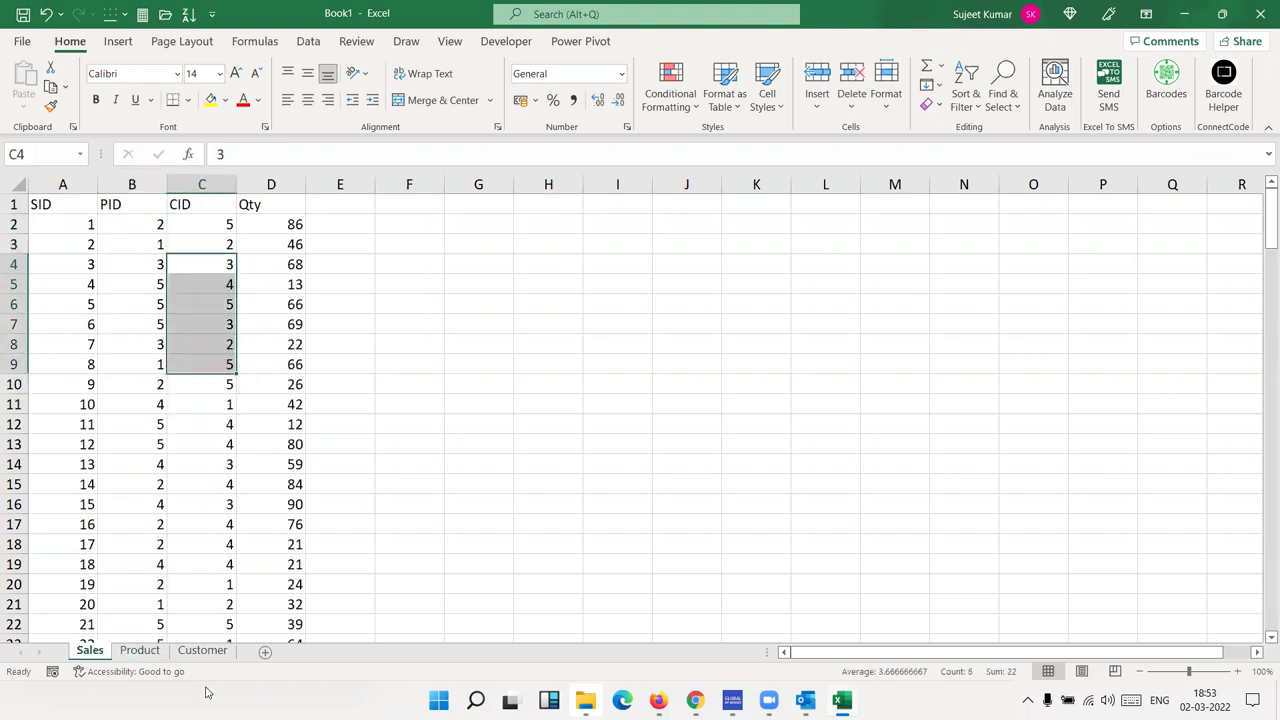
pyautogui.click(222, 225)
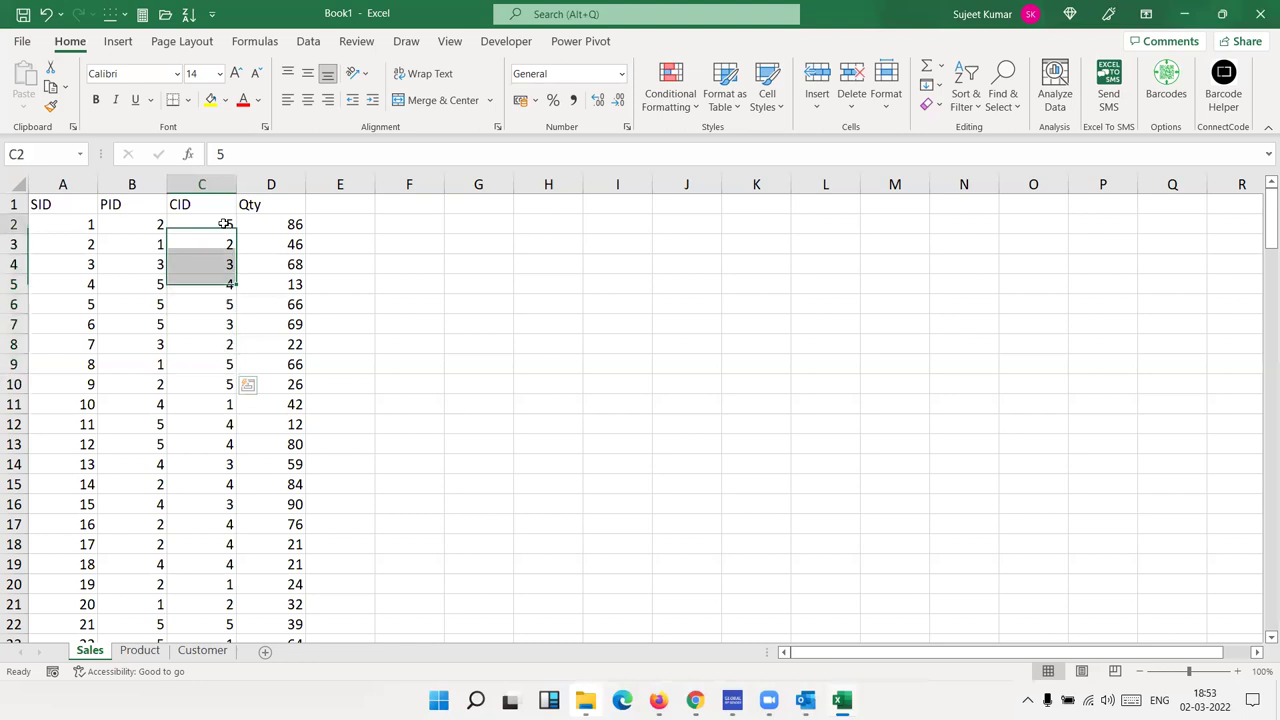
pyautogui.click(202, 650)
pyautogui.click(104, 244)
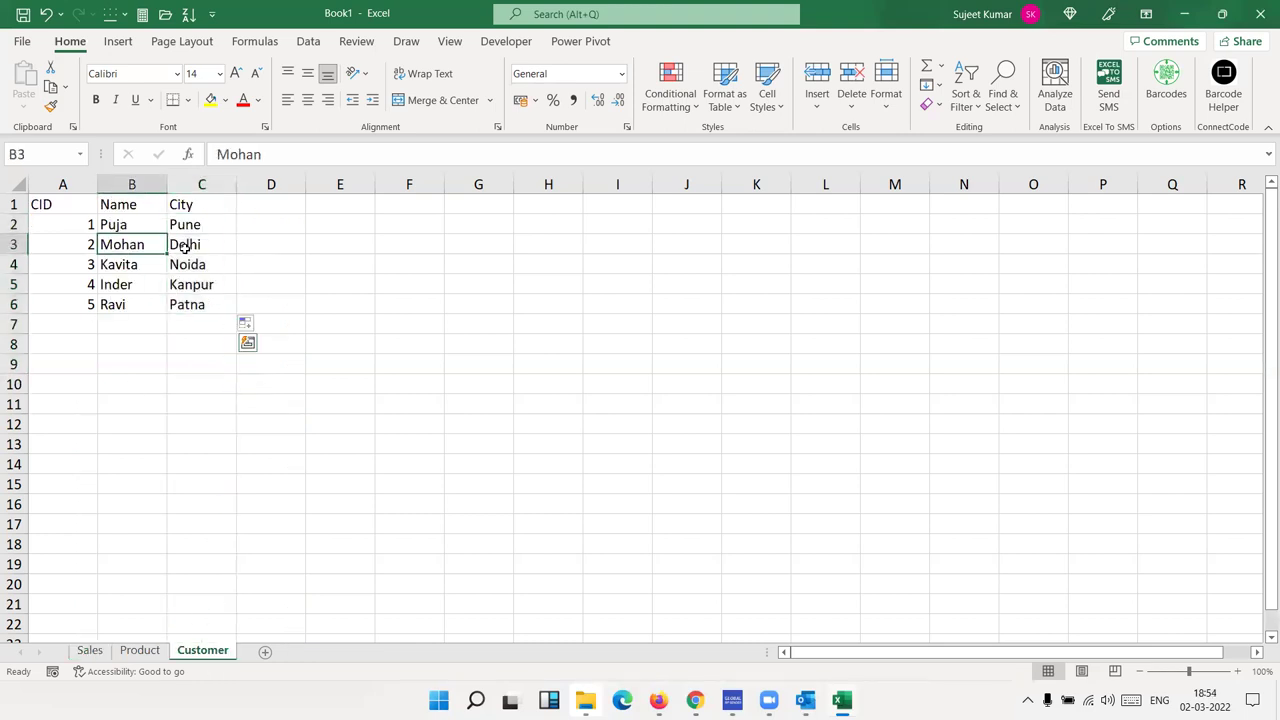
pyautogui.moveTo(104, 244); pyautogui.dragTo(185, 247)
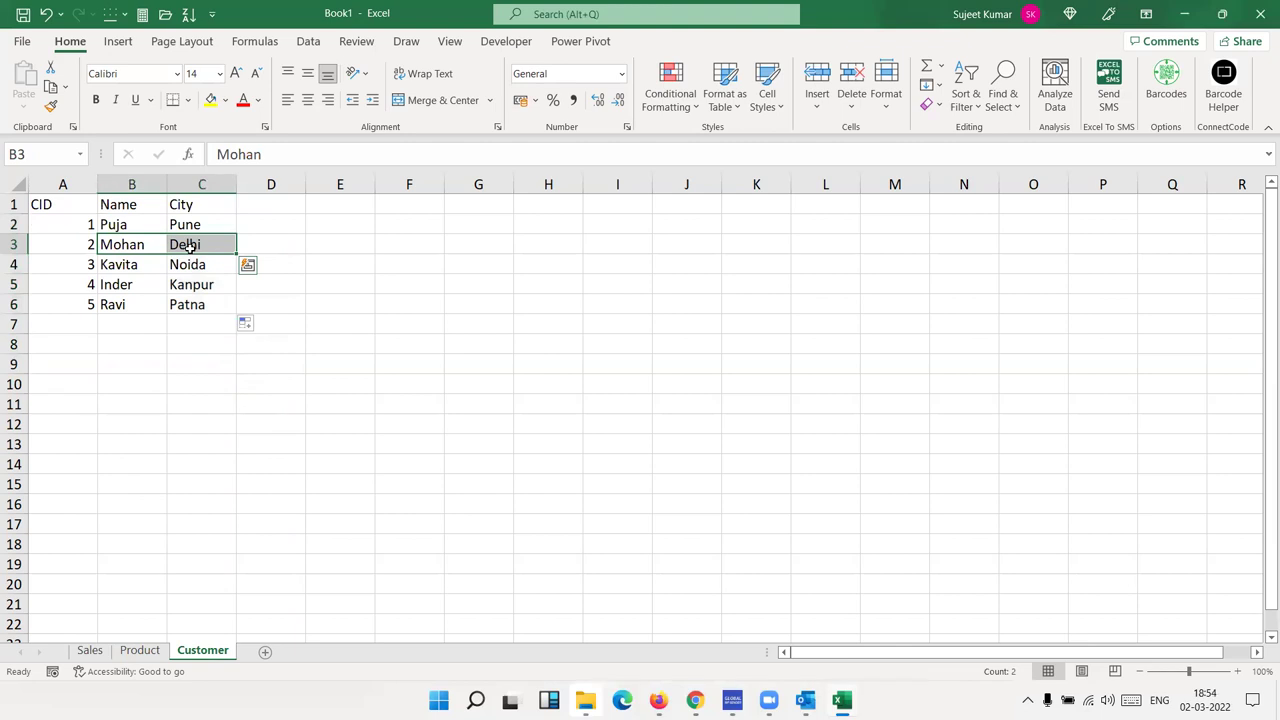
pyautogui.click(98, 651)
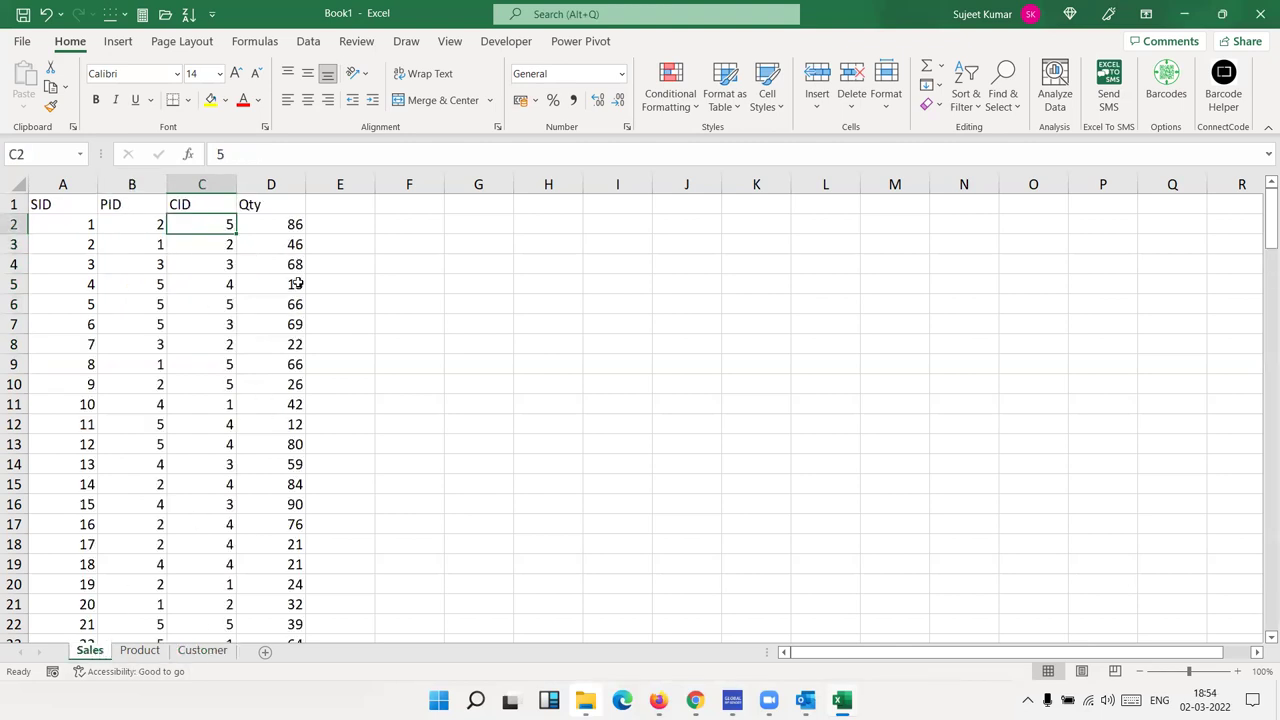
# Step: Add a City heading in E1 and start a VLOOKUP in E2 on the C2 CID
pyautogui.click(362, 208)
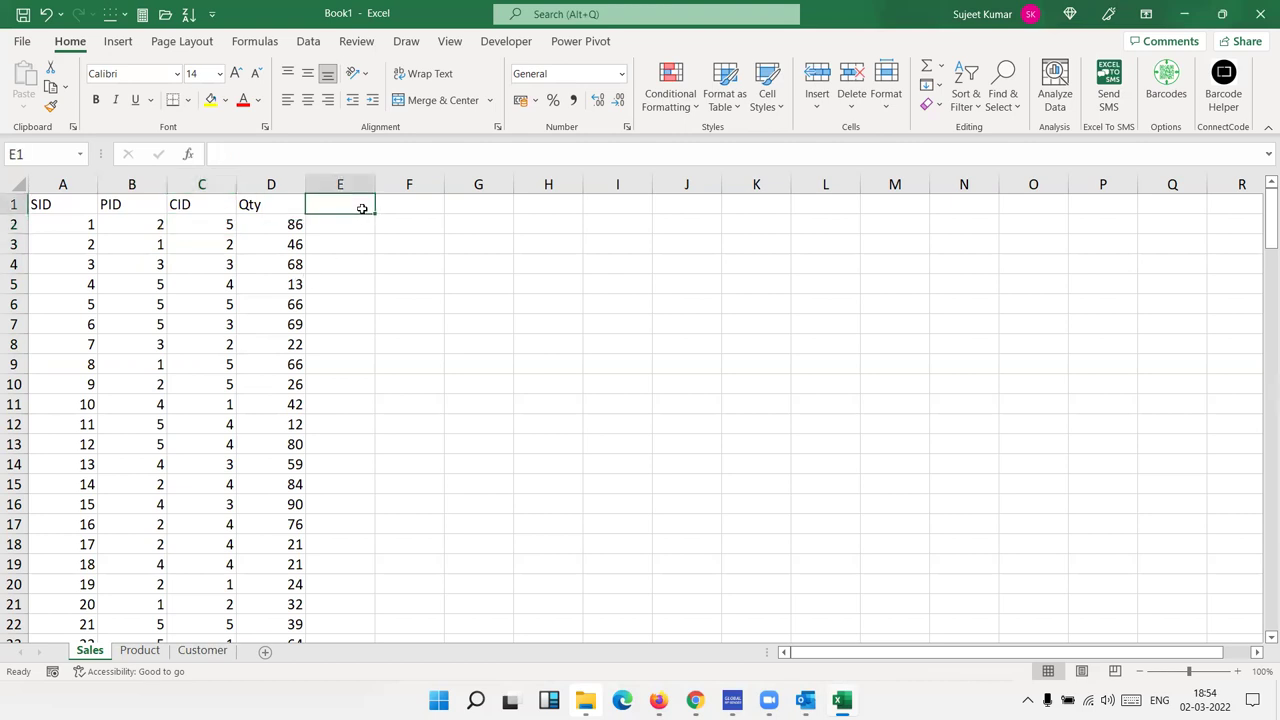
pyautogui.write('City')
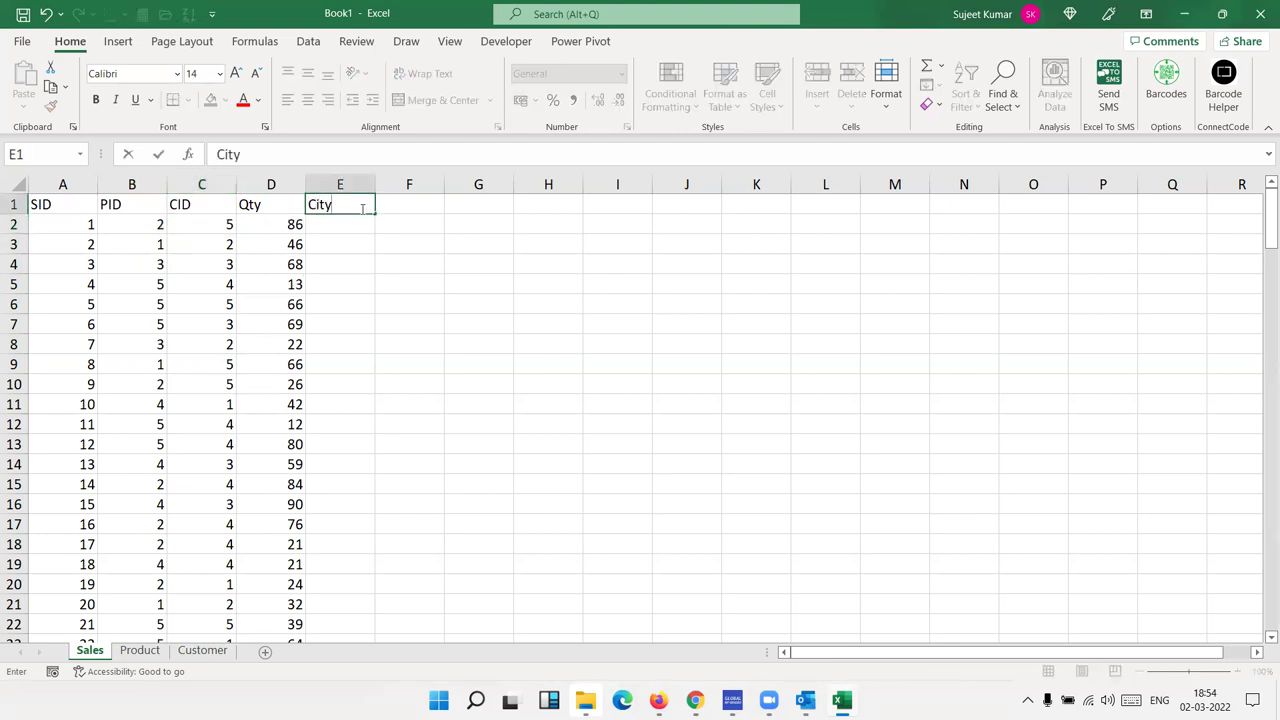
pyautogui.press('Return')
pyautogui.write('=vl')
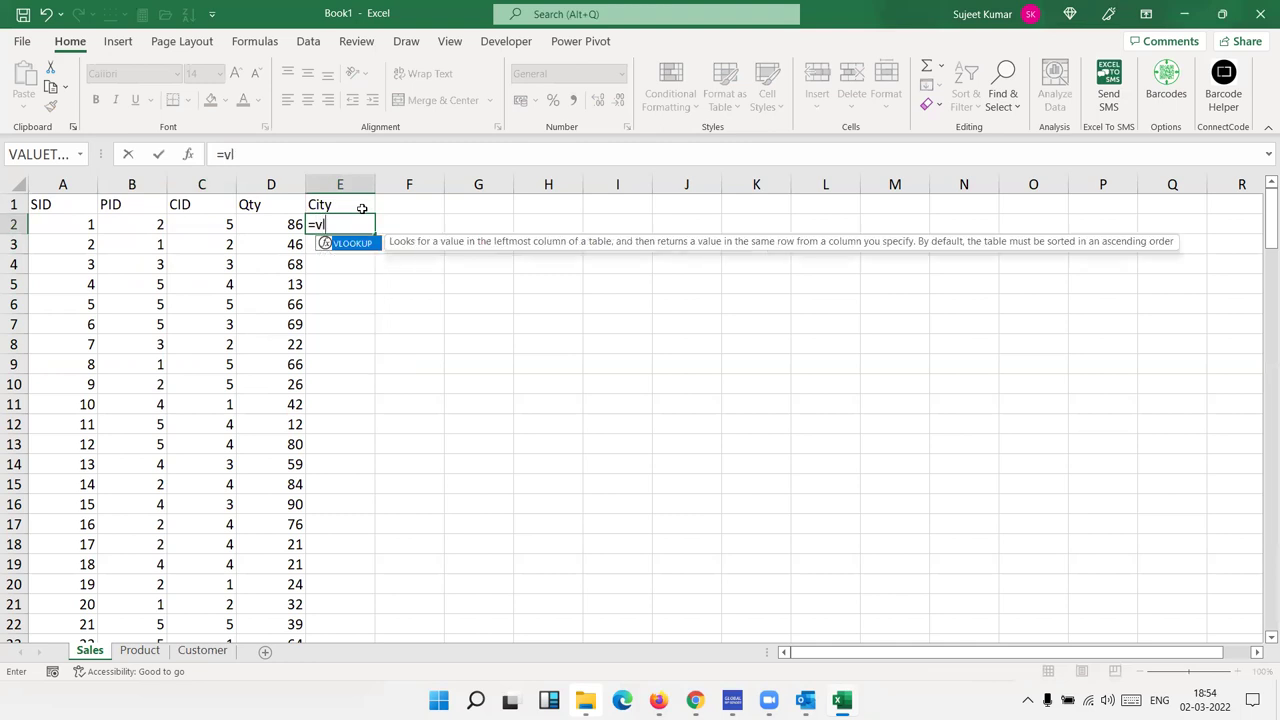
pyautogui.press('Tab')
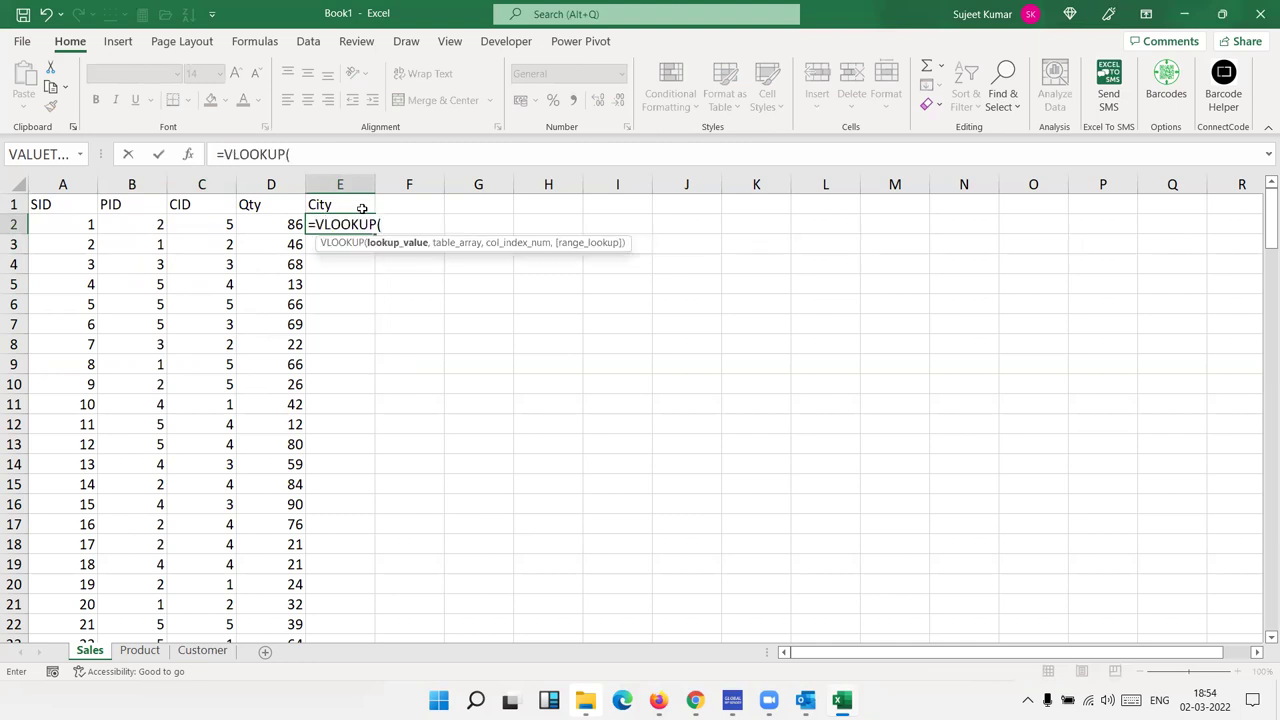
pyautogui.click(213, 226)
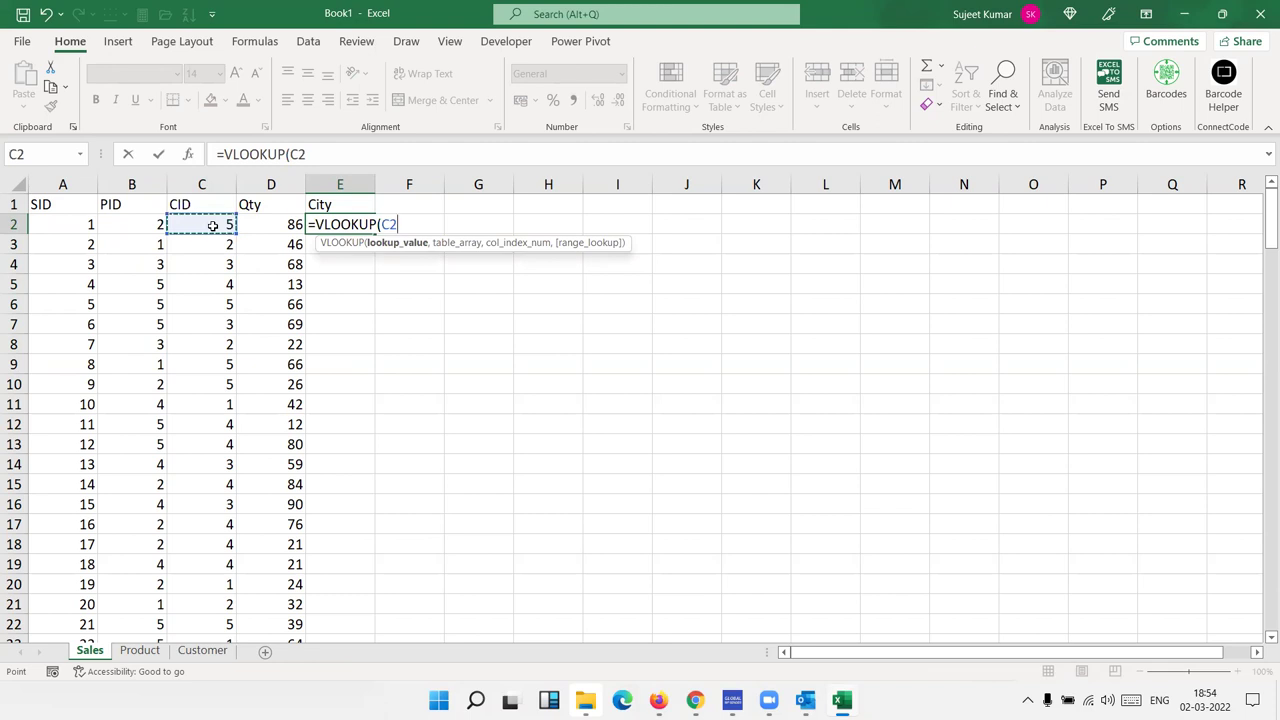
pyautogui.write(',')
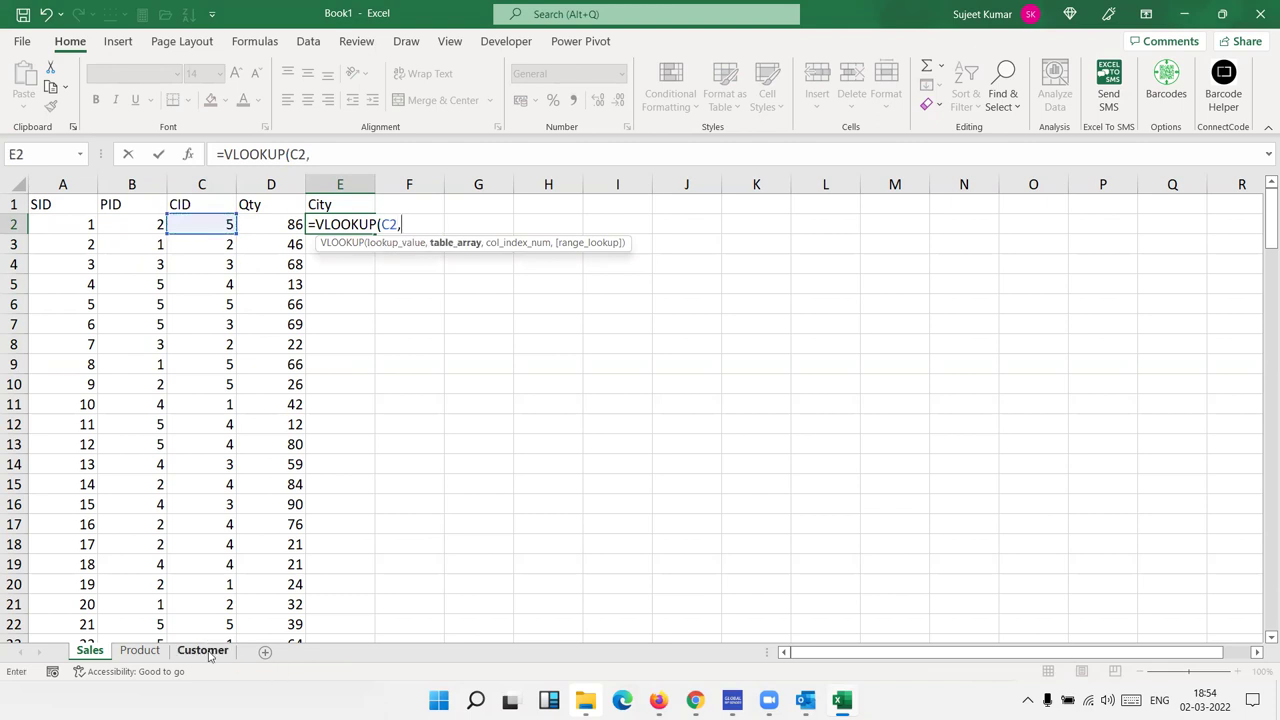
# Step: Complete the VLOOKUP against Customer columns A:C with ',3,0' and fill it down column E
pyautogui.click(202, 650)
pyautogui.moveTo(60, 204); pyautogui.dragTo(212, 302)
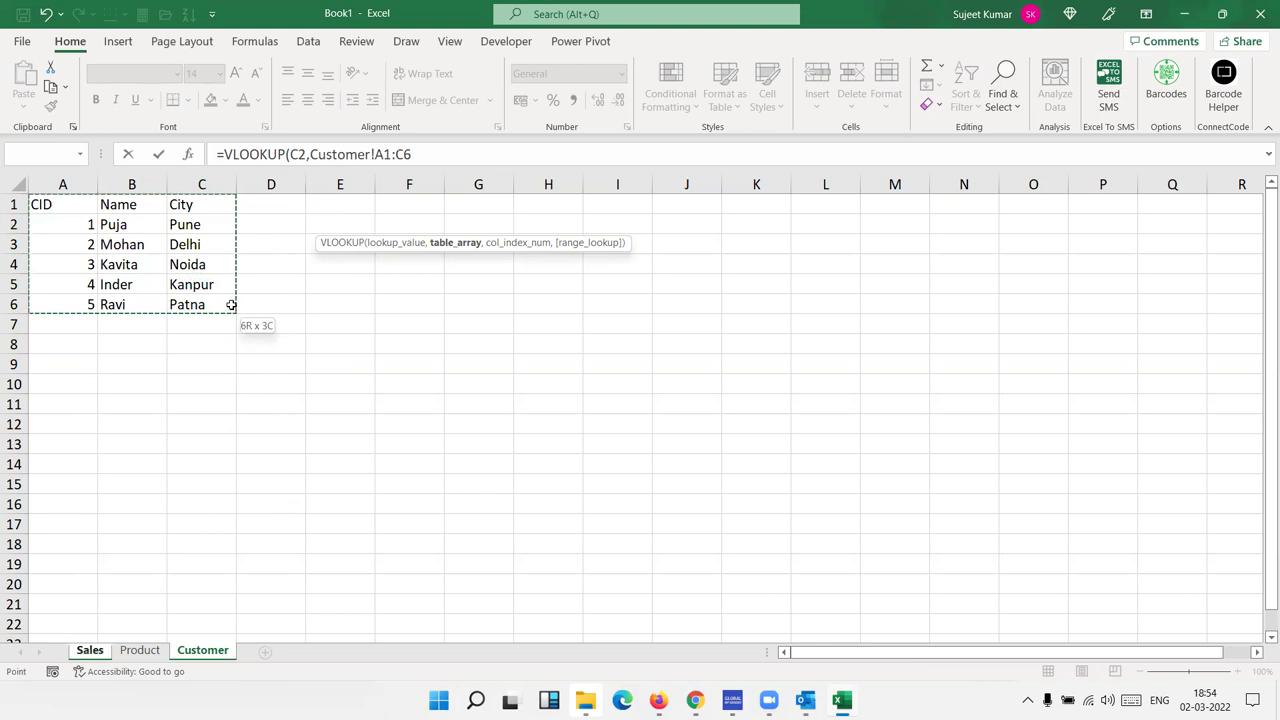
pyautogui.moveTo(63, 185); pyautogui.dragTo(181, 185)
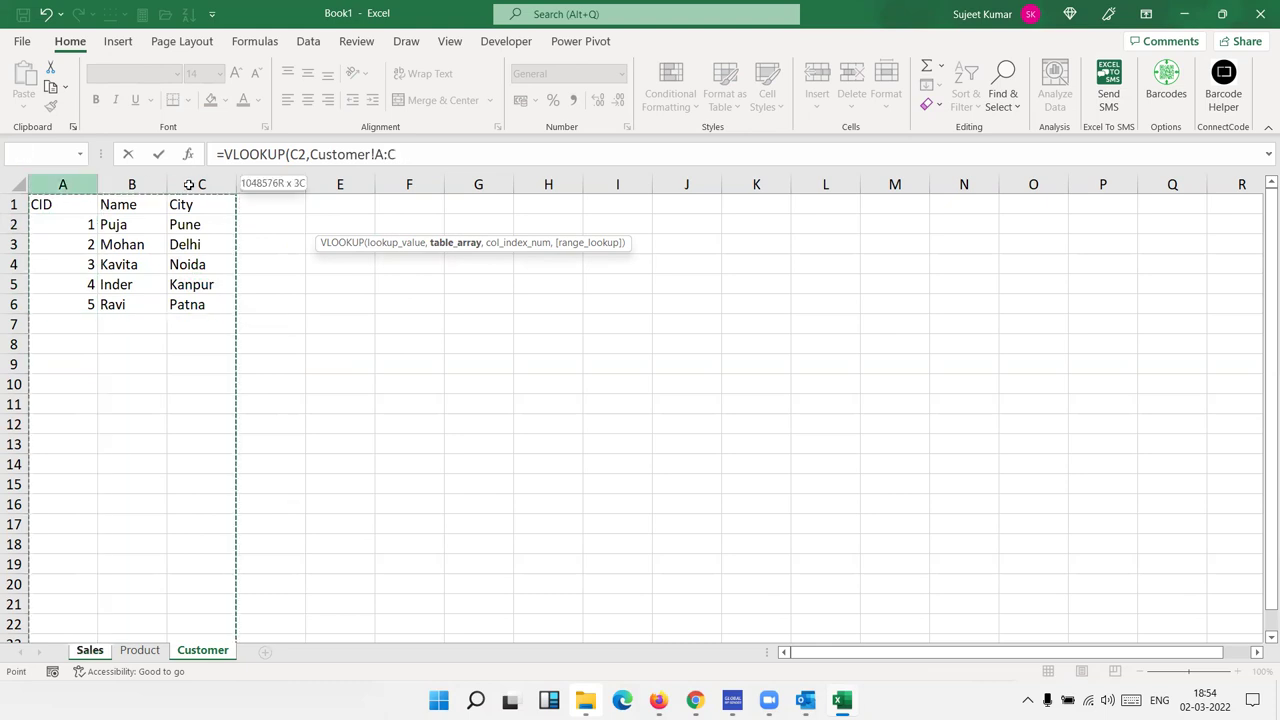
pyautogui.write(',3,0')
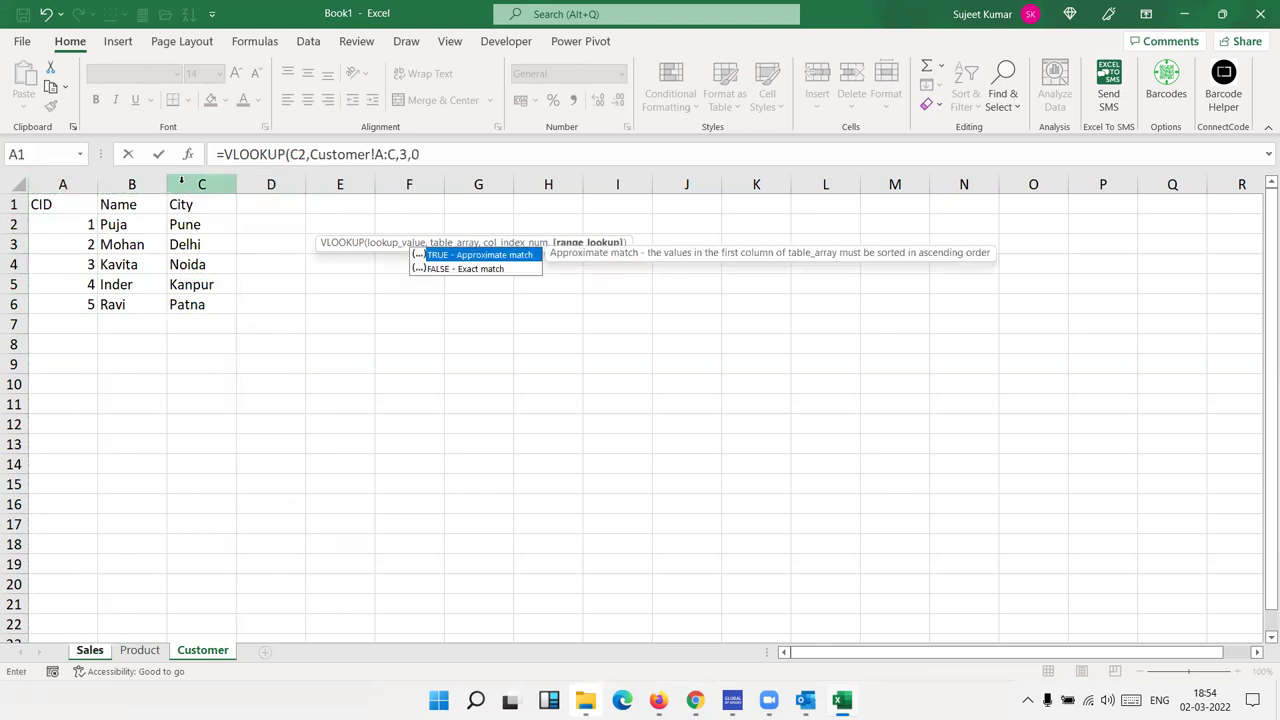
pyautogui.press('Return')
pyautogui.click(357, 226)
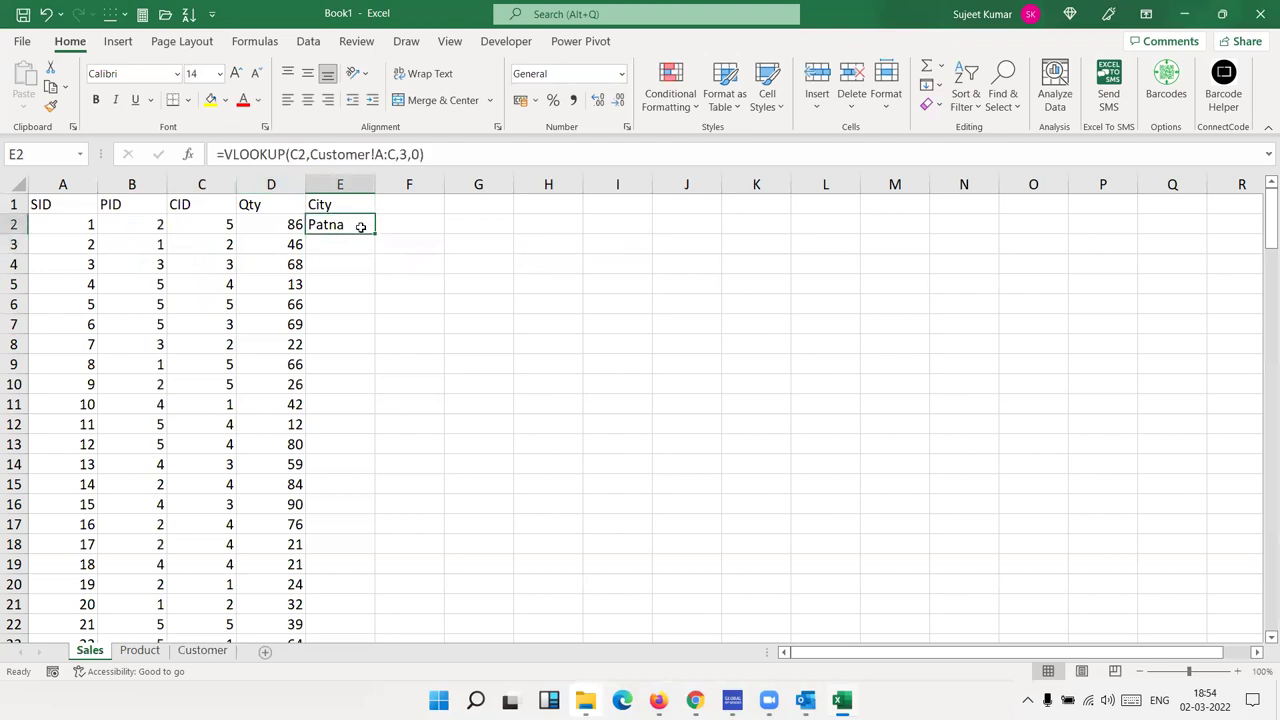
pyautogui.doubleClick(373, 233)
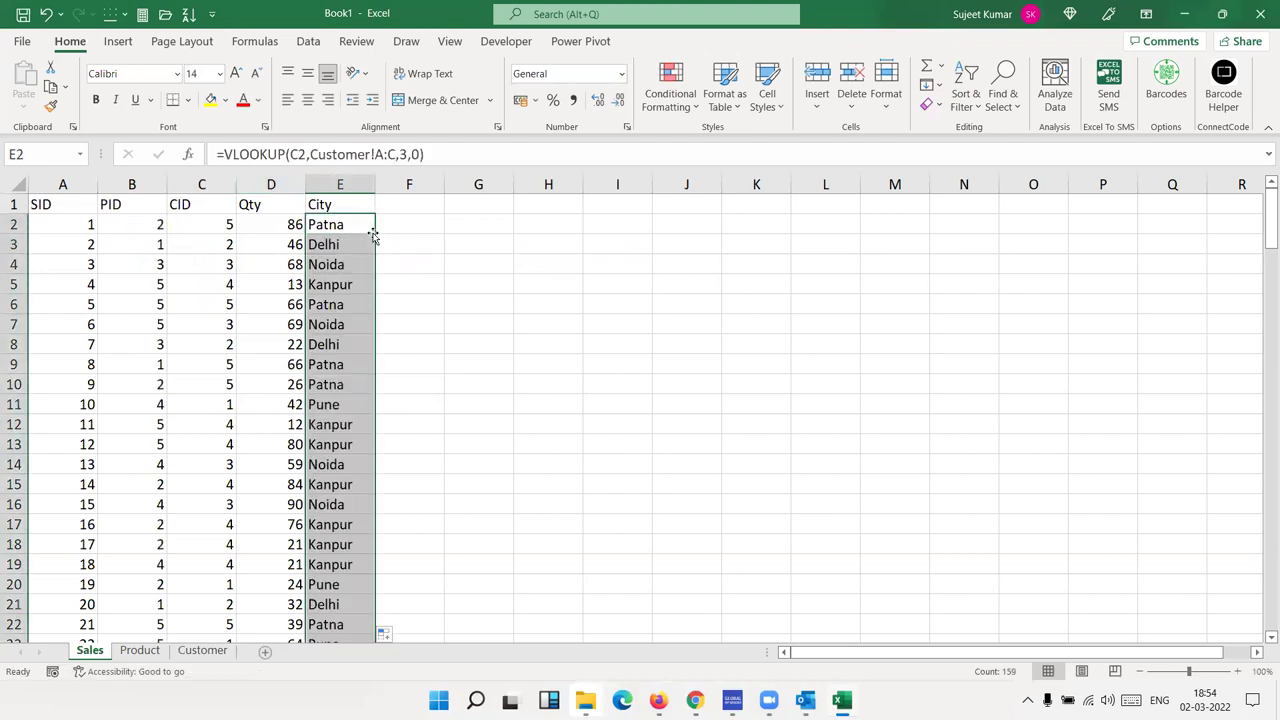
# Step: Review the E2 formula, then clear the whole City column E
pyautogui.doubleClick(361, 228)
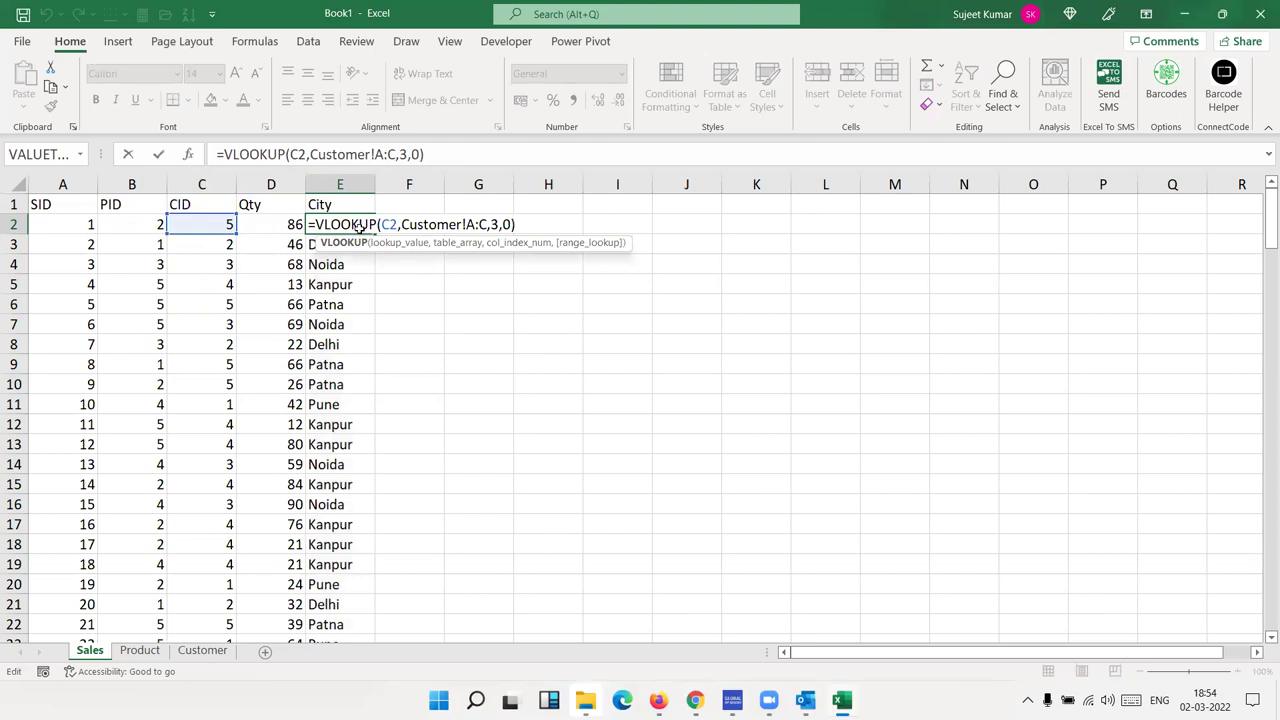
pyautogui.press('Escape')
pyautogui.hotkey('ctrl', 'space')
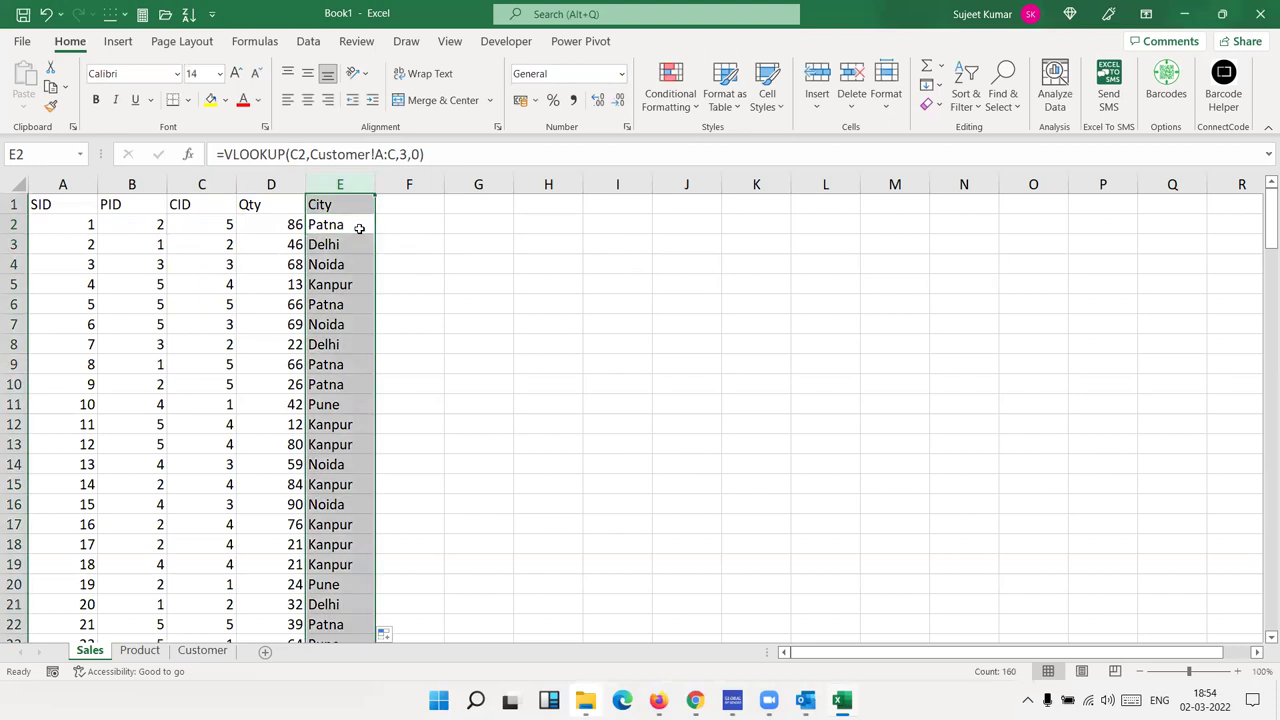
pyautogui.press('Delete')
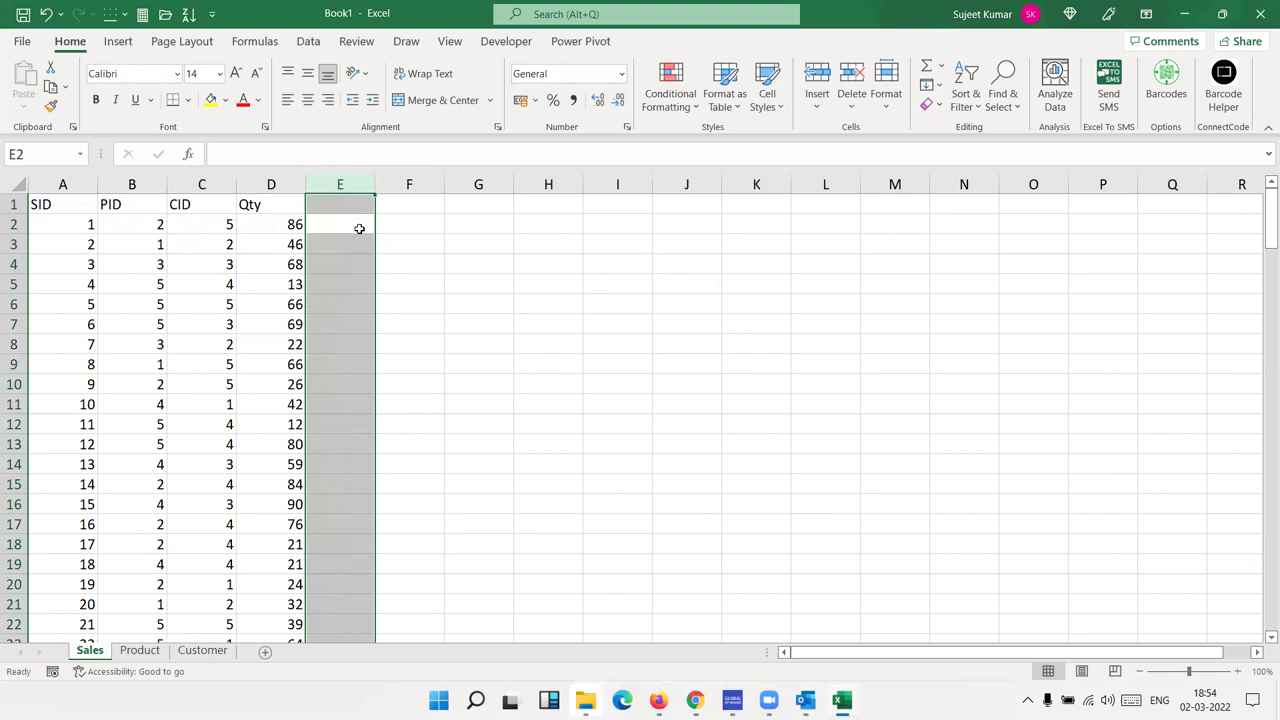
# Step: Select Sales A1:D160 and insert a PivotTable with the data added to the Data Model
pyautogui.press('Left')
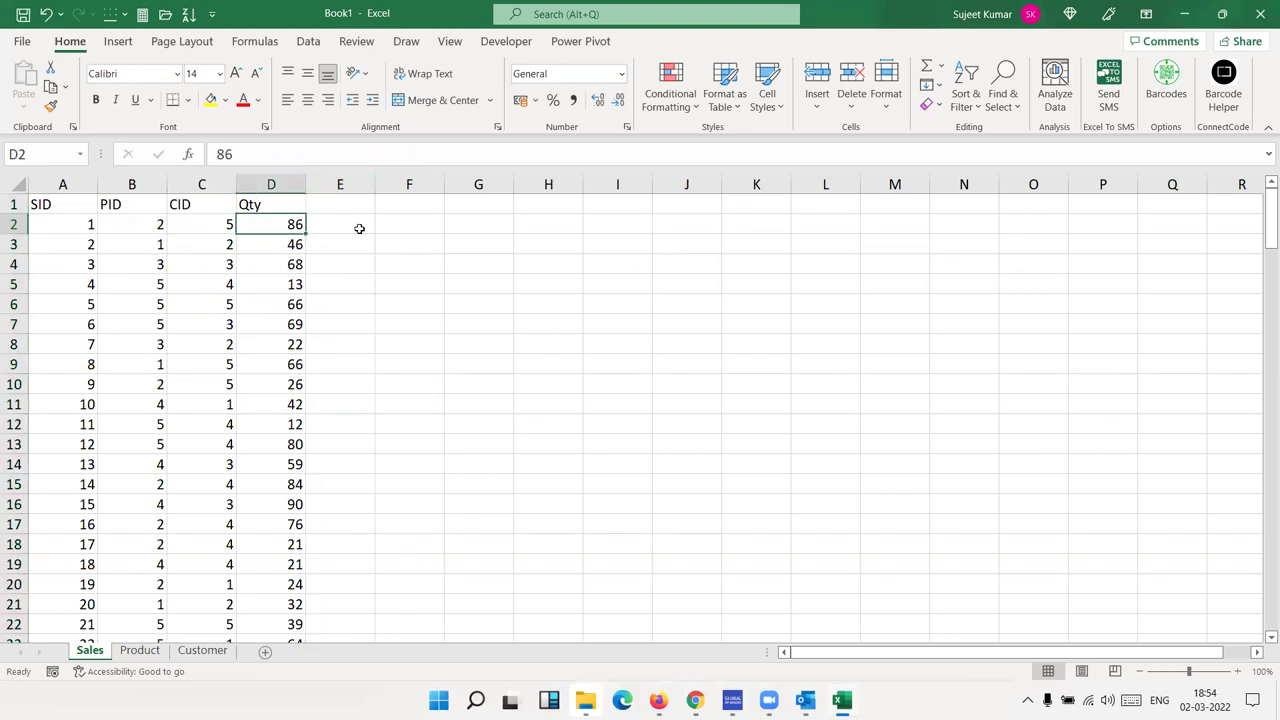
pyautogui.hotkey('ctrl', 'Up')
pyautogui.hotkey('ctrl', 'Left')
pyautogui.hotkey('ctrl', 'shift', 'Right')
pyautogui.hotkey('ctrl', 'shift', 'Down')
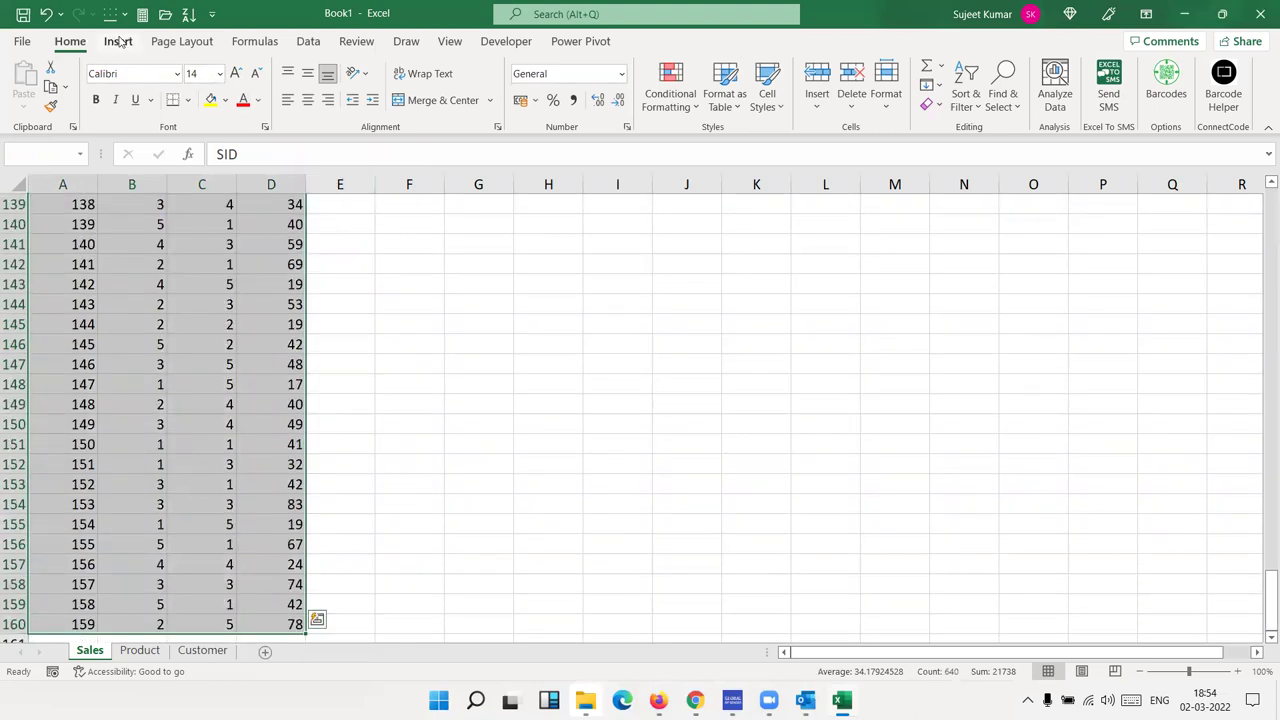
pyautogui.click(118, 41)
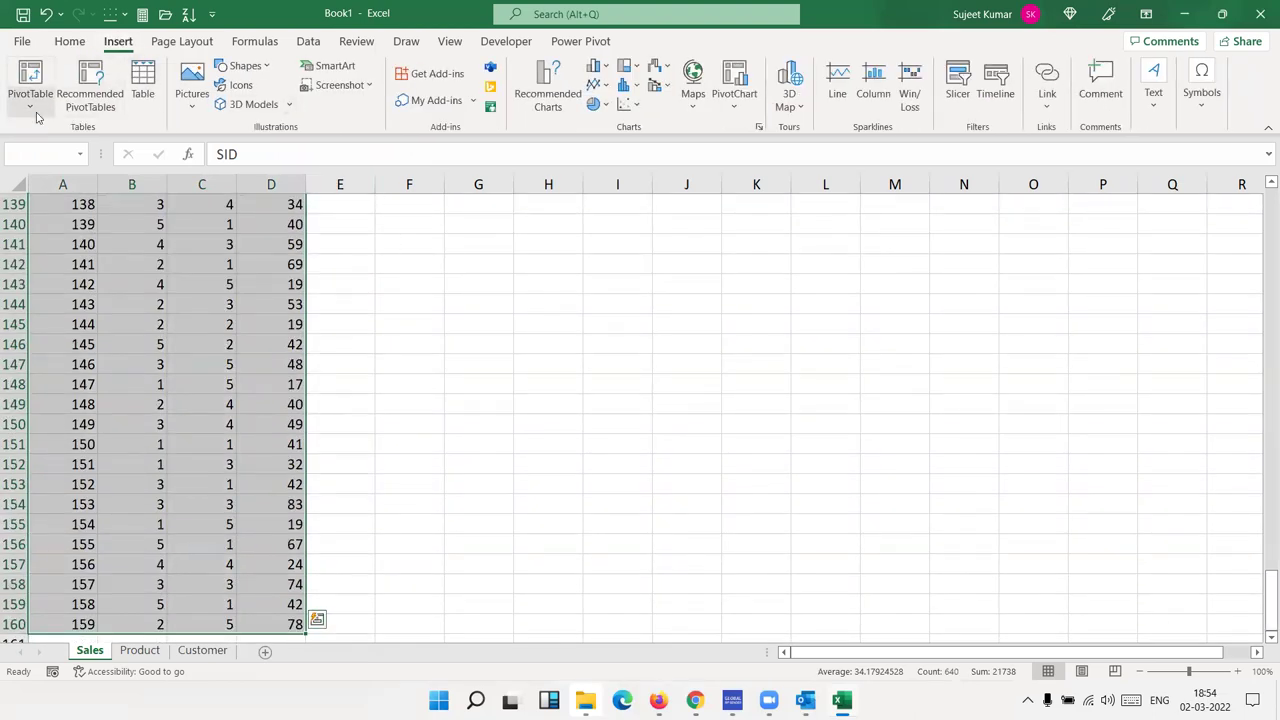
pyautogui.click(30, 104)
pyautogui.click(60, 150)
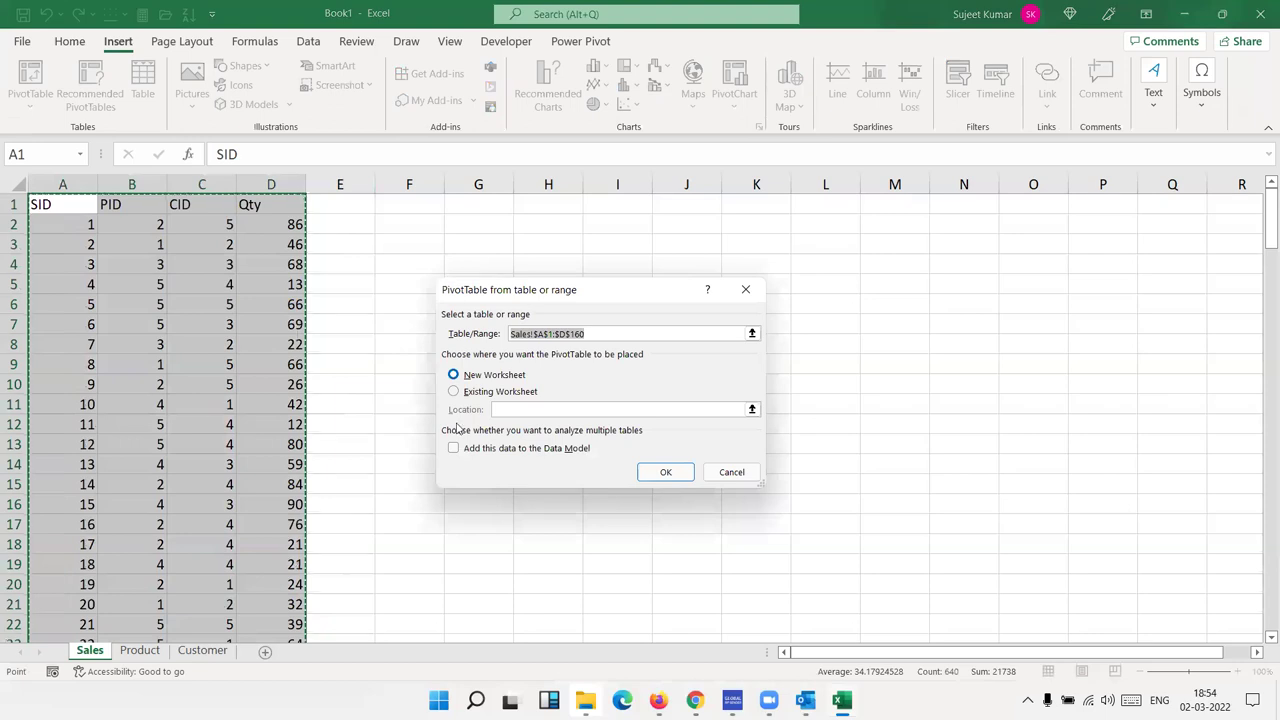
pyautogui.click(469, 451)
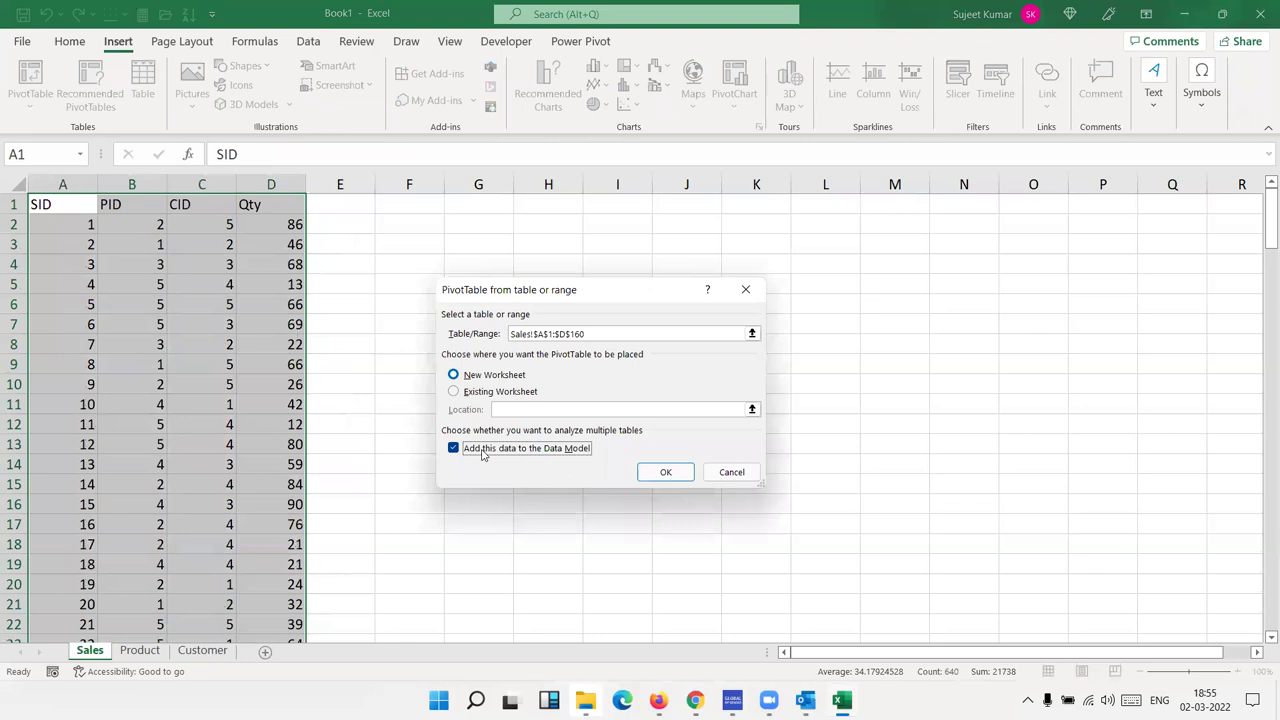
pyautogui.click(666, 474)
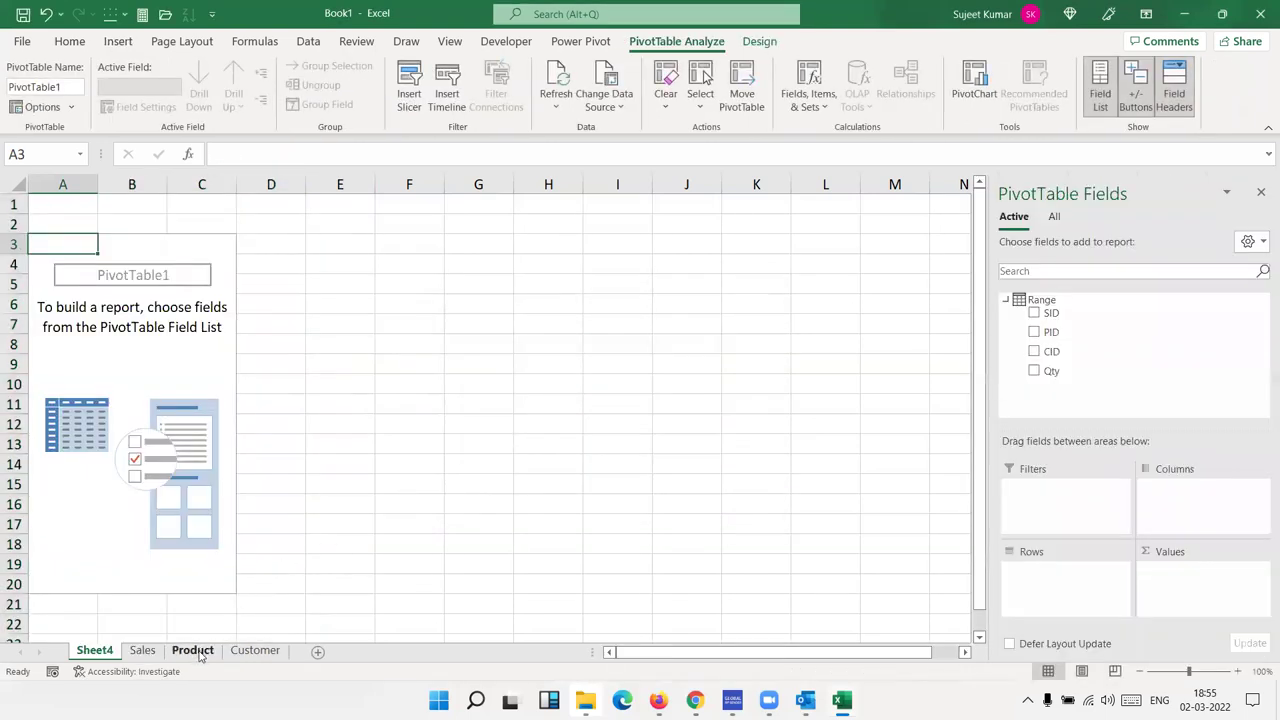
# Step: Build a PivotTable from Customer A1:C6 added to the Data Model, and show All tables
pyautogui.click(255, 650)
pyautogui.moveTo(216, 304); pyautogui.dragTo(67, 174)
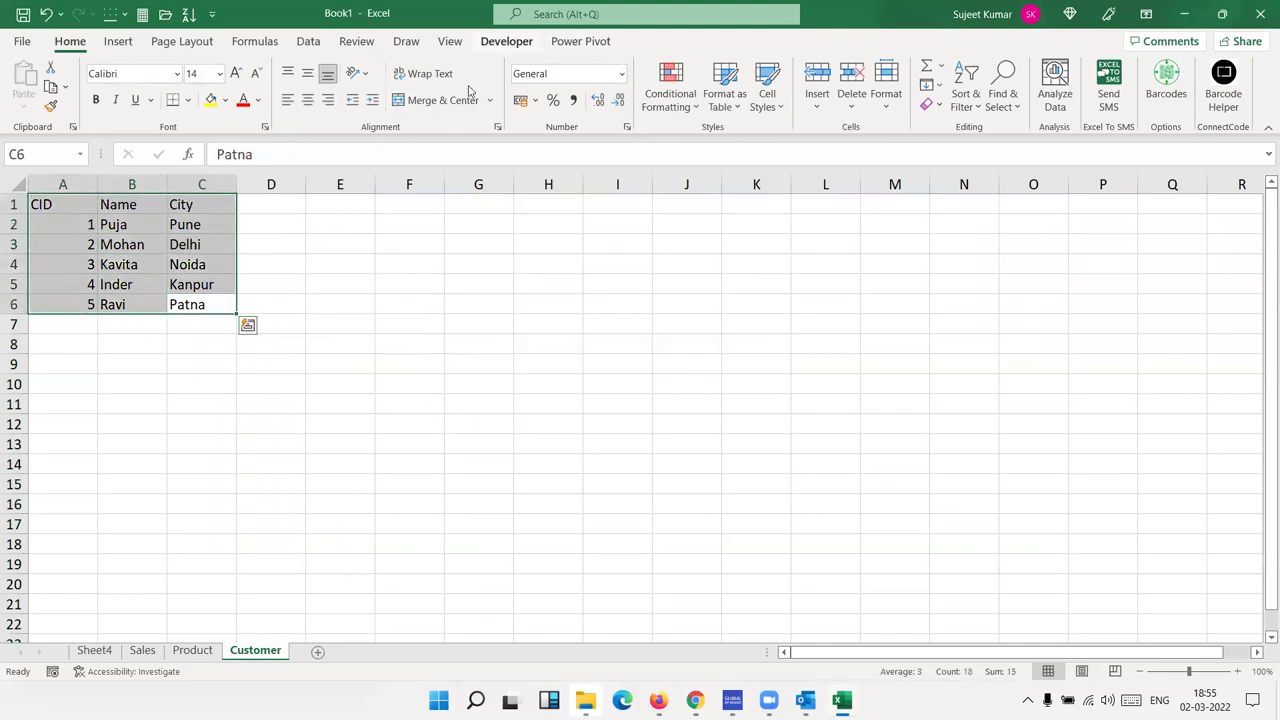
pyautogui.click(118, 41)
pyautogui.click(40, 72)
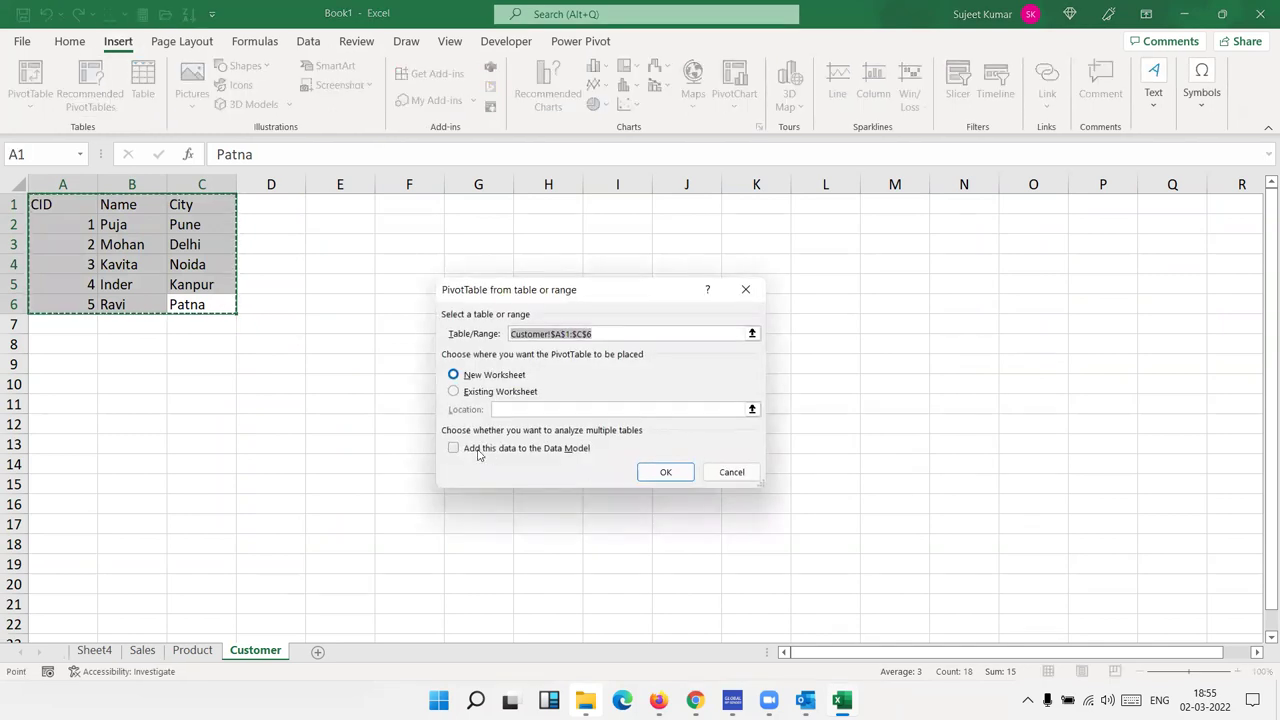
pyautogui.hotkey('alt', 'm')
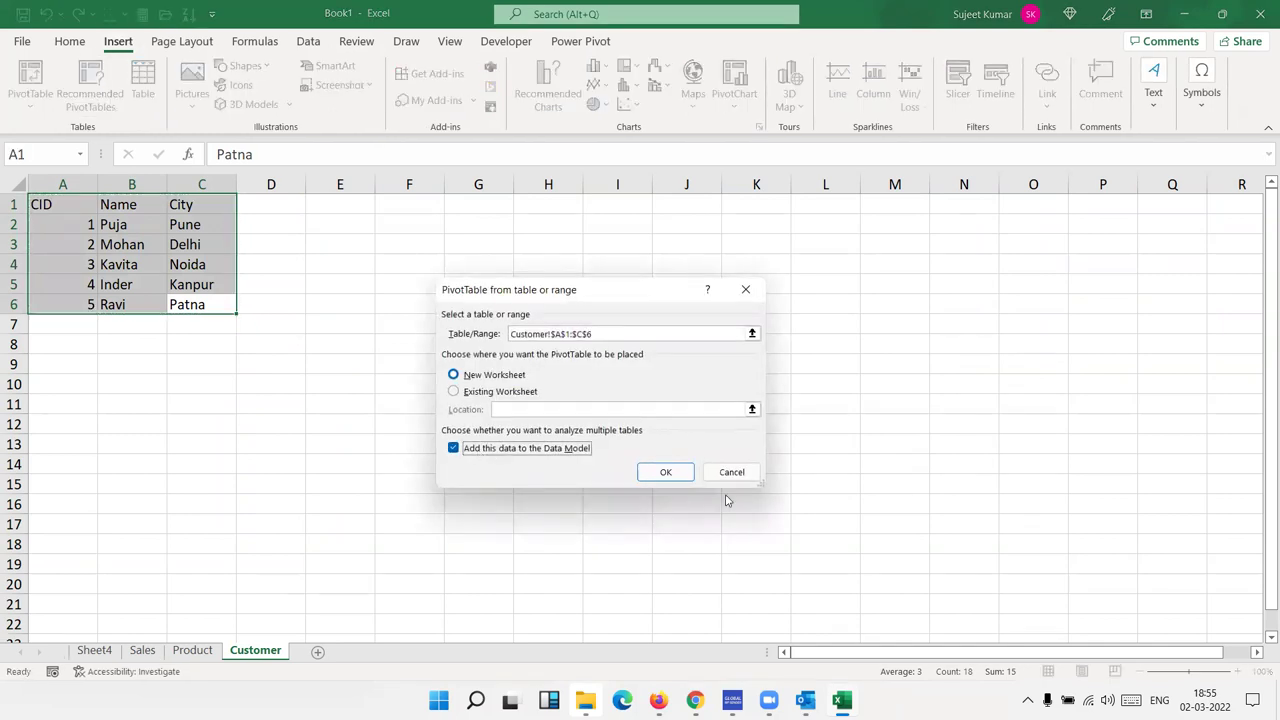
pyautogui.click(666, 472)
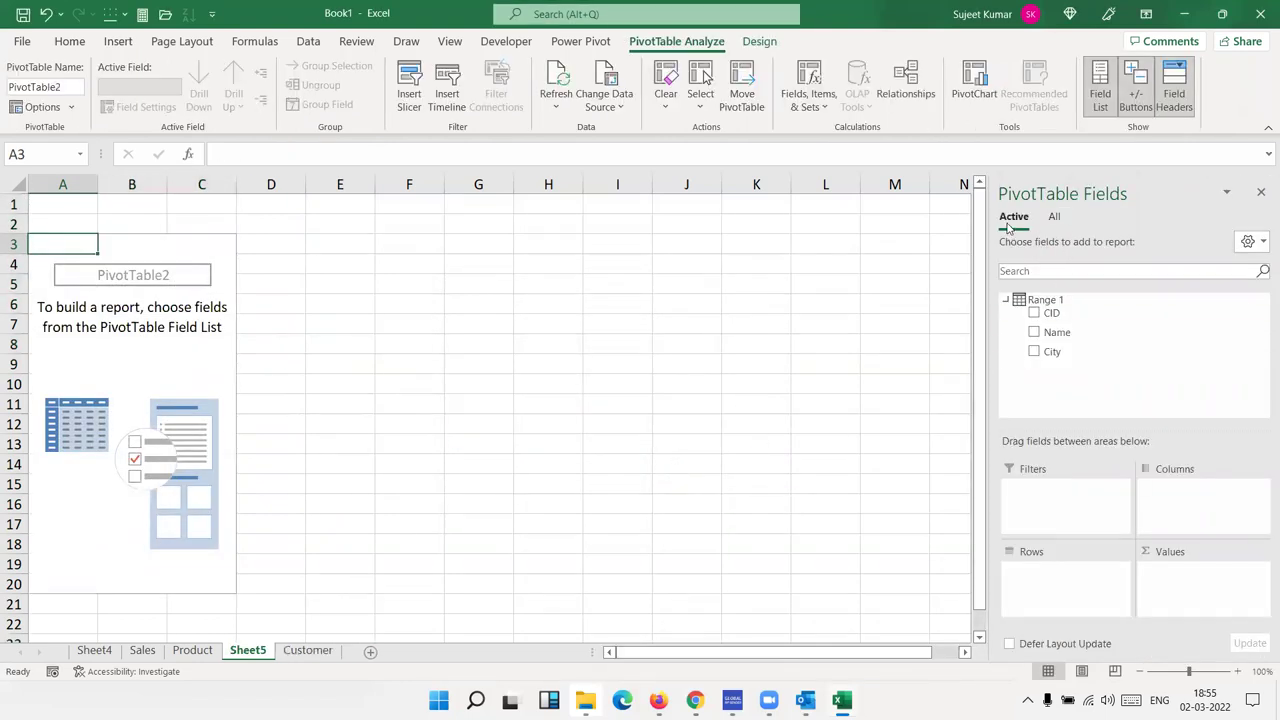
pyautogui.click(1057, 218)
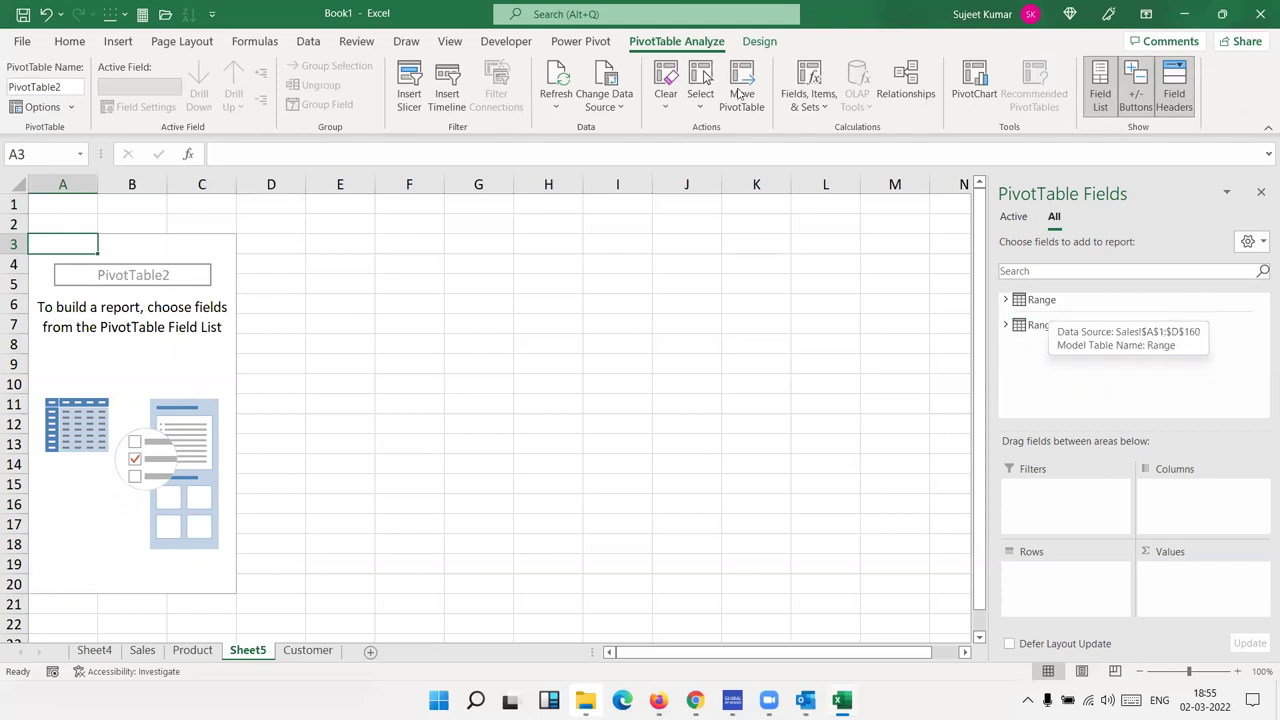
# Step: Create a relationship from table Range column CID to related table Range 1 column CID
pyautogui.click(901, 101)
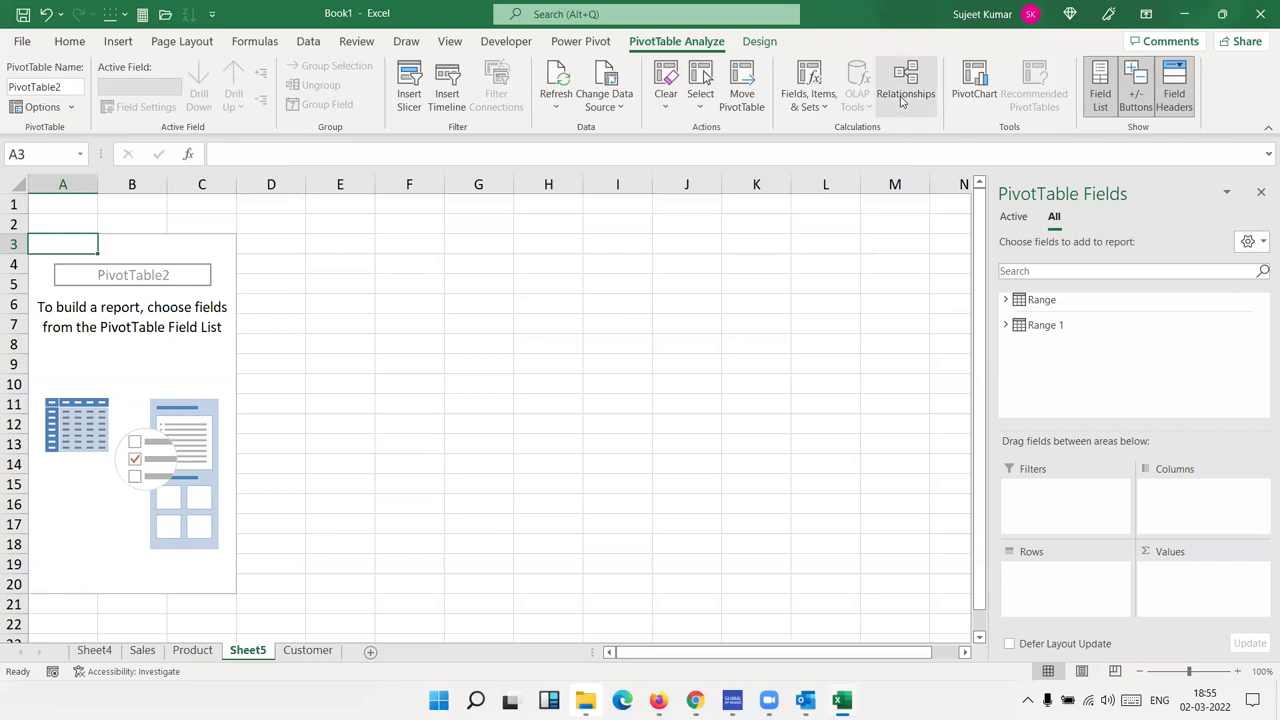
pyautogui.click(901, 101)
pyautogui.click(887, 95)
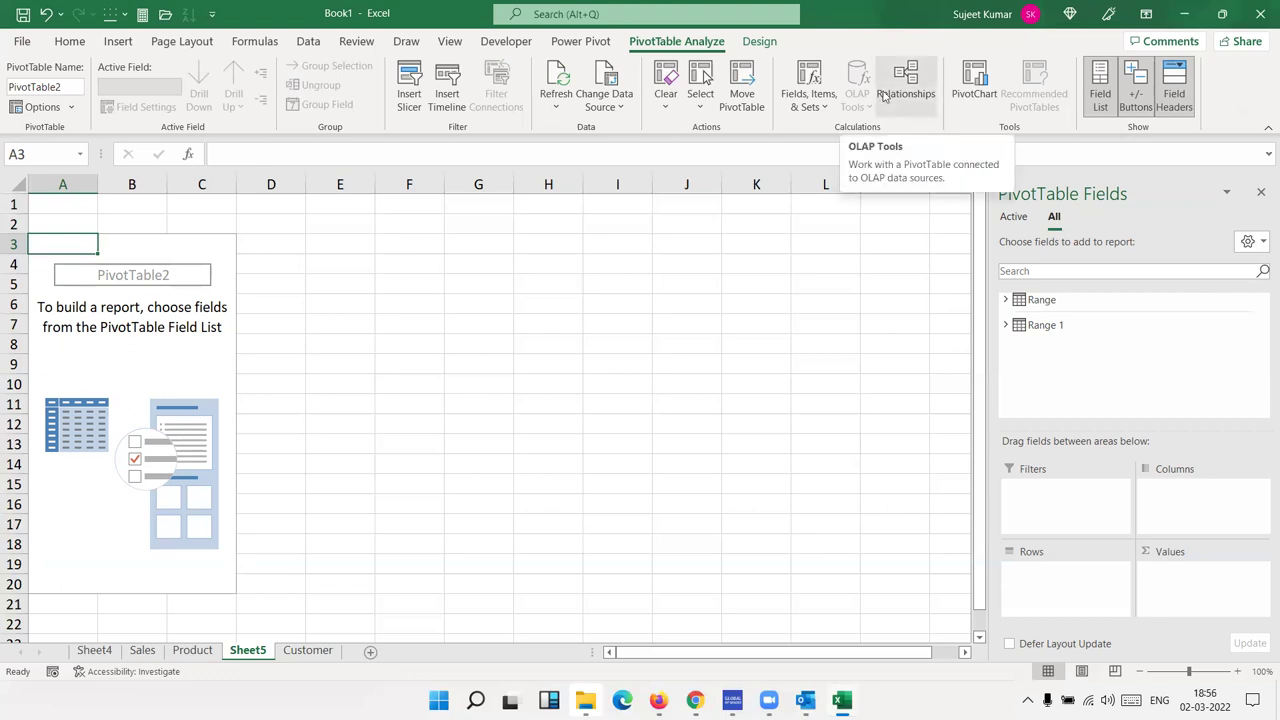
pyautogui.click(828, 245)
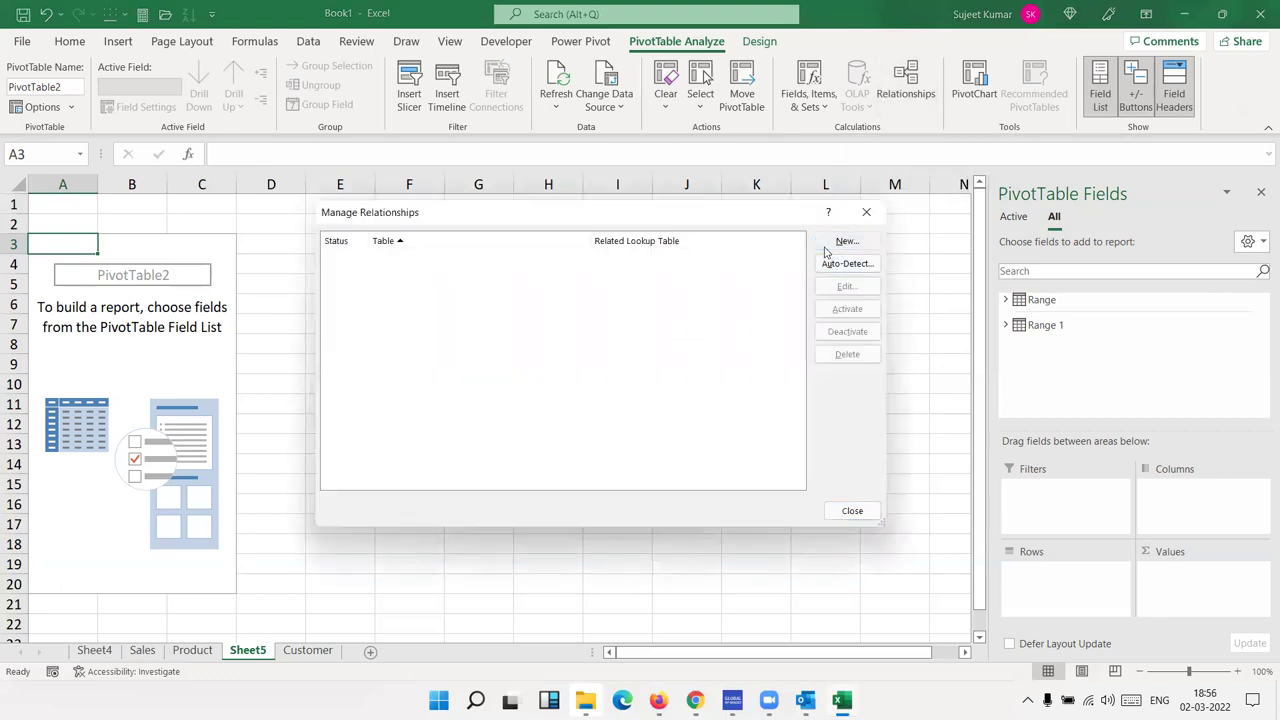
pyautogui.click(553, 348)
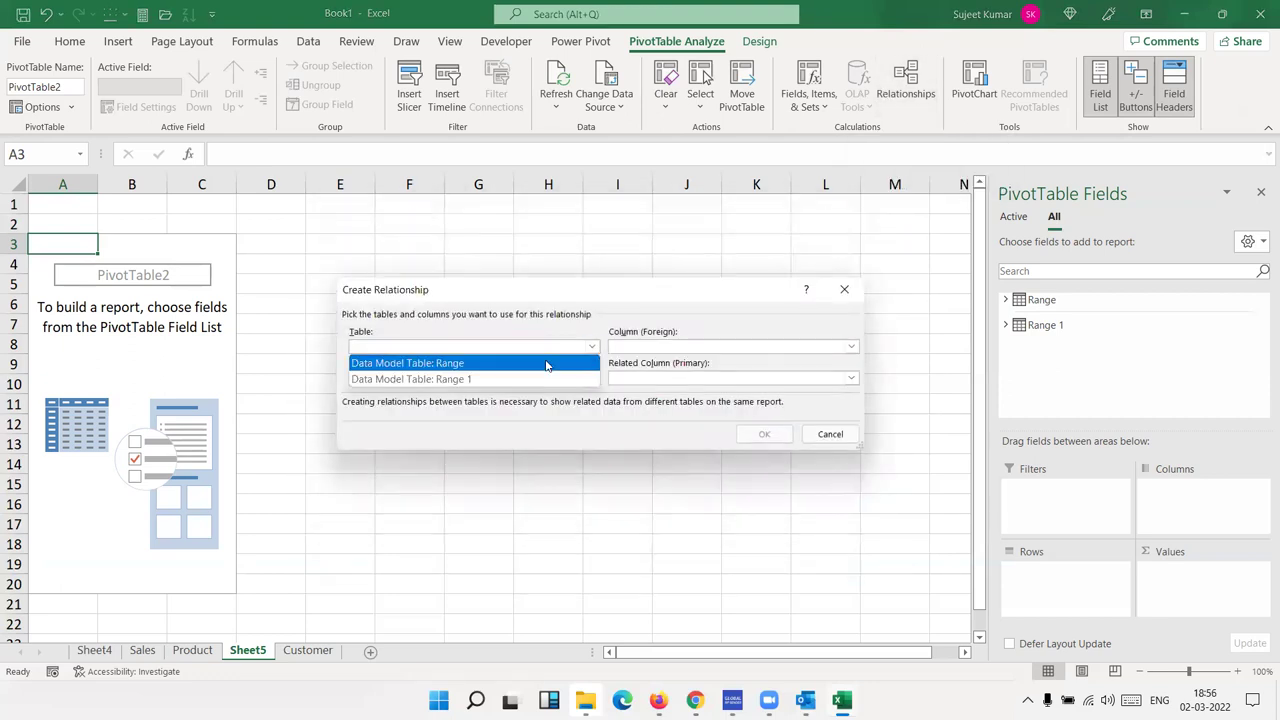
pyautogui.click(548, 363)
pyautogui.click(638, 350)
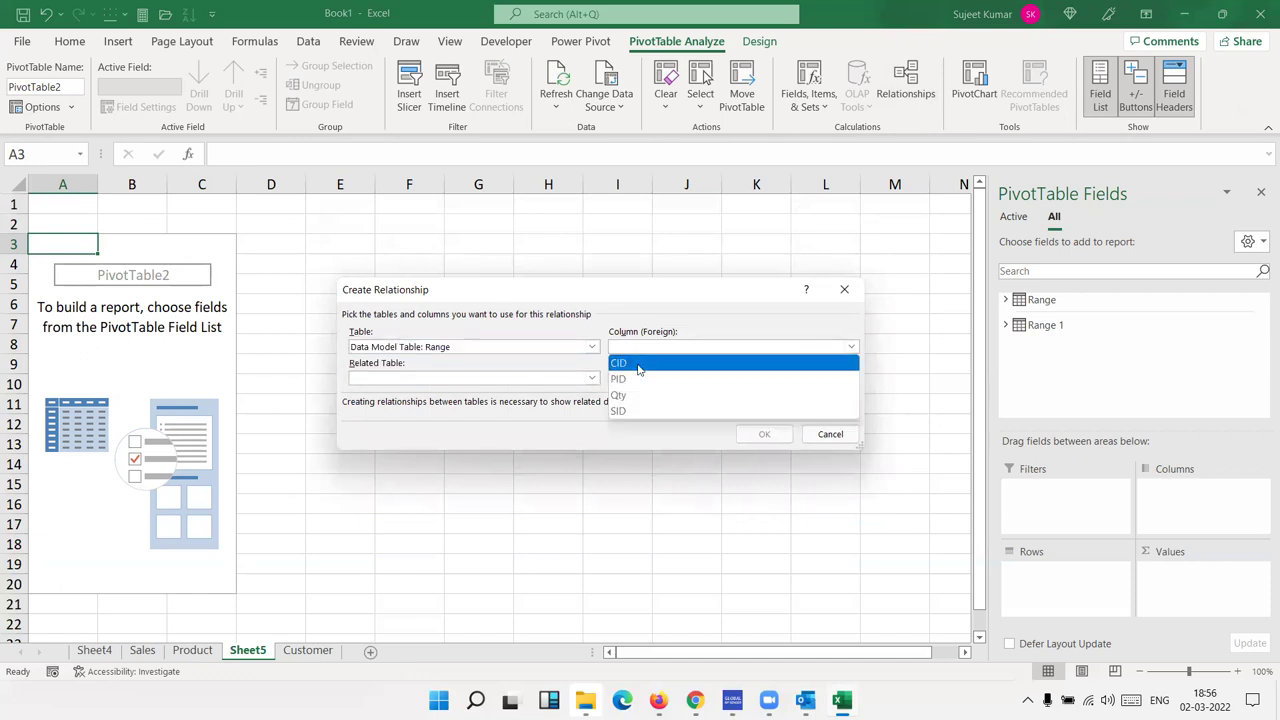
pyautogui.click(638, 364)
pyautogui.click(526, 380)
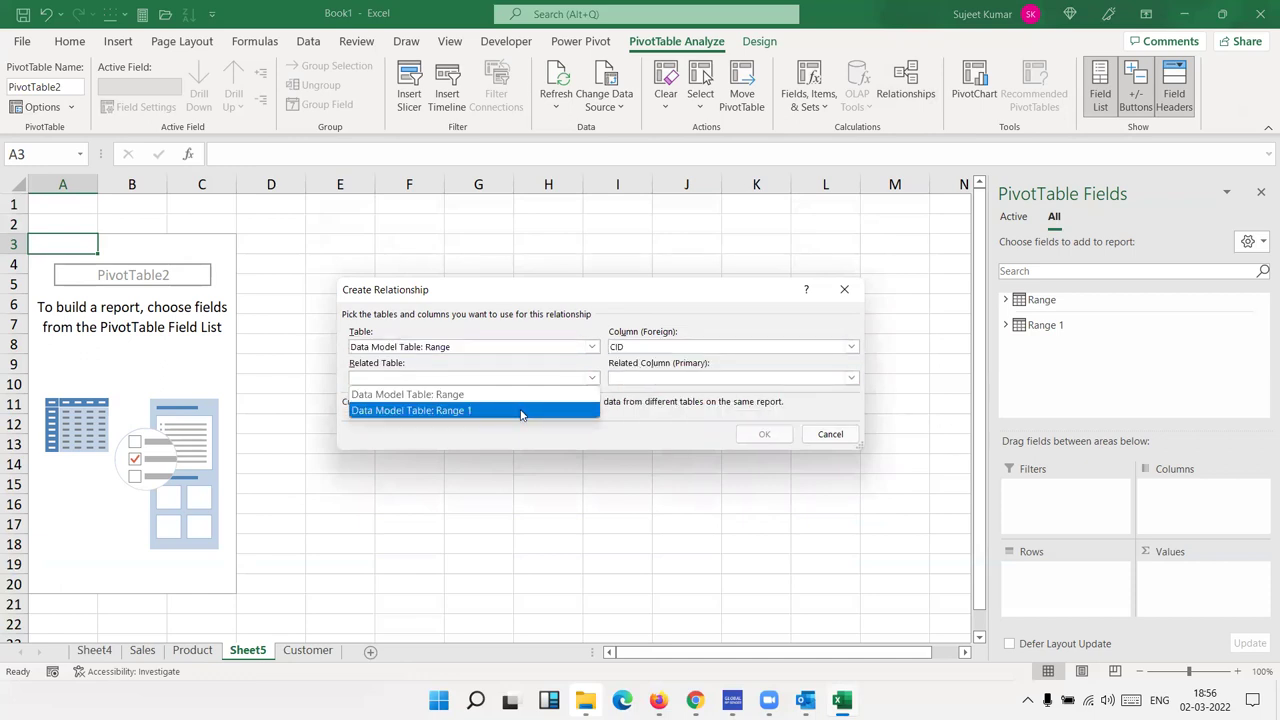
pyautogui.click(520, 411)
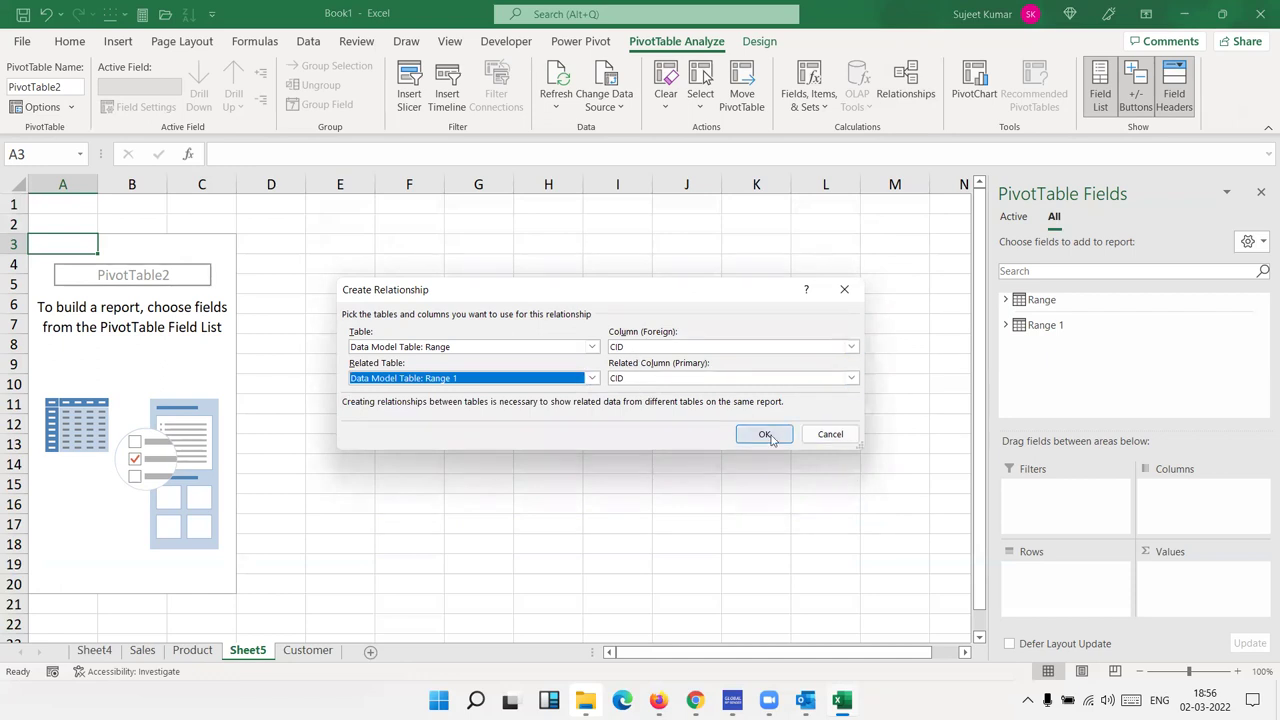
pyautogui.click(768, 436)
pyautogui.click(848, 511)
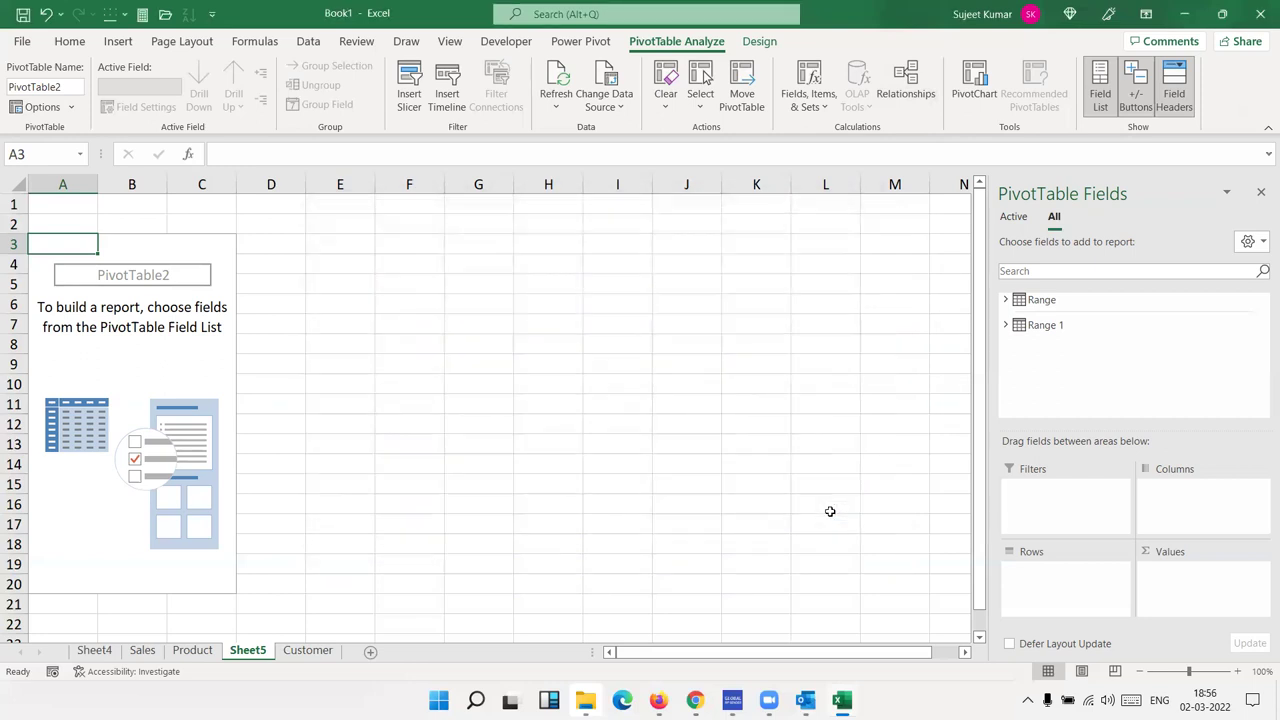
# Step: Reopen the relationships list and check the CID relationship, leaving it unchanged
pyautogui.click(905, 97)
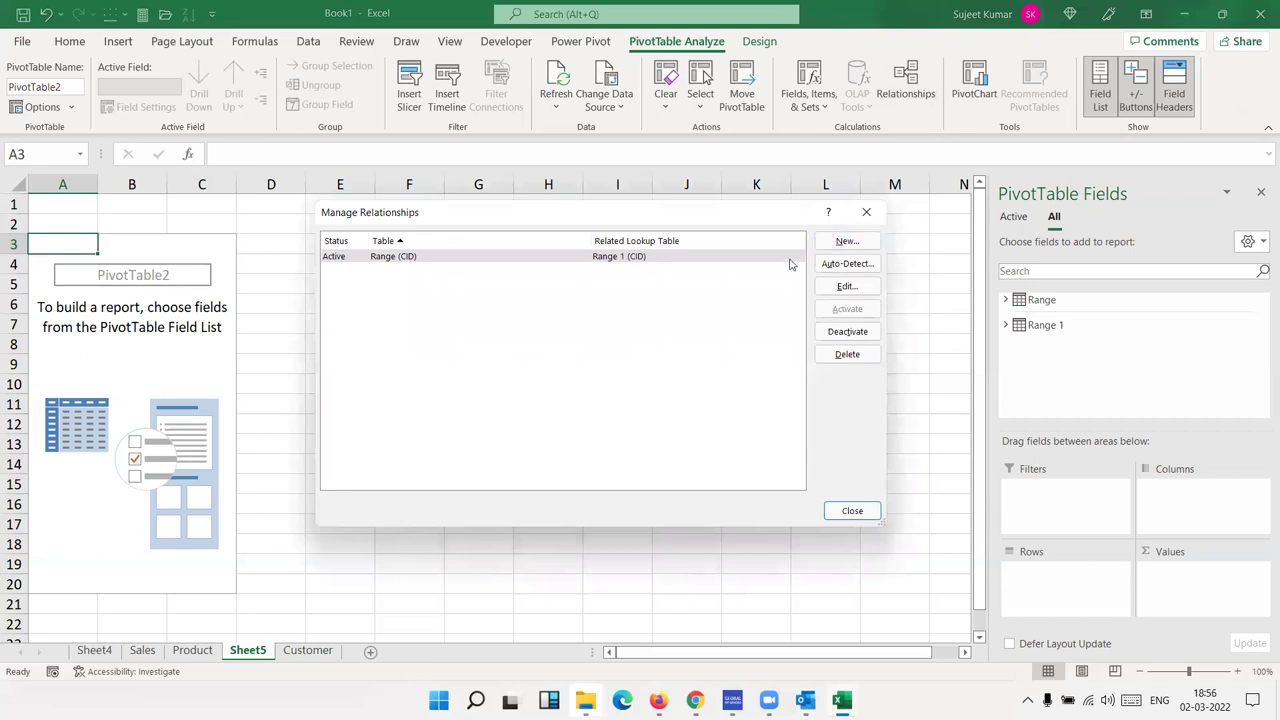
pyautogui.click(845, 287)
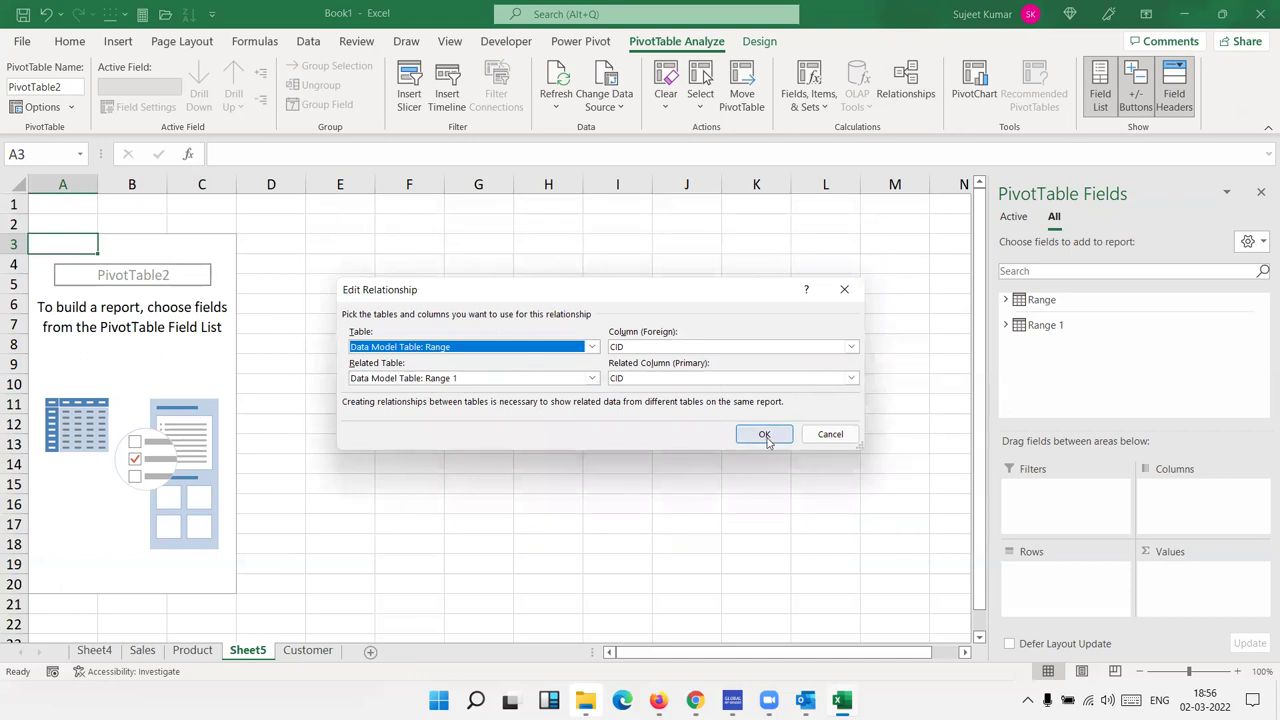
pyautogui.click(756, 434)
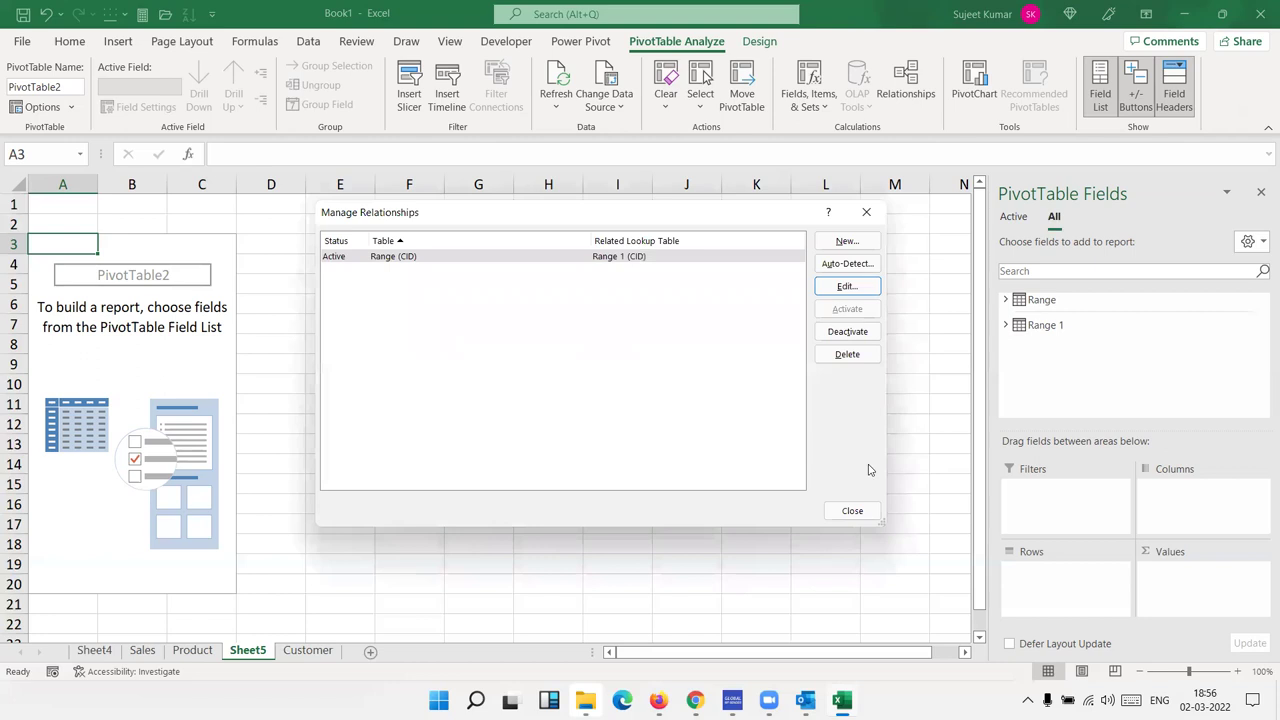
pyautogui.click(836, 502)
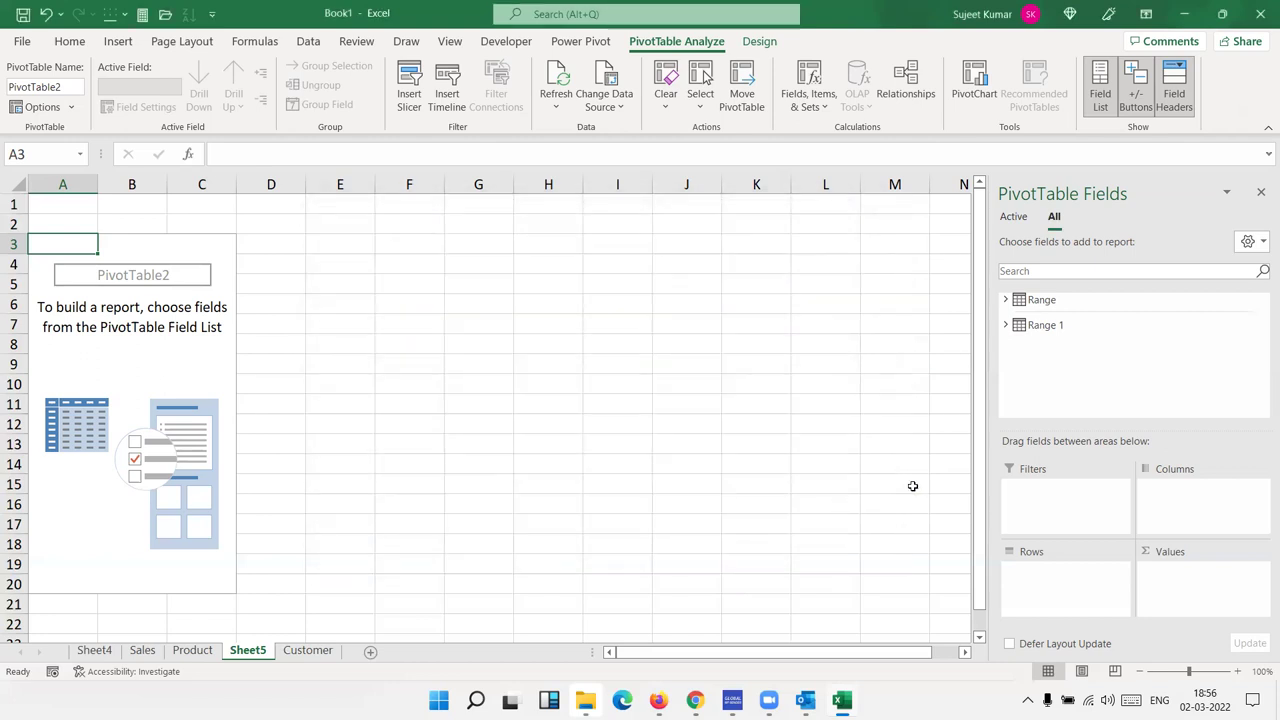
# Step: Put Range 1's City into Rows and Range's Qty into Values as Sum of Qty
pyautogui.click(1005, 300)
pyautogui.click(1005, 300)
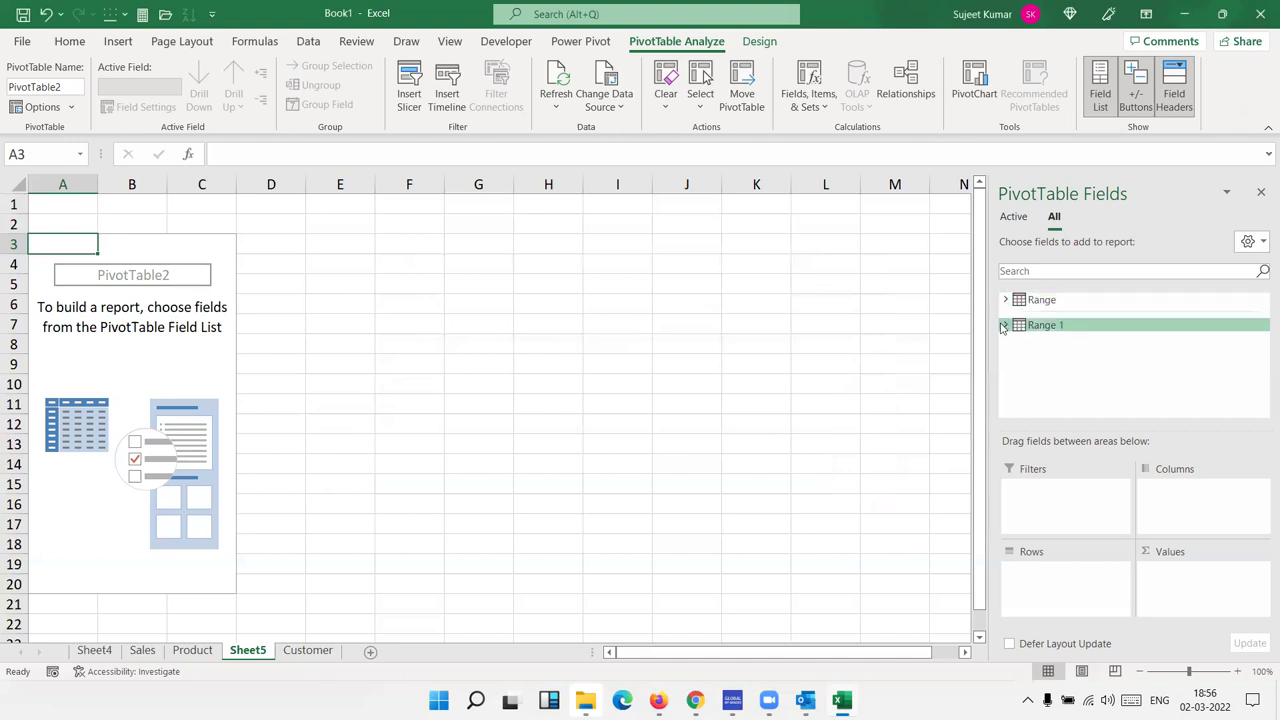
pyautogui.click(1005, 325)
pyautogui.moveTo(1050, 377); pyautogui.dragTo(1052, 592)
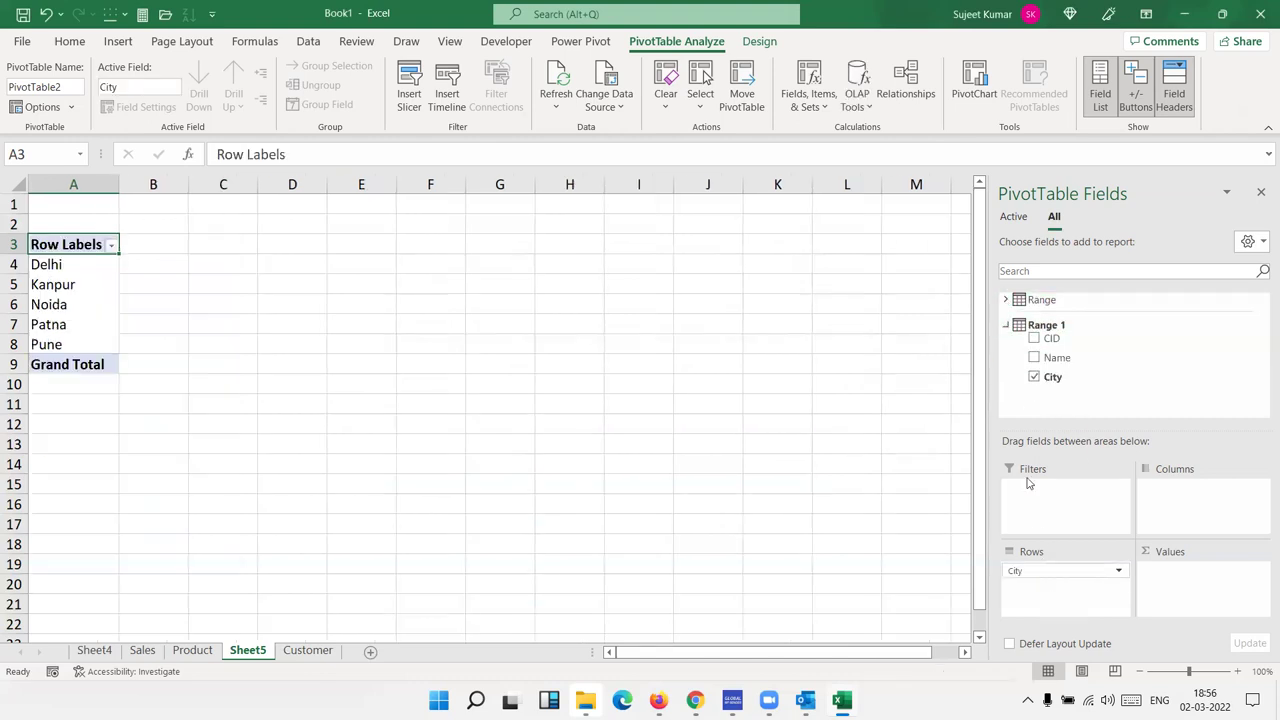
pyautogui.click(1005, 300)
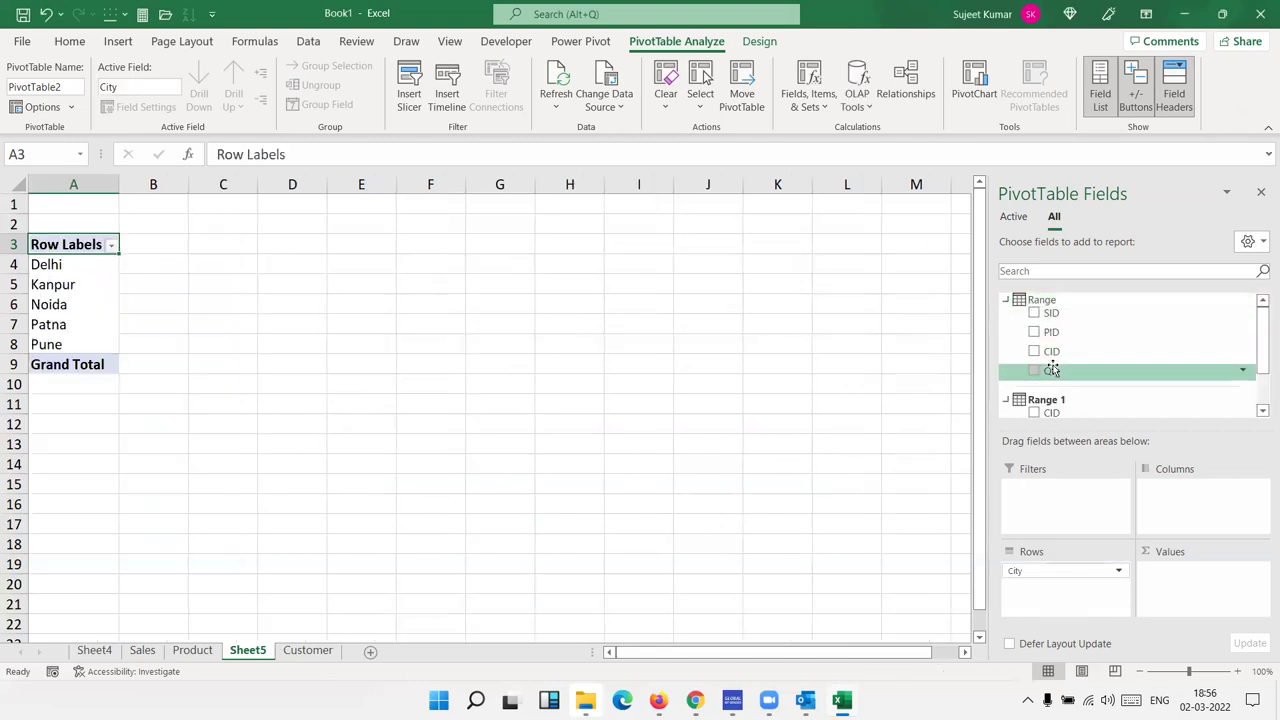
pyautogui.moveTo(1080, 375); pyautogui.dragTo(1207, 567)
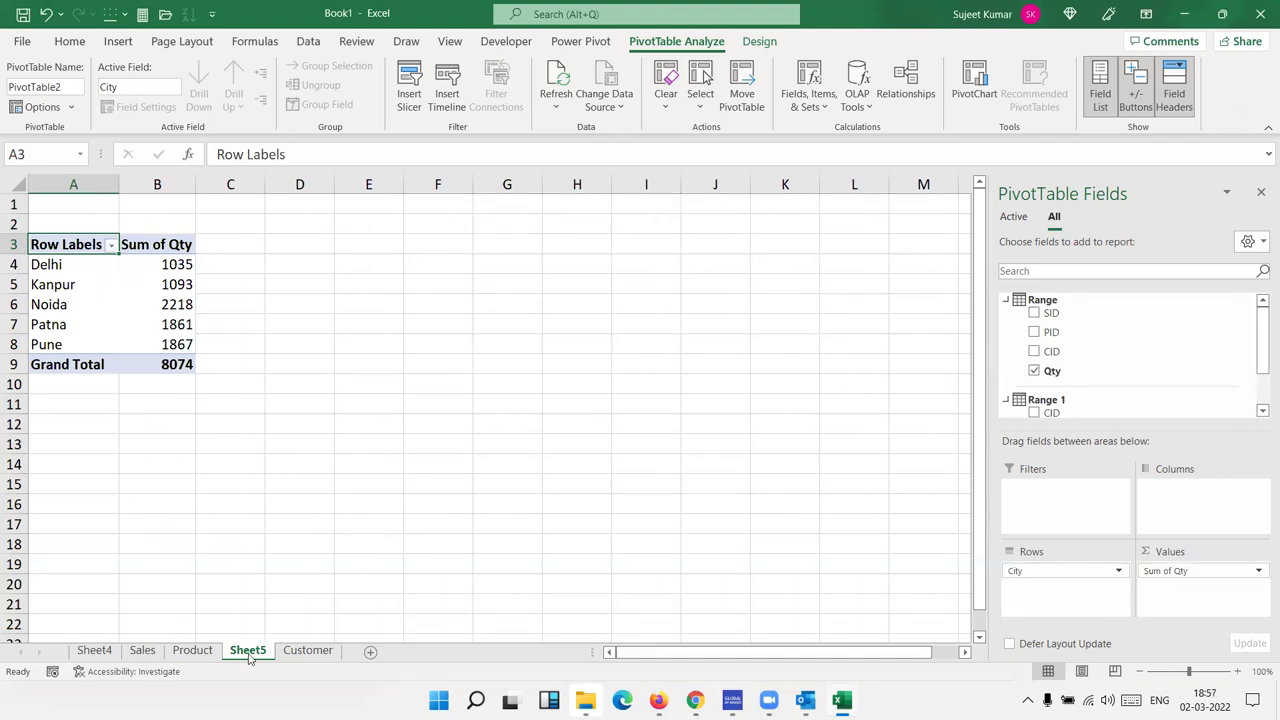
pyautogui.click(92, 652)
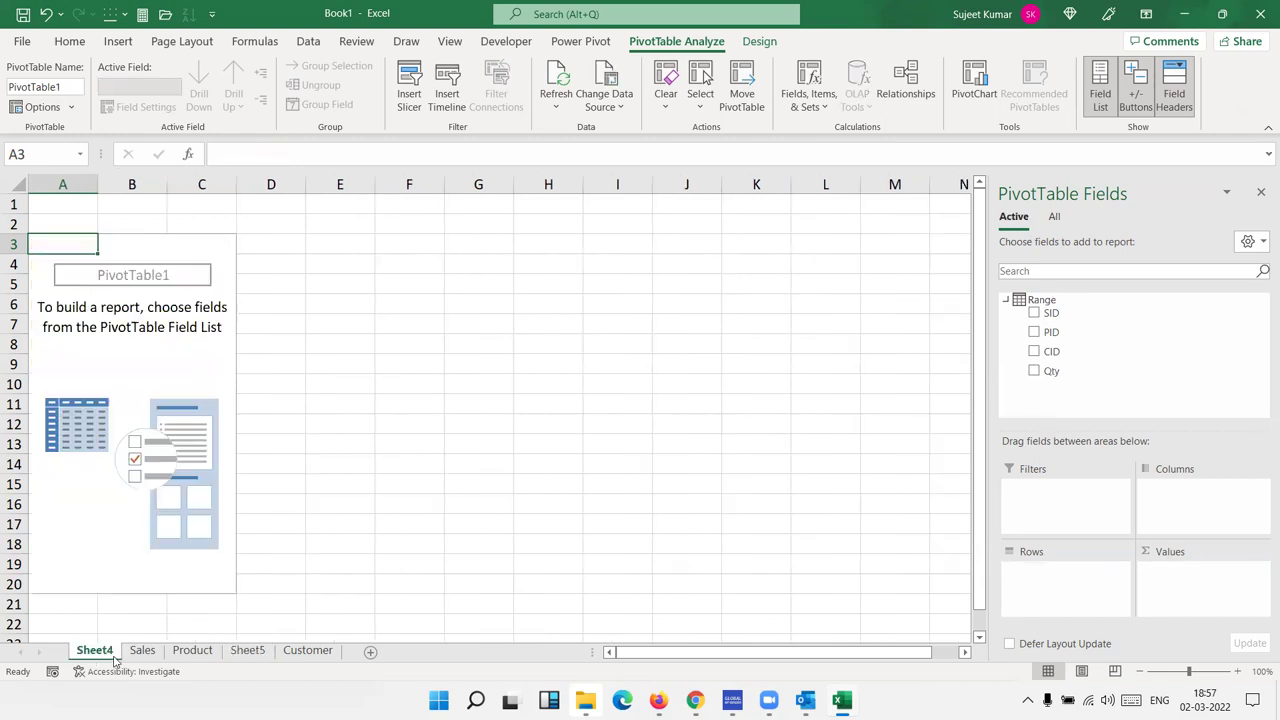
# Step: Delete the Sheet5 worksheet with its PivotTable
pyautogui.click(247, 651)
pyautogui.click(110, 652)
pyautogui.click(258, 651)
pyautogui.rightClick(258, 651)
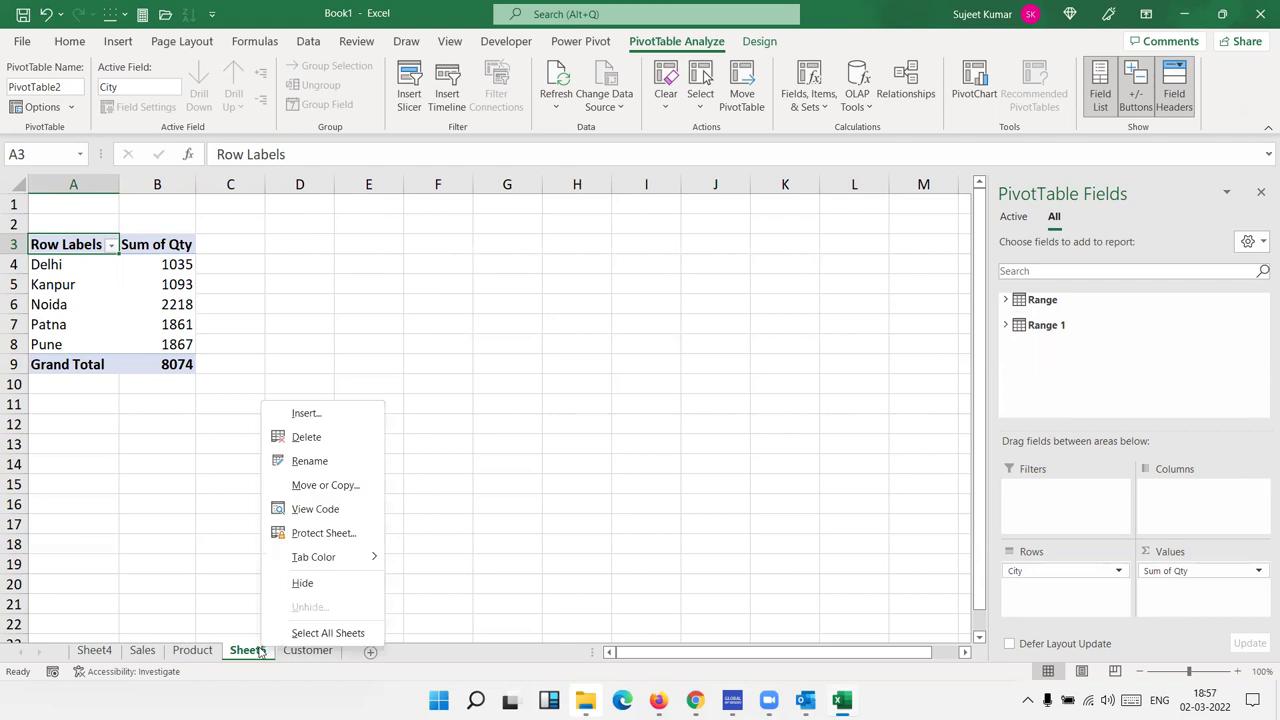
pyautogui.click(305, 436)
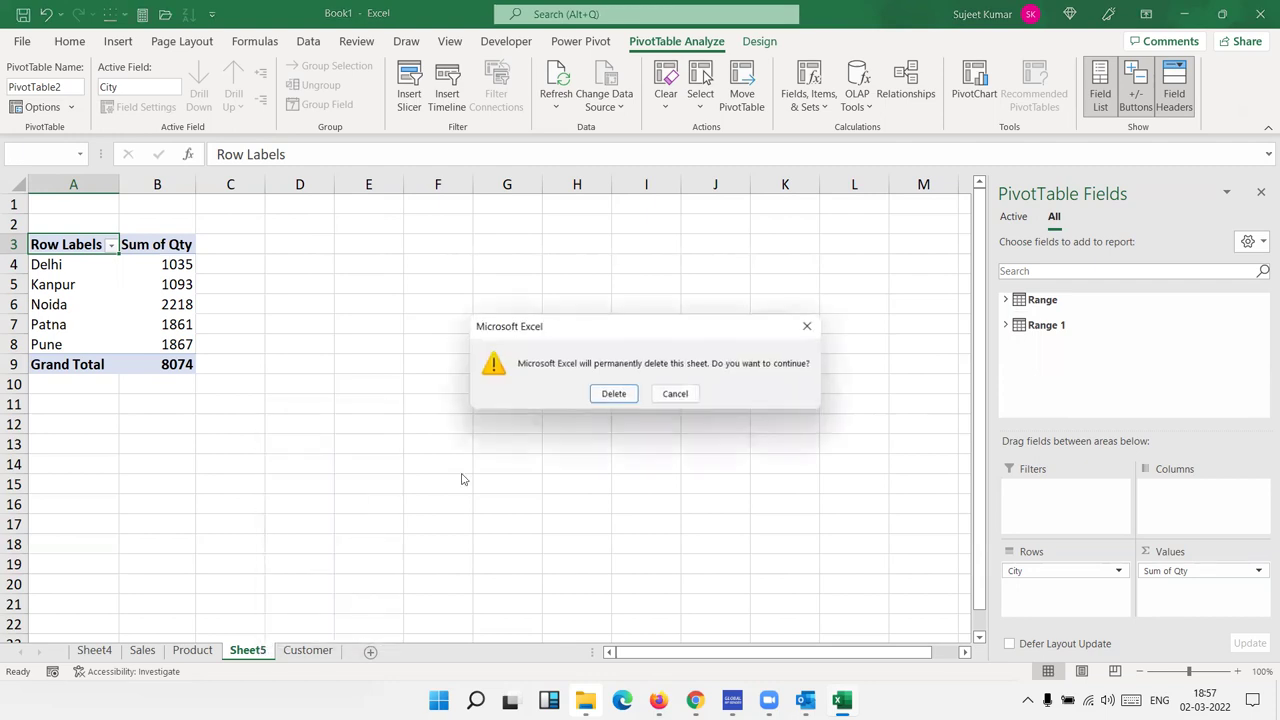
pyautogui.click(614, 395)
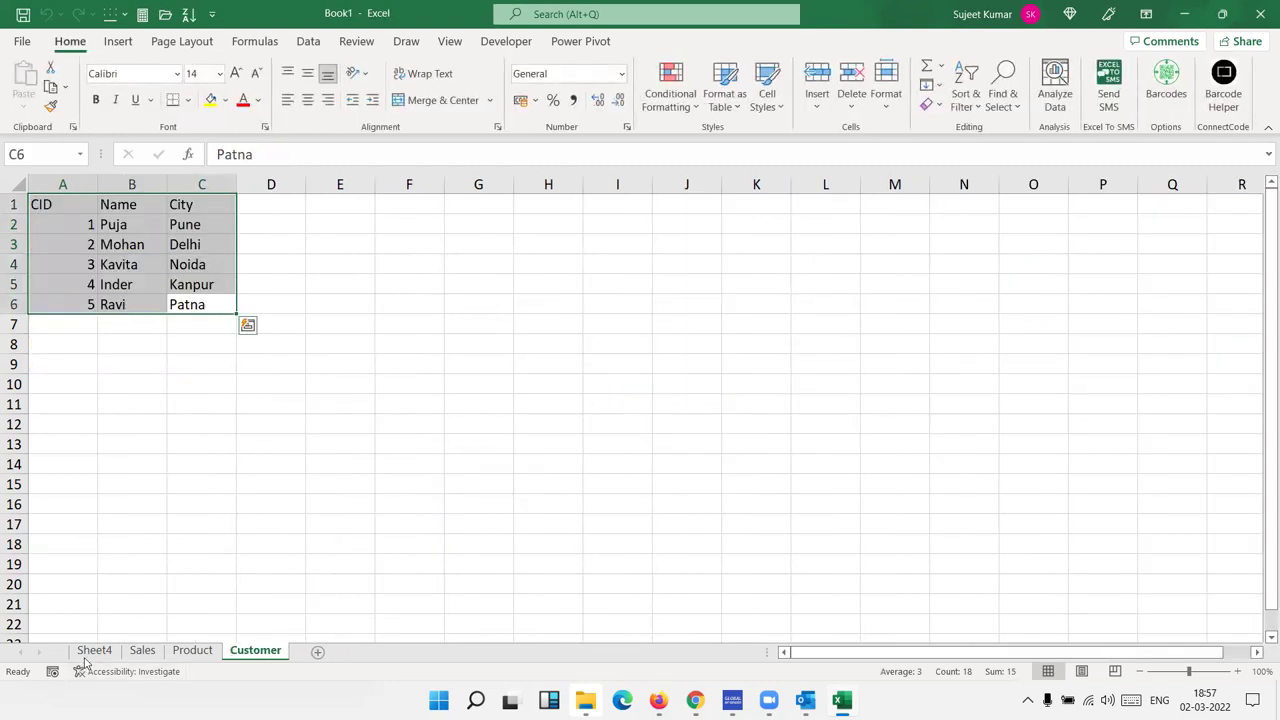
# Step: Delete the Sheet4 worksheet with its PivotTable
pyautogui.click(90, 651)
pyautogui.rightClick(90, 651)
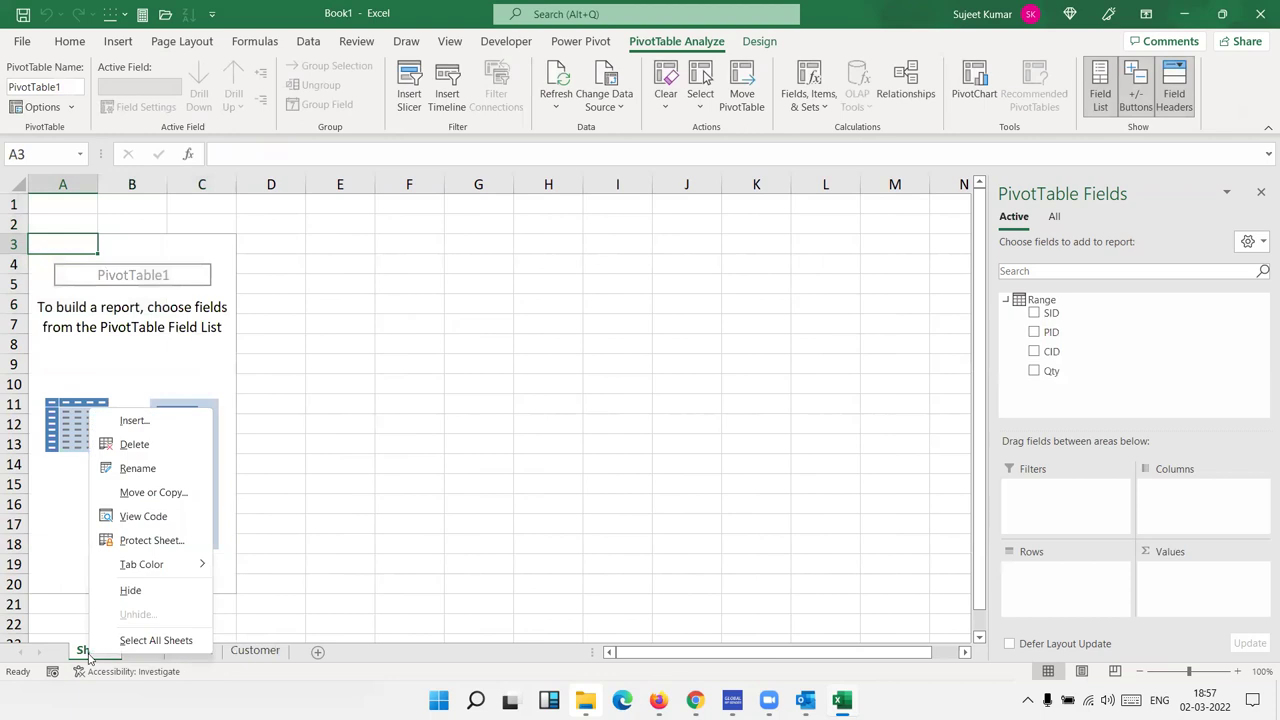
pyautogui.click(137, 445)
pyautogui.click(614, 393)
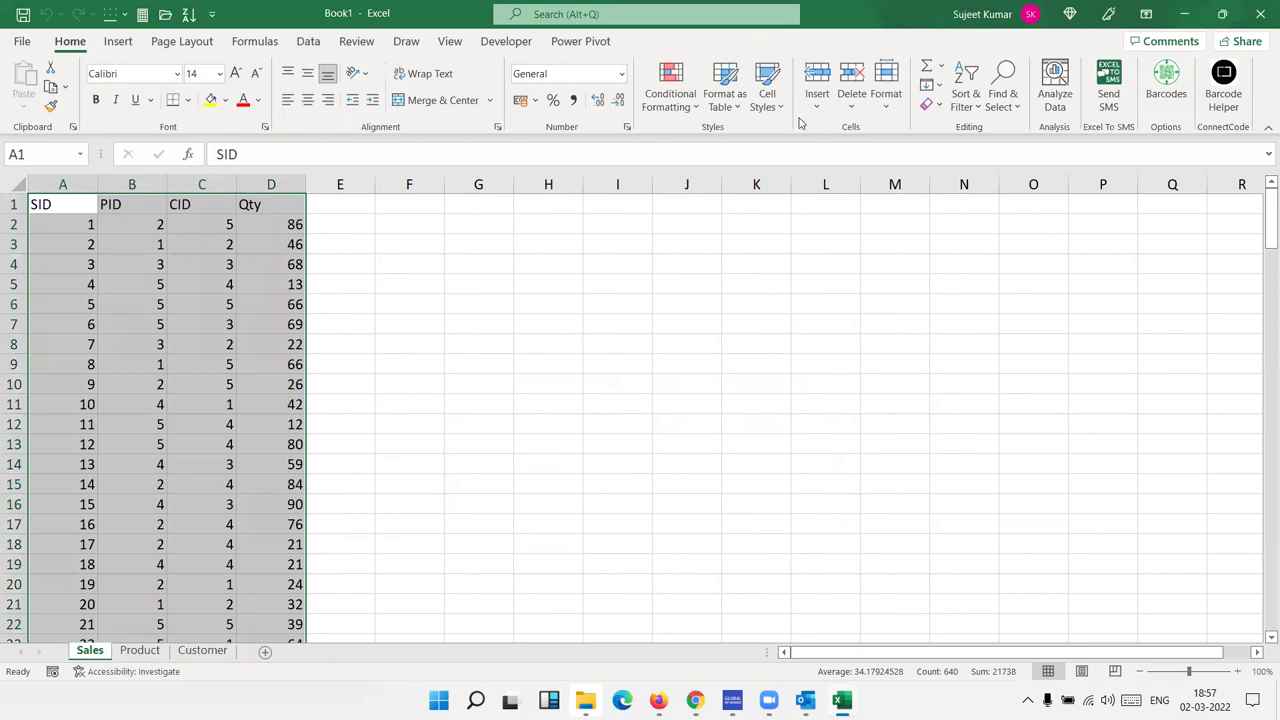
pyautogui.click(633, 360)
pyautogui.click(580, 41)
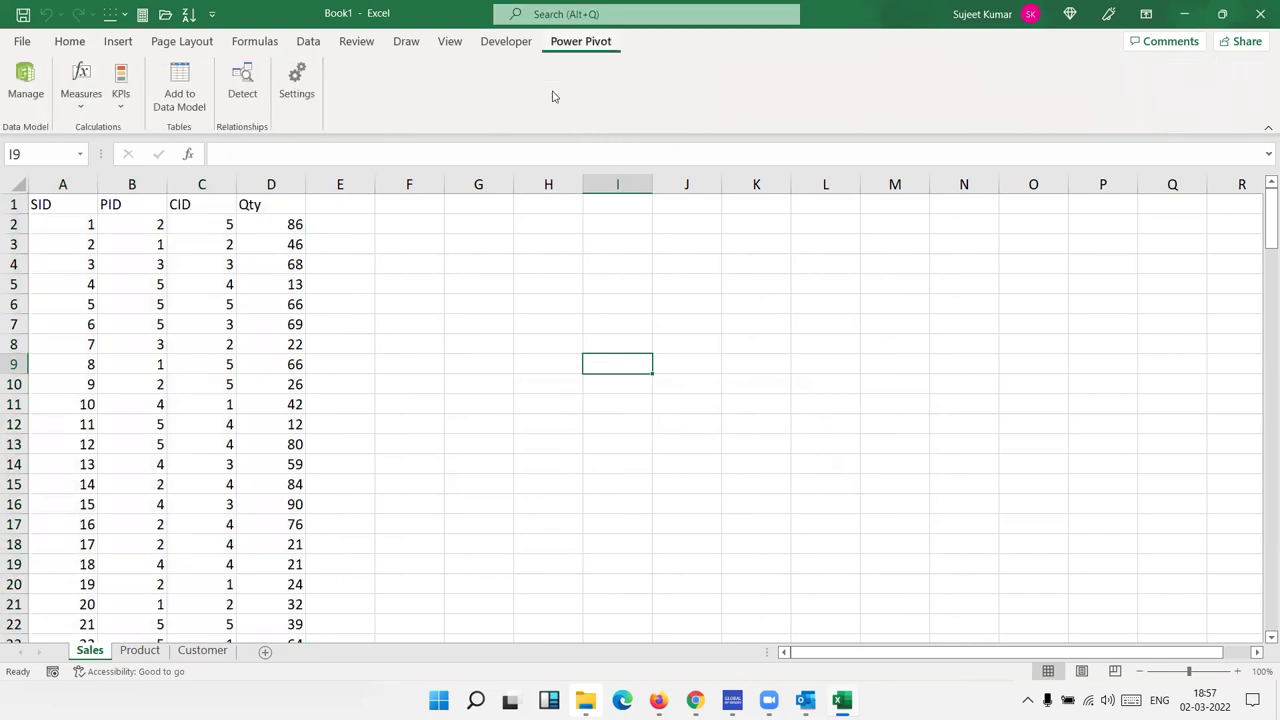
pyautogui.click(12, 41)
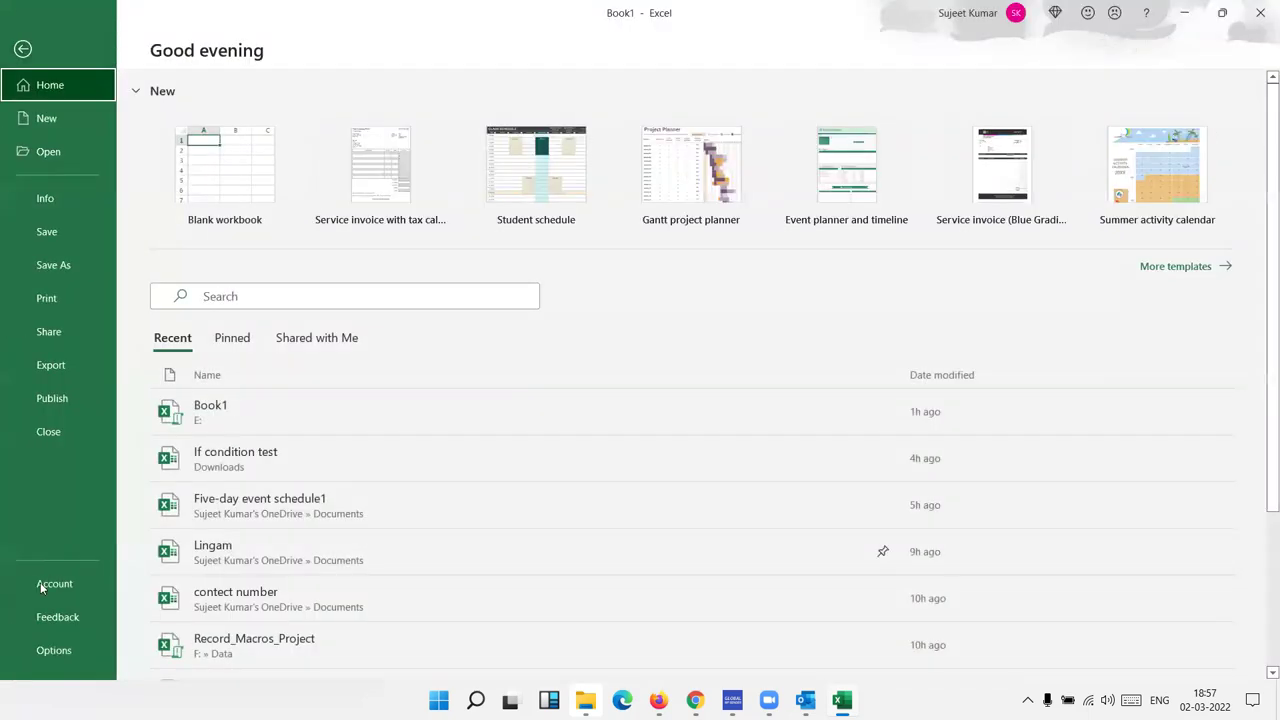
pyautogui.click(45, 651)
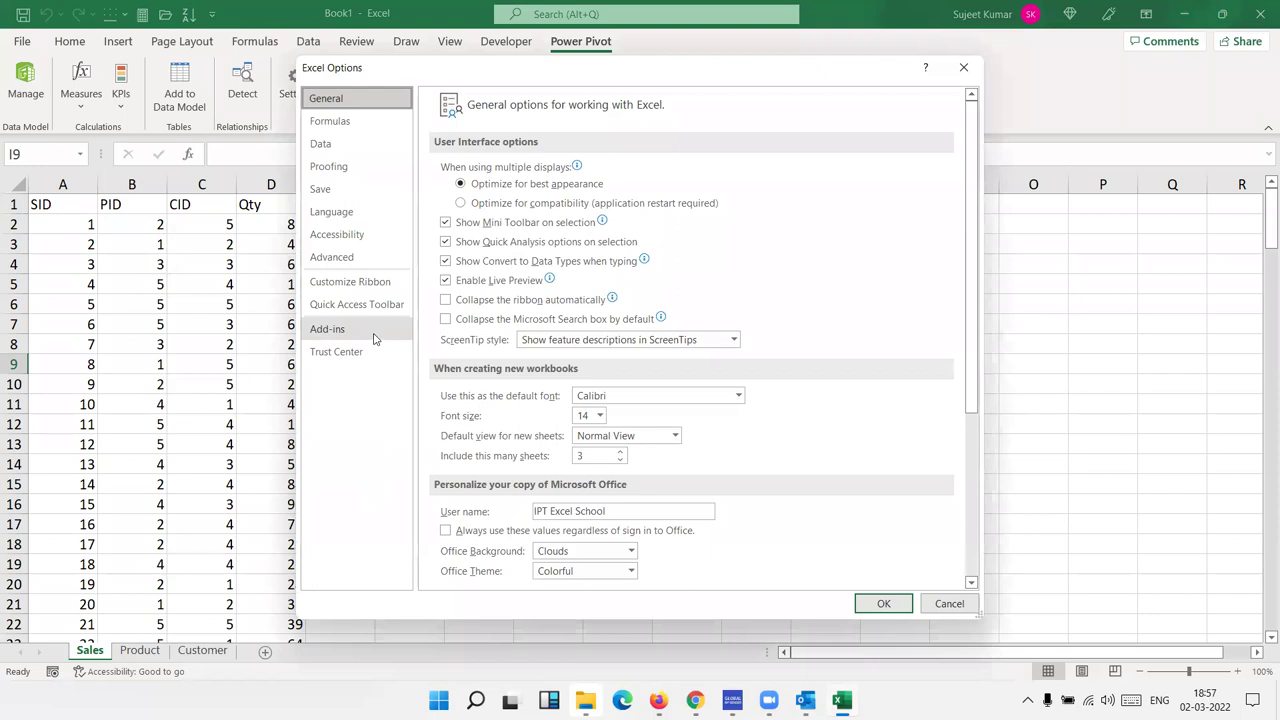
pyautogui.click(330, 329)
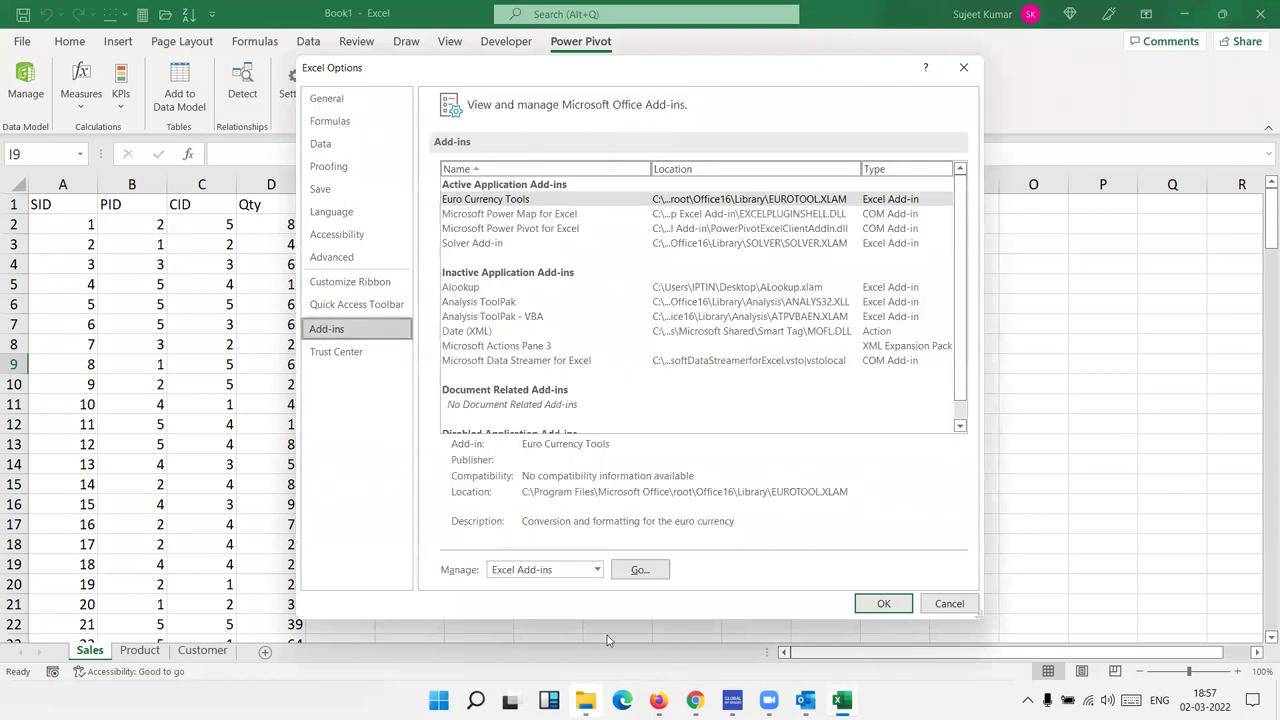
pyautogui.click(516, 575)
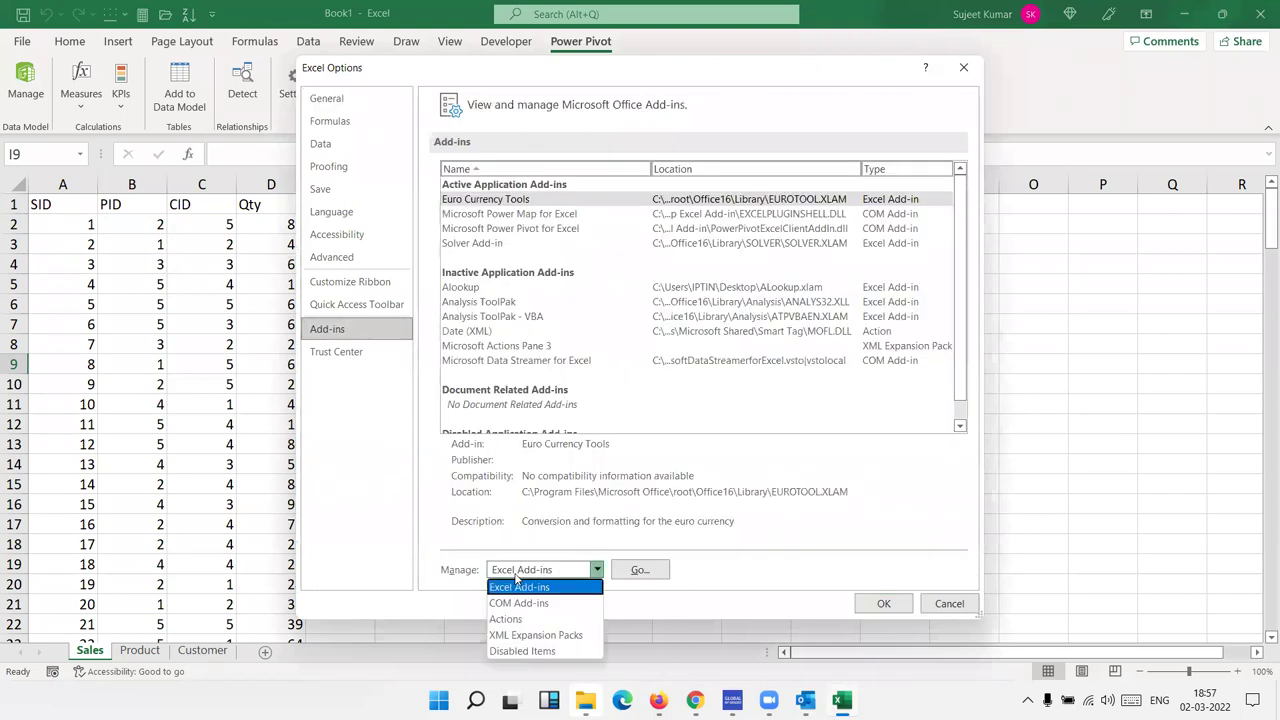
pyautogui.click(521, 604)
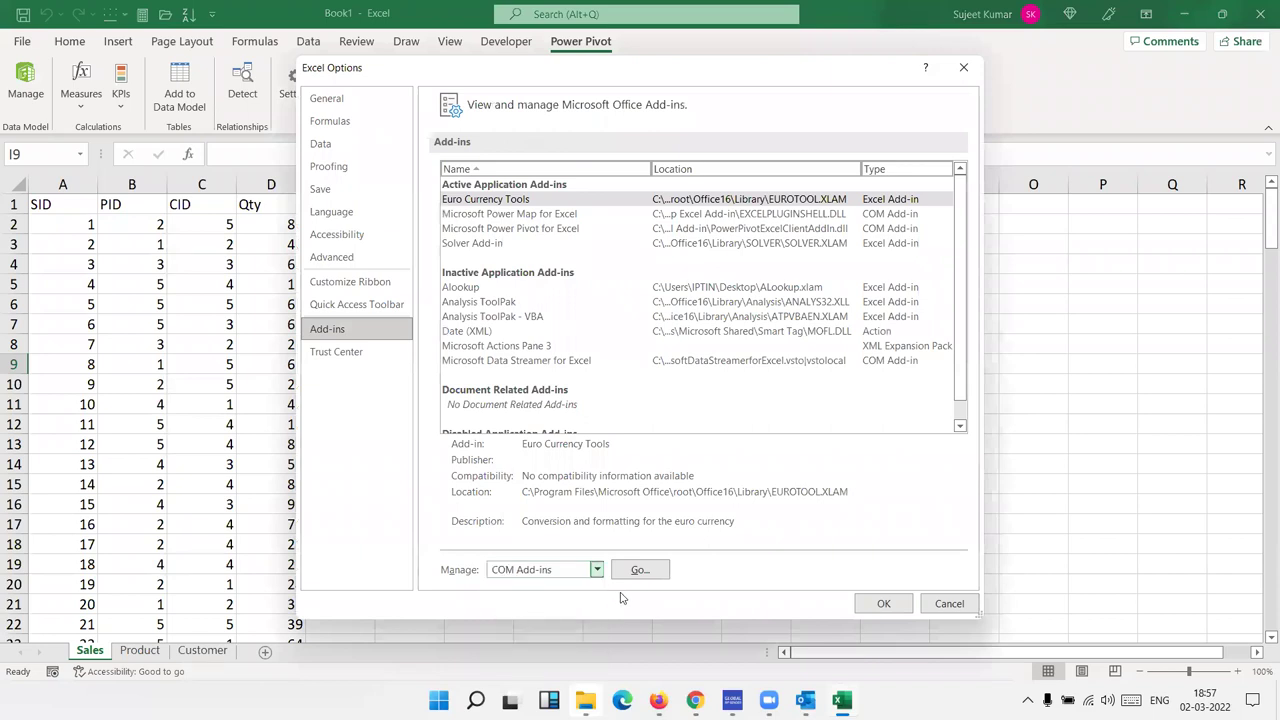
pyautogui.click(638, 571)
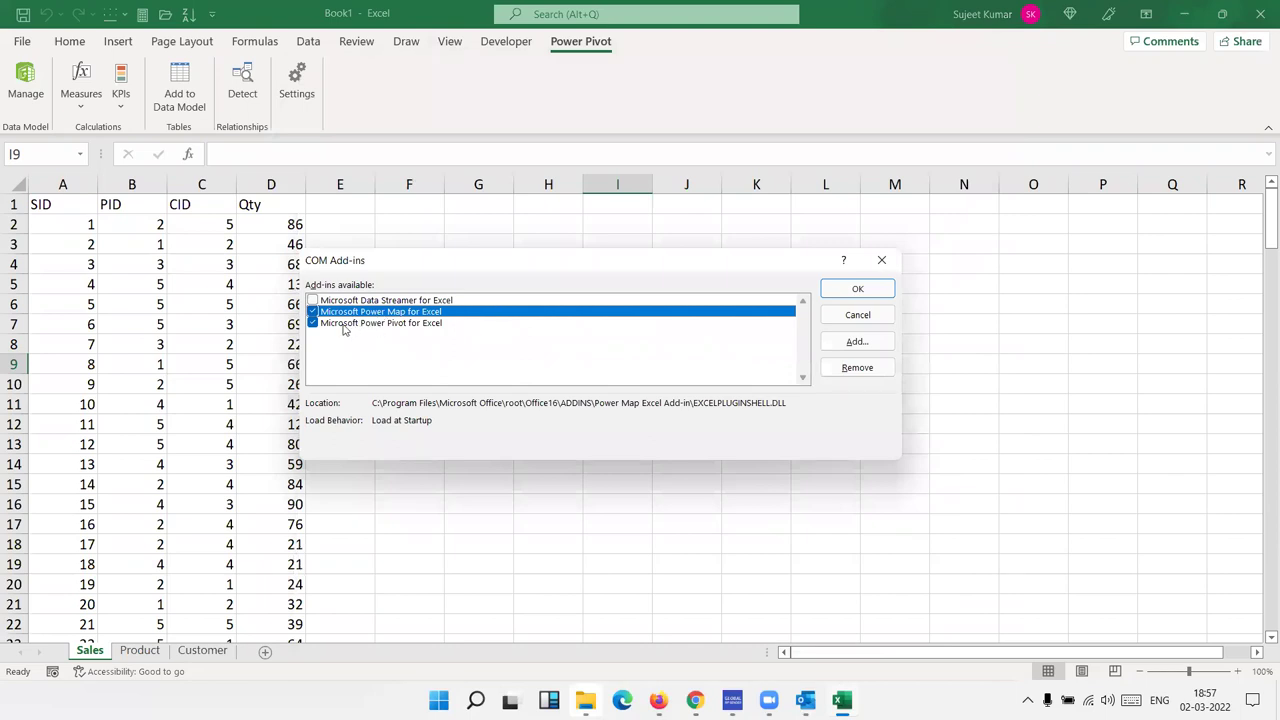
pyautogui.click(889, 319)
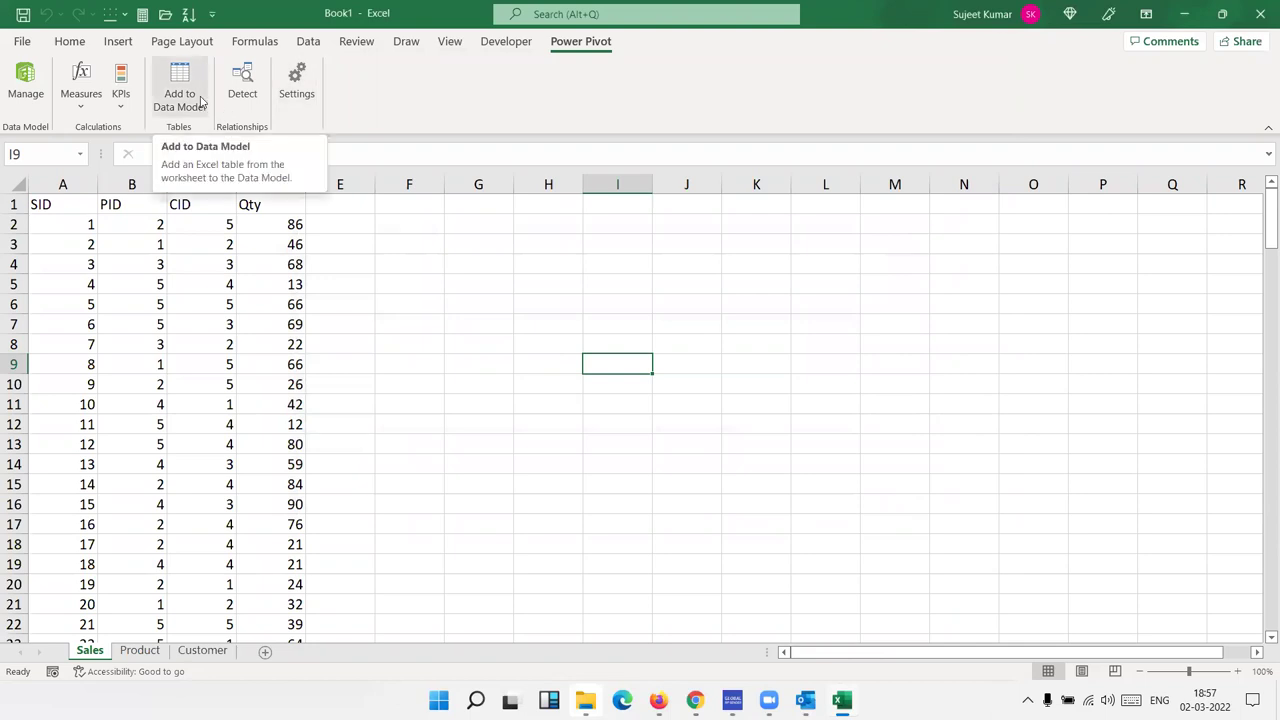
pyautogui.click(190, 118)
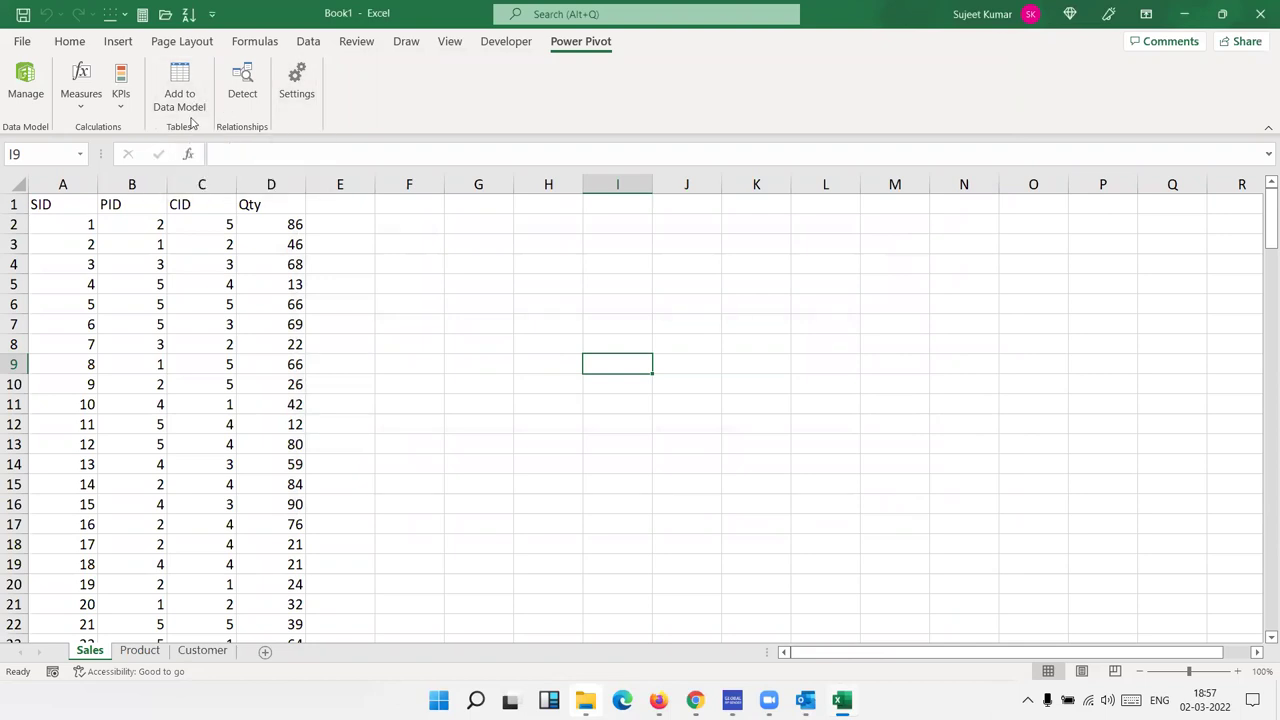
# Step: In the Power Pivot window, delete the Range 1 table and return to Excel
pyautogui.click(18, 84)
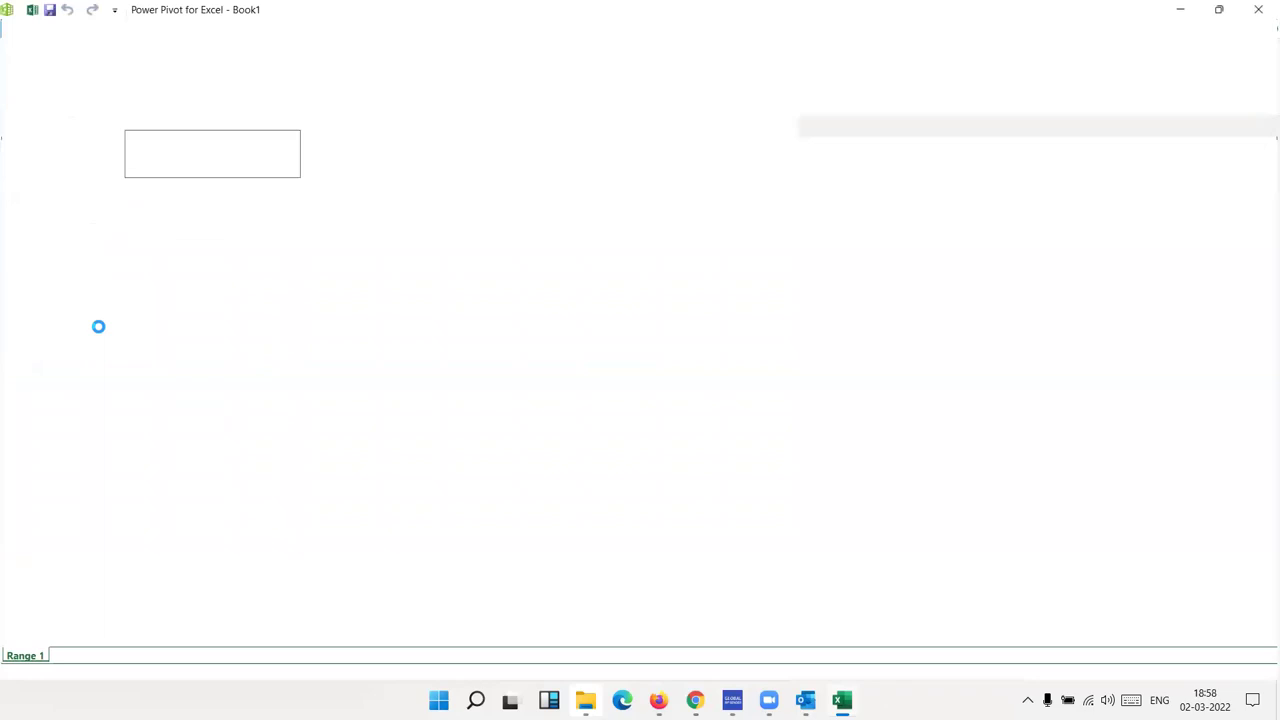
pyautogui.rightClick(34, 662)
pyautogui.click(197, 571)
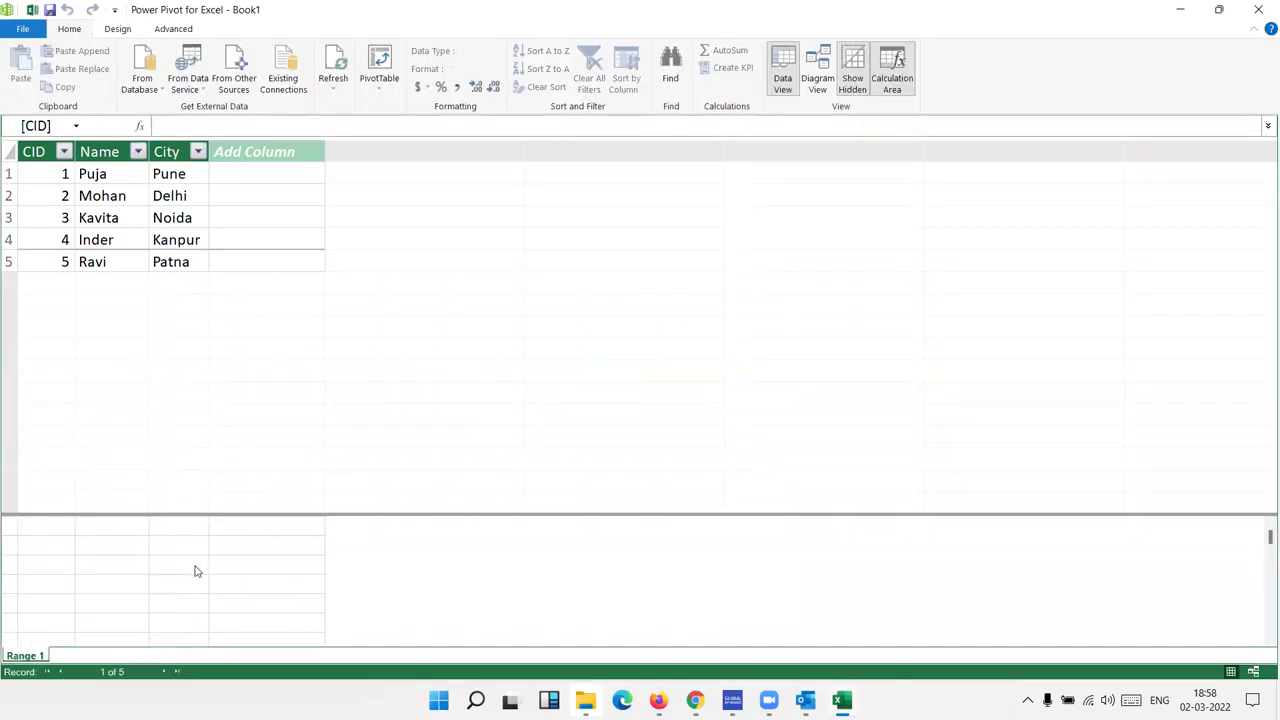
pyautogui.click(609, 367)
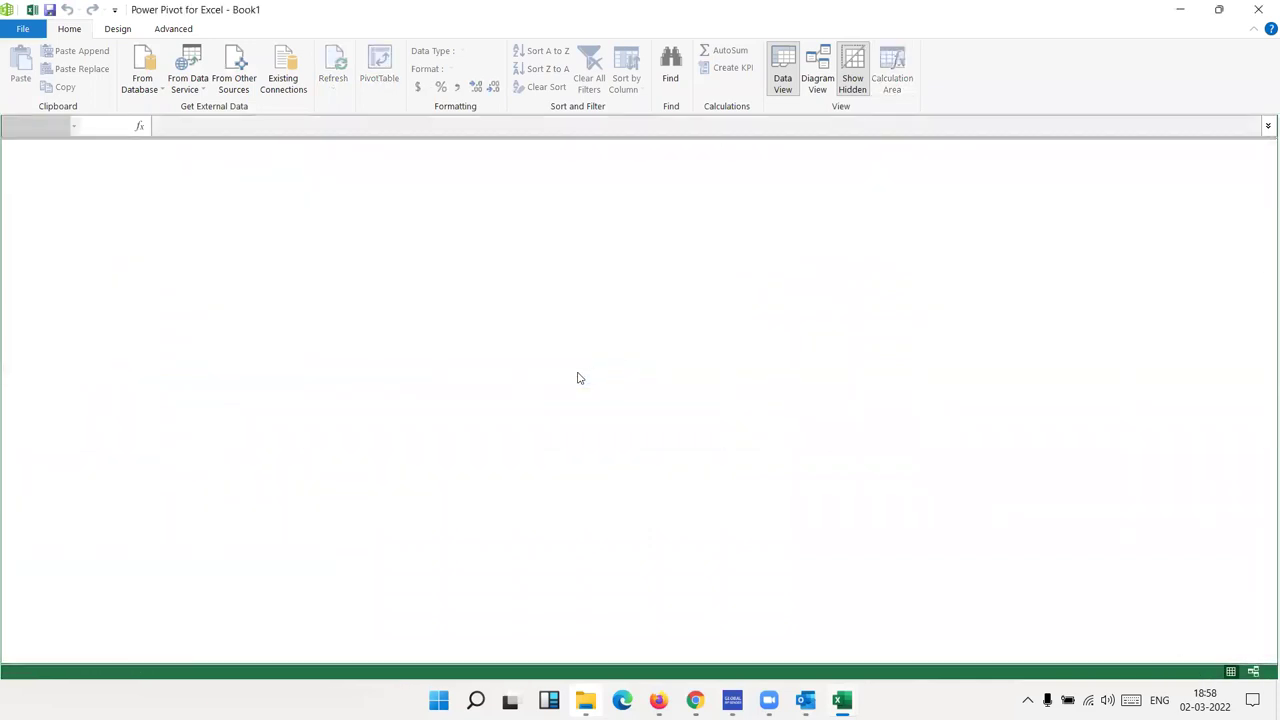
pyautogui.hotkey('alt', 'Tab')
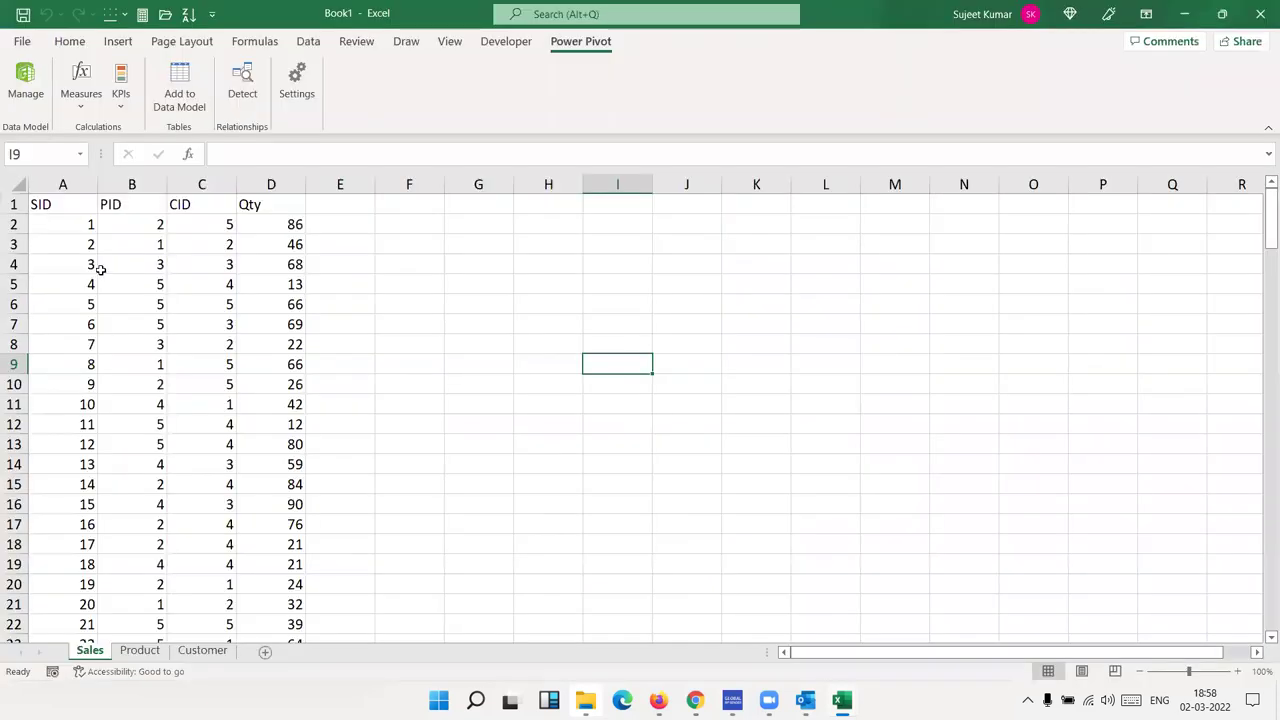
# Step: Add the Sales range A1:D160 to the data model as a table with headers
pyautogui.click(62, 204)
pyautogui.hotkey('ctrl', 'shift', 'Right')
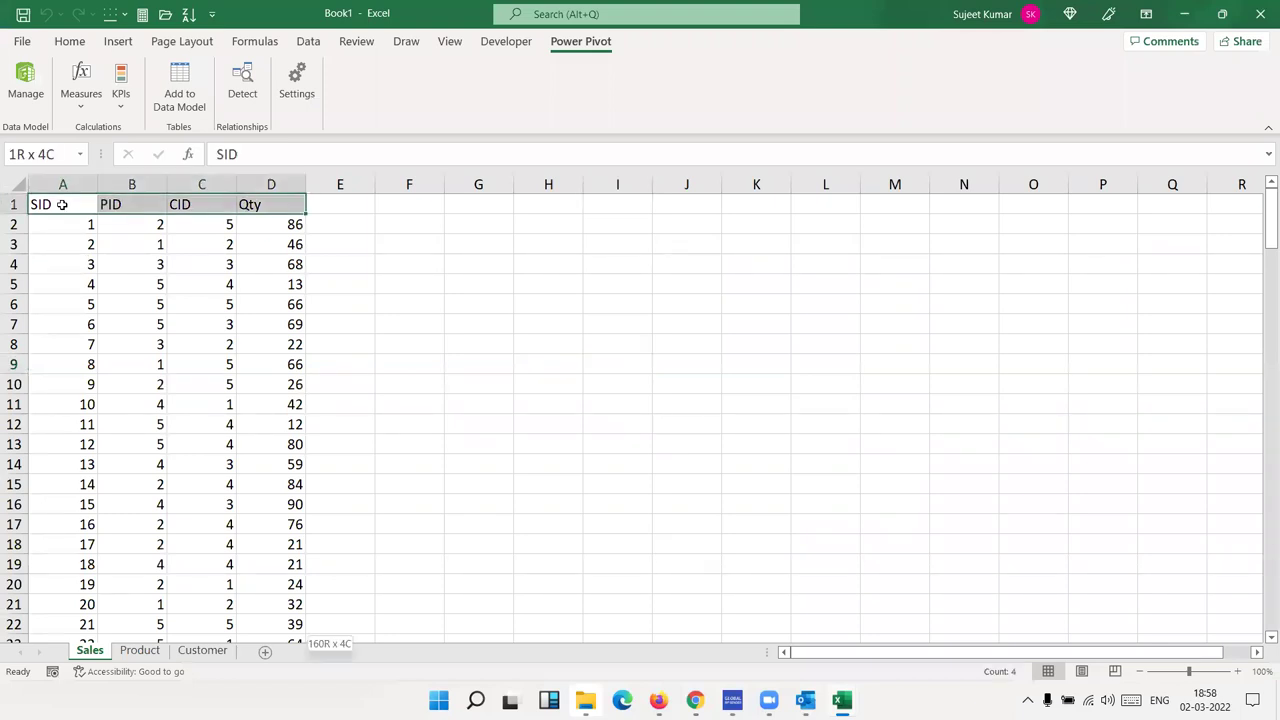
pyautogui.hotkey('ctrl', 'shift', 'Down')
pyautogui.click(157, 108)
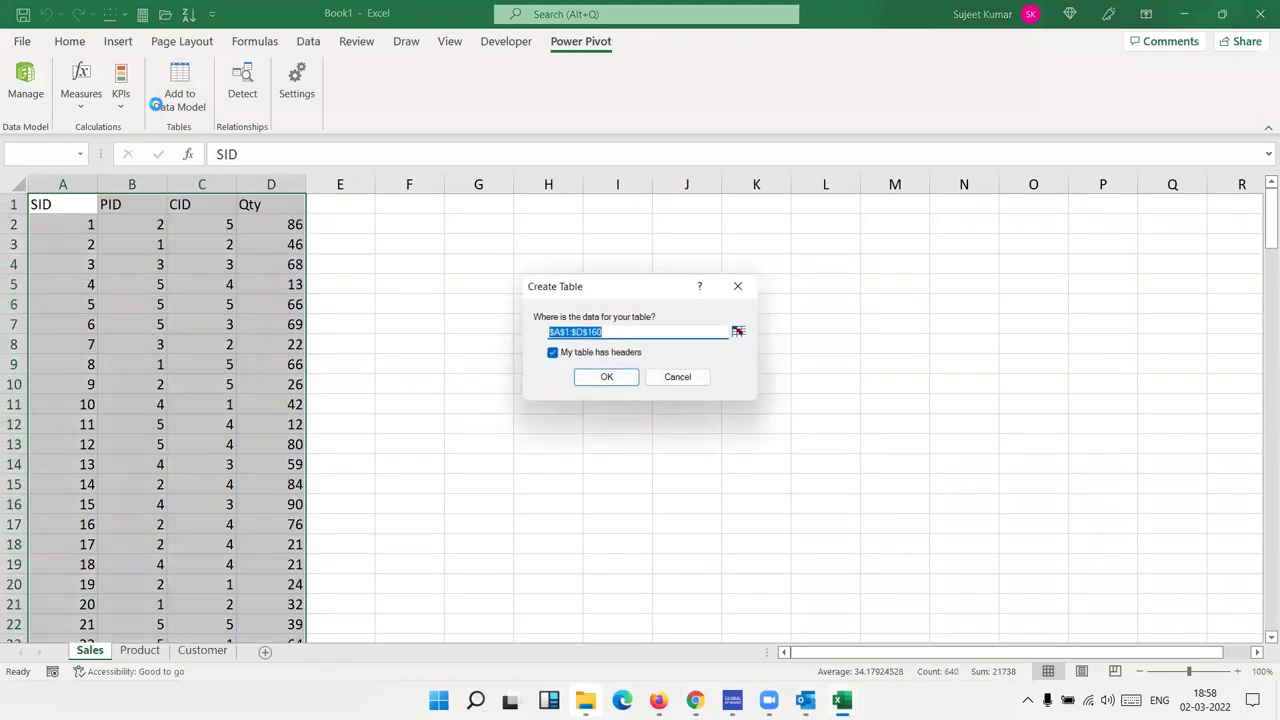
pyautogui.click(607, 375)
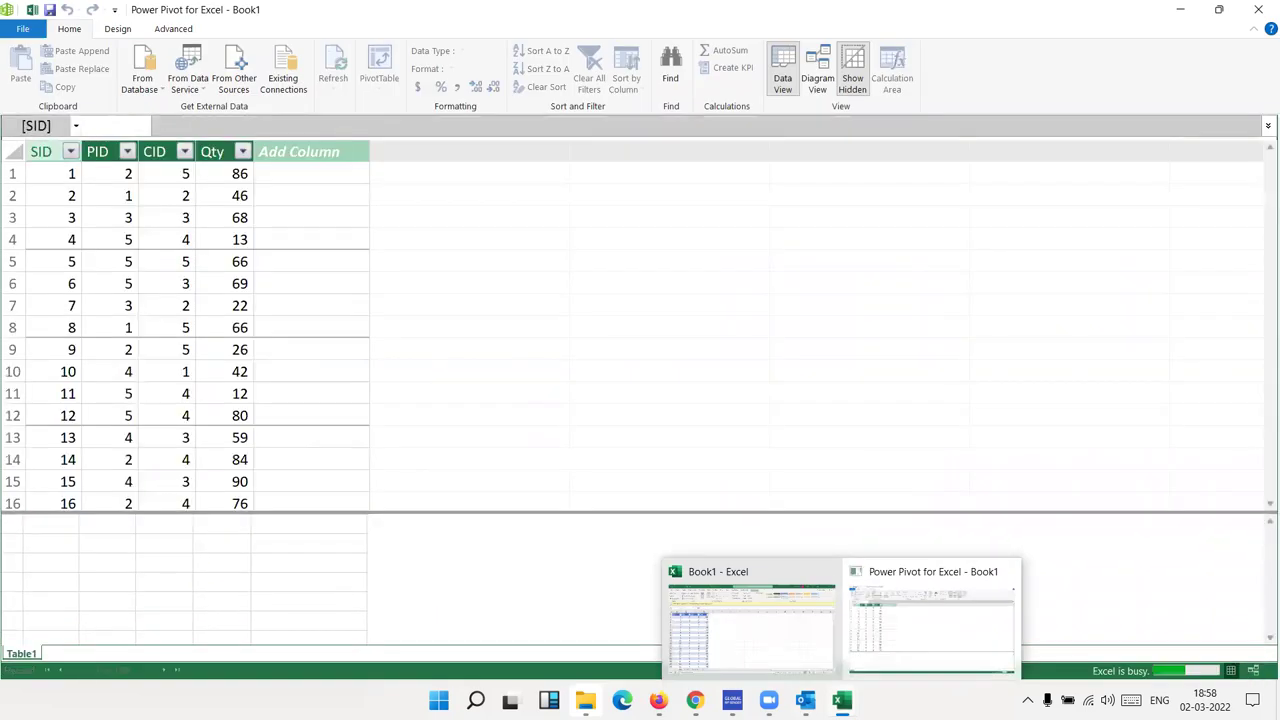
# Step: Rename the Table1 model table to Sales in Power Pivot
pyautogui.click(913, 650)
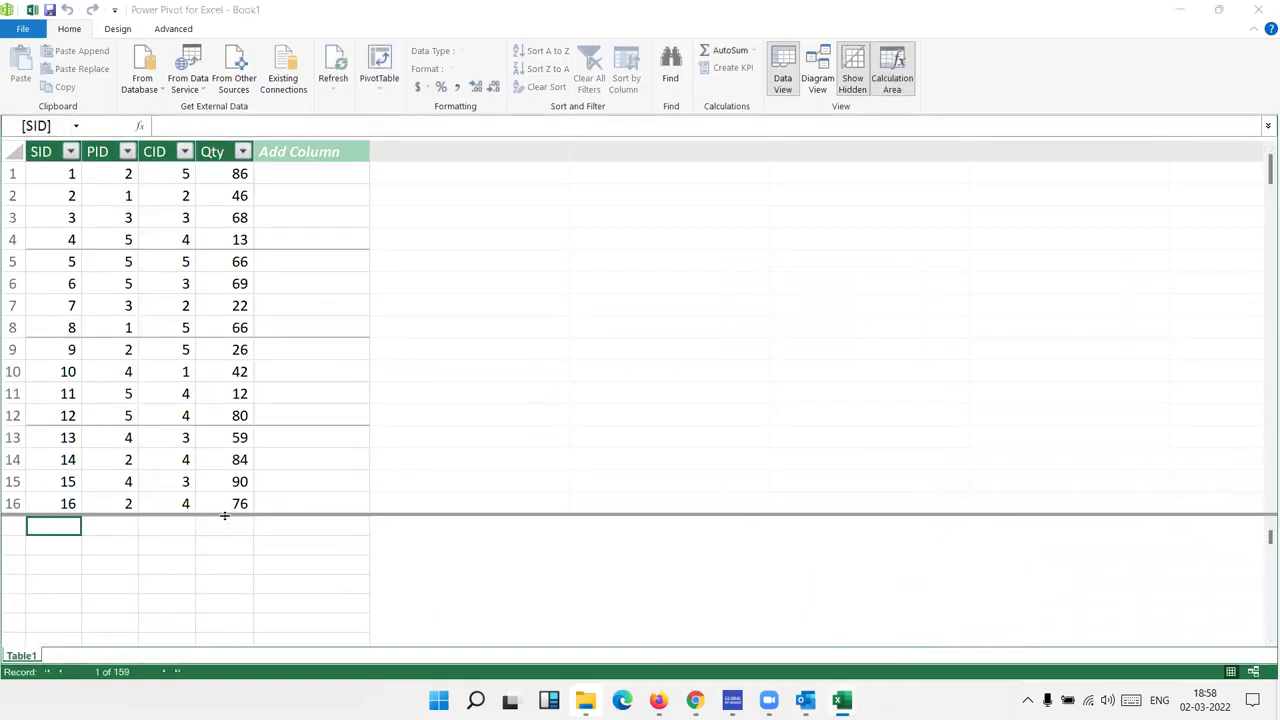
pyautogui.doubleClick(22, 656)
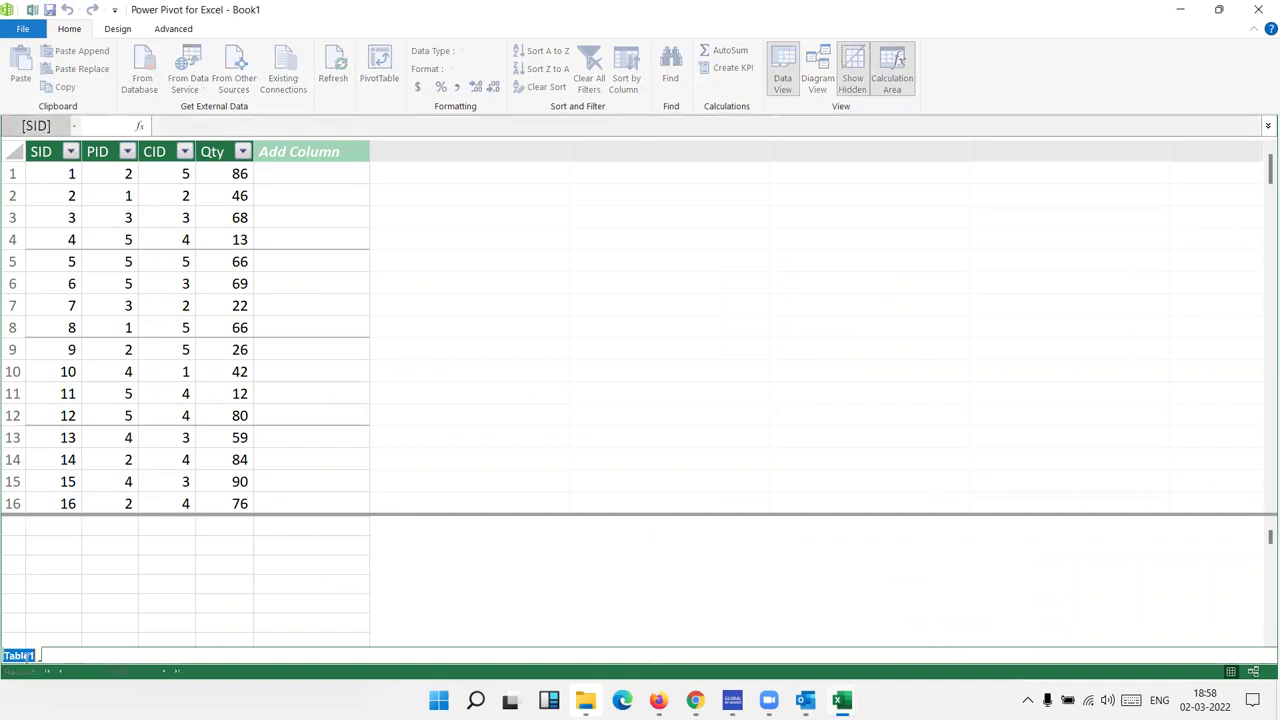
pyautogui.write('Sales')
pyautogui.press('Return')
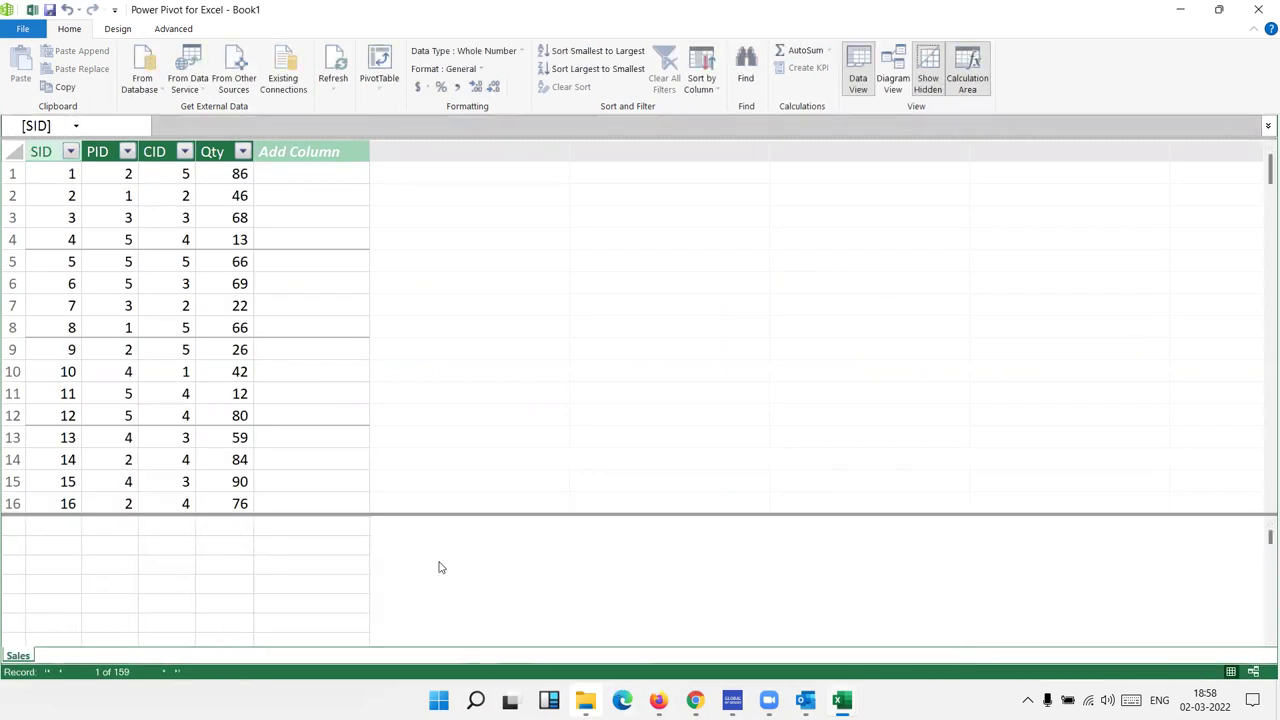
pyautogui.hotkey('alt', 'Tab')
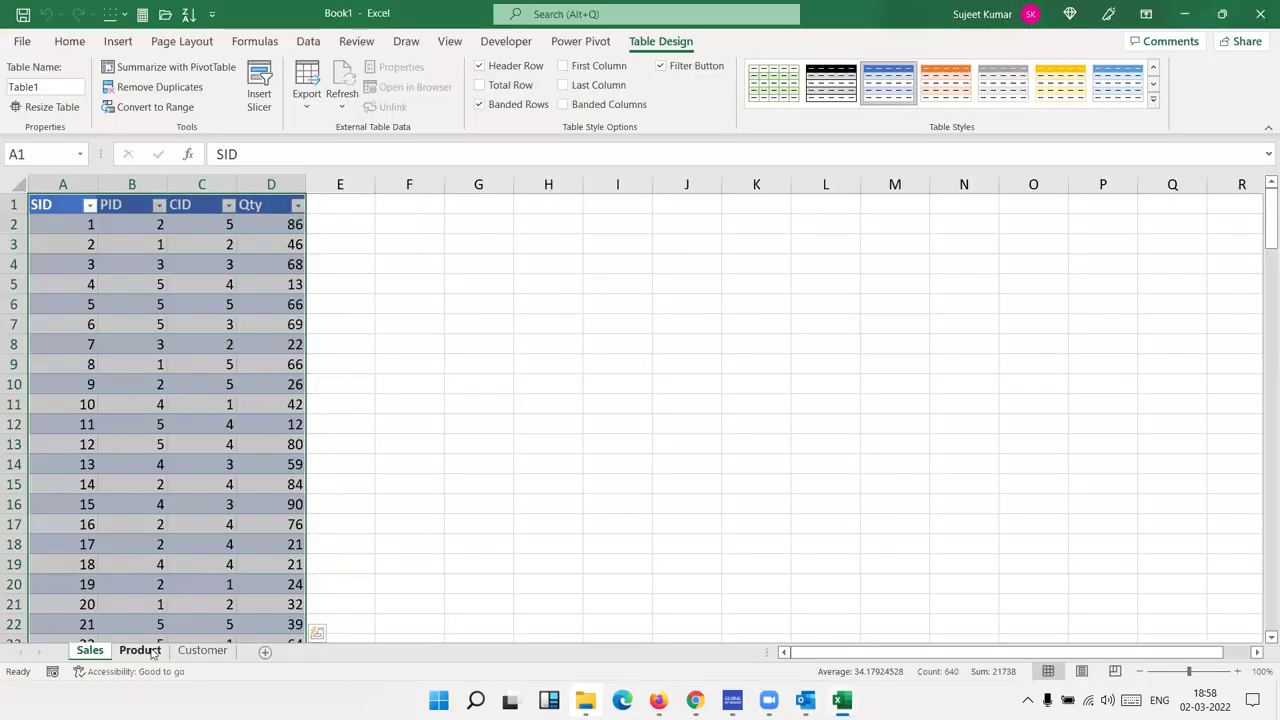
# Step: Add the Product range A1:C6 to the data model as a table with headers
pyautogui.click(140, 650)
pyautogui.moveTo(43, 205); pyautogui.dragTo(197, 303)
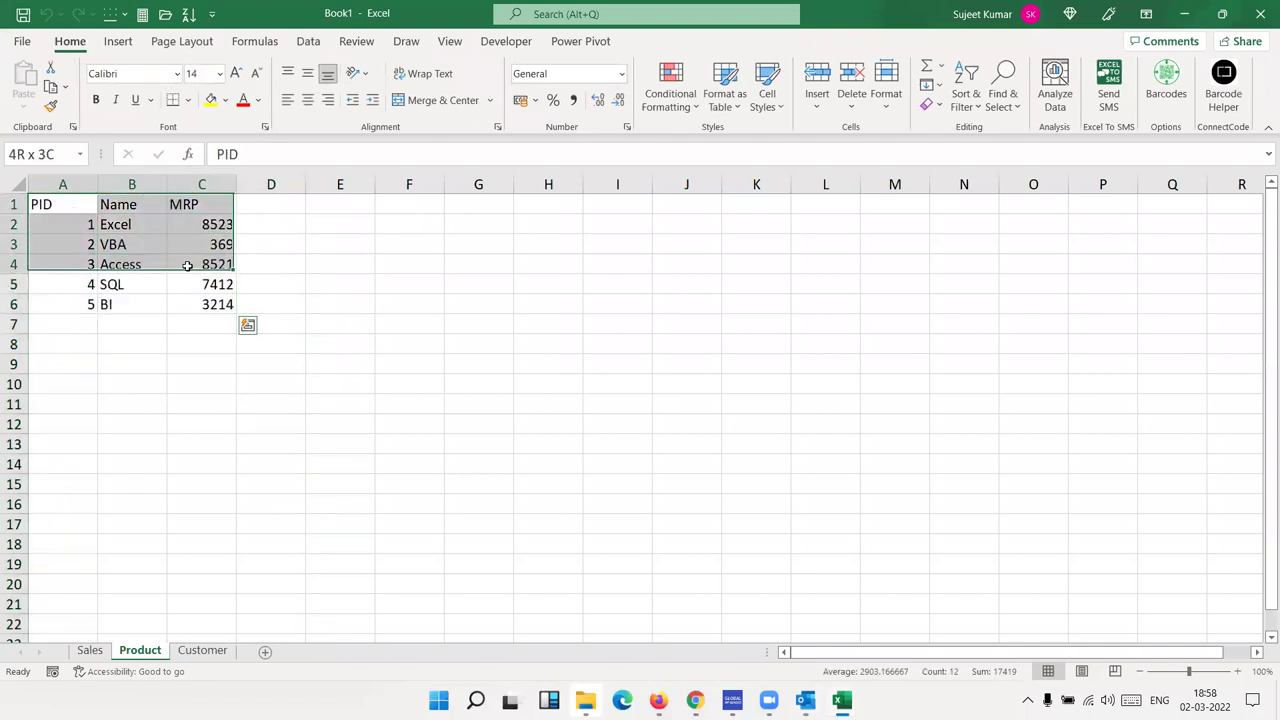
pyautogui.click(506, 41)
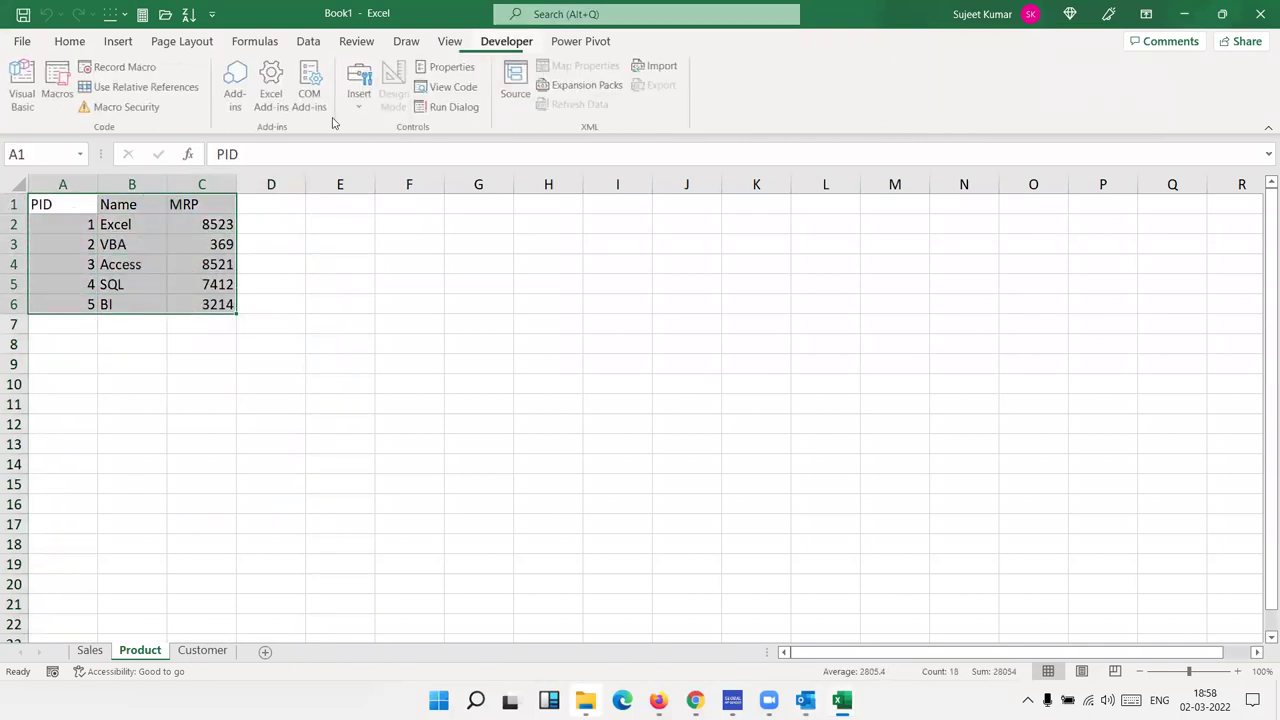
pyautogui.click(580, 41)
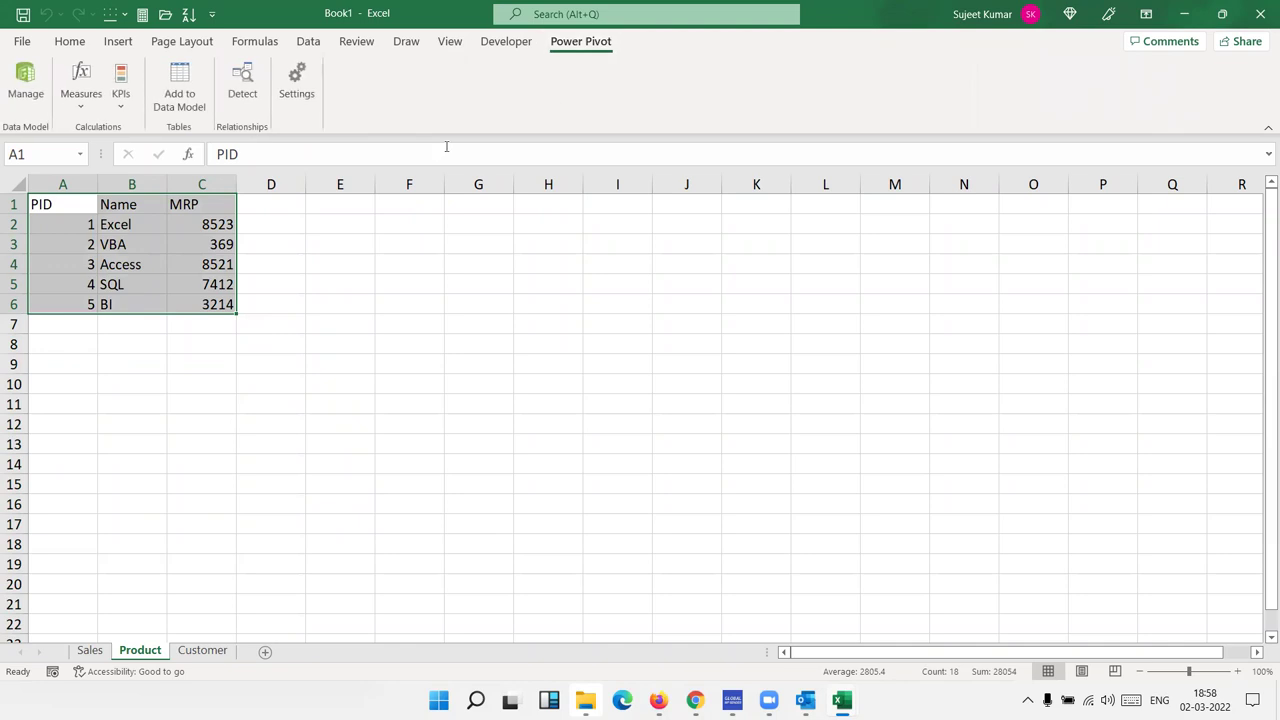
pyautogui.click(186, 95)
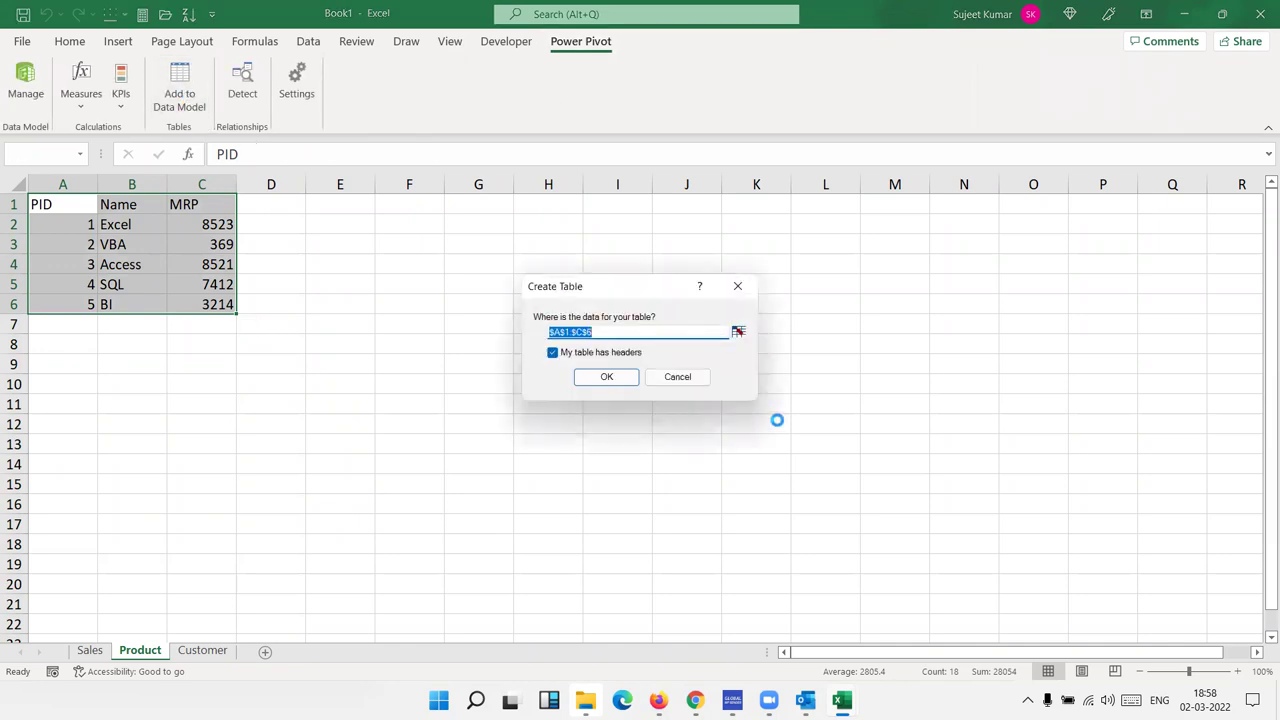
pyautogui.click(606, 384)
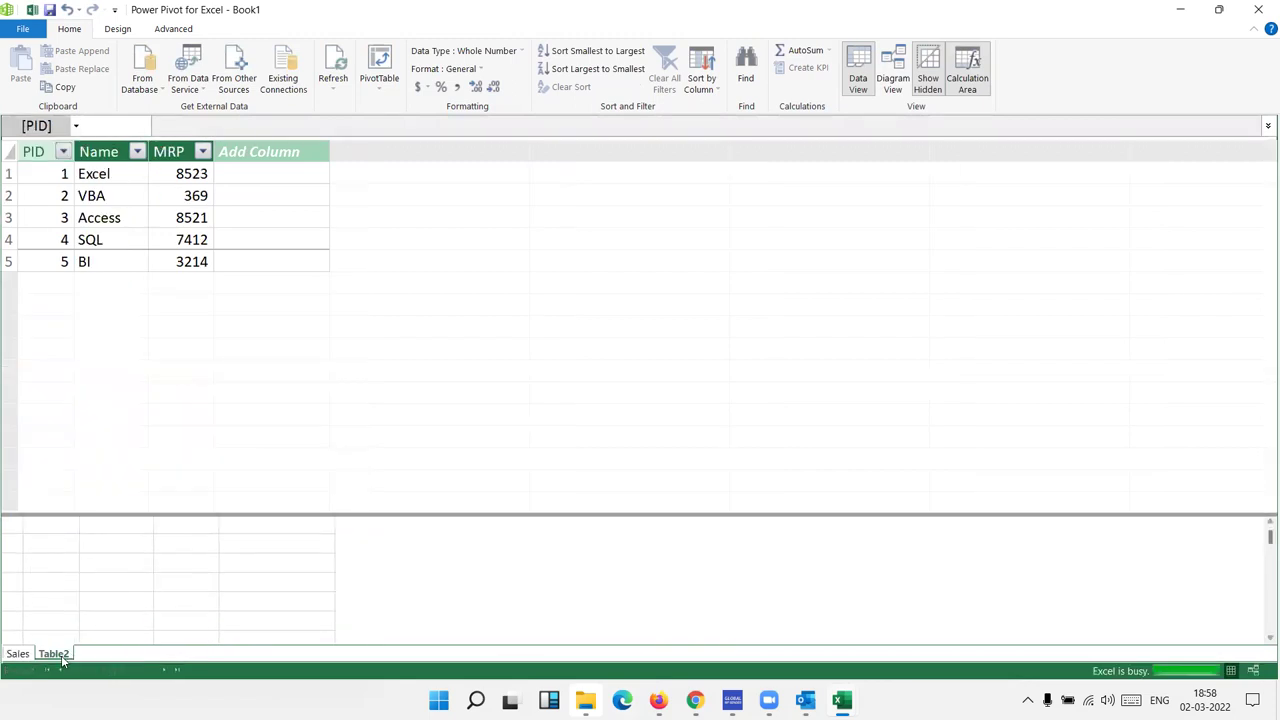
# Step: Rename the Table2 model table to Pr
pyautogui.doubleClick(53, 655)
pyautogui.write('Pr')
pyautogui.press('Return')
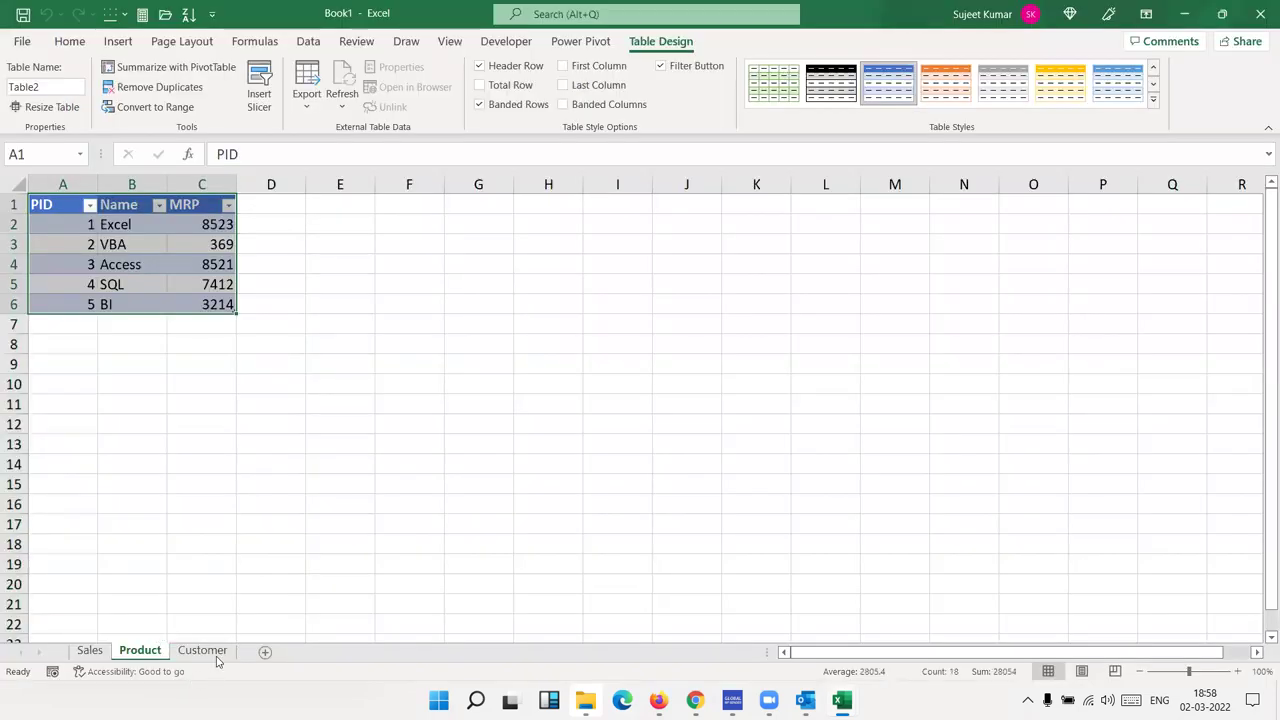
# Step: Add the Customer range A1:C6 to the data model as a table with headers
pyautogui.click(214, 656)
pyautogui.moveTo(63, 200); pyautogui.dragTo(180, 305)
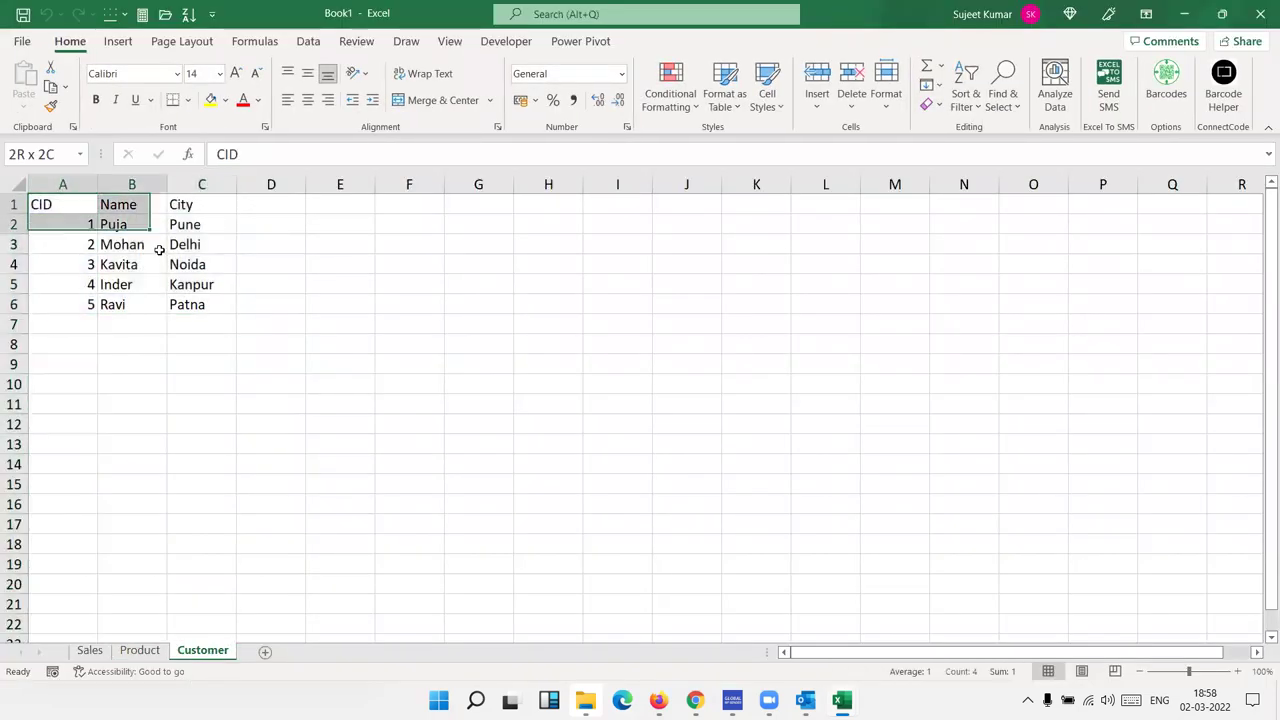
pyautogui.click(580, 41)
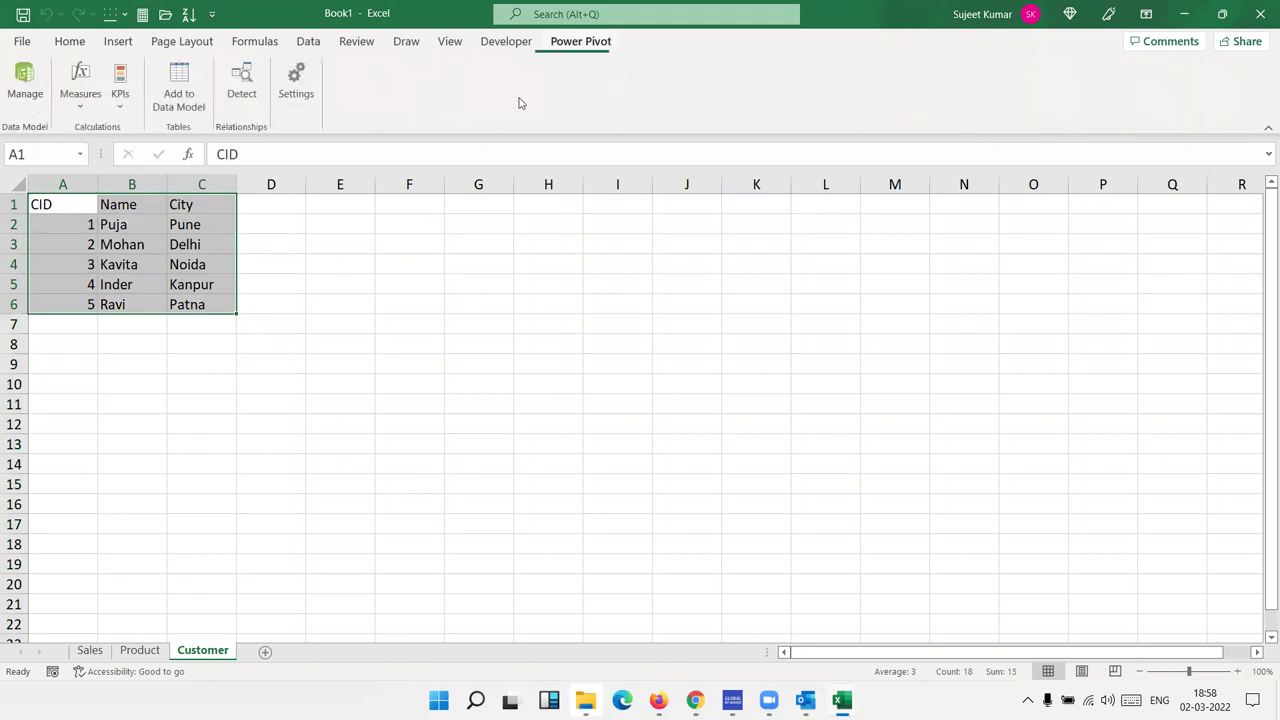
pyautogui.click(185, 94)
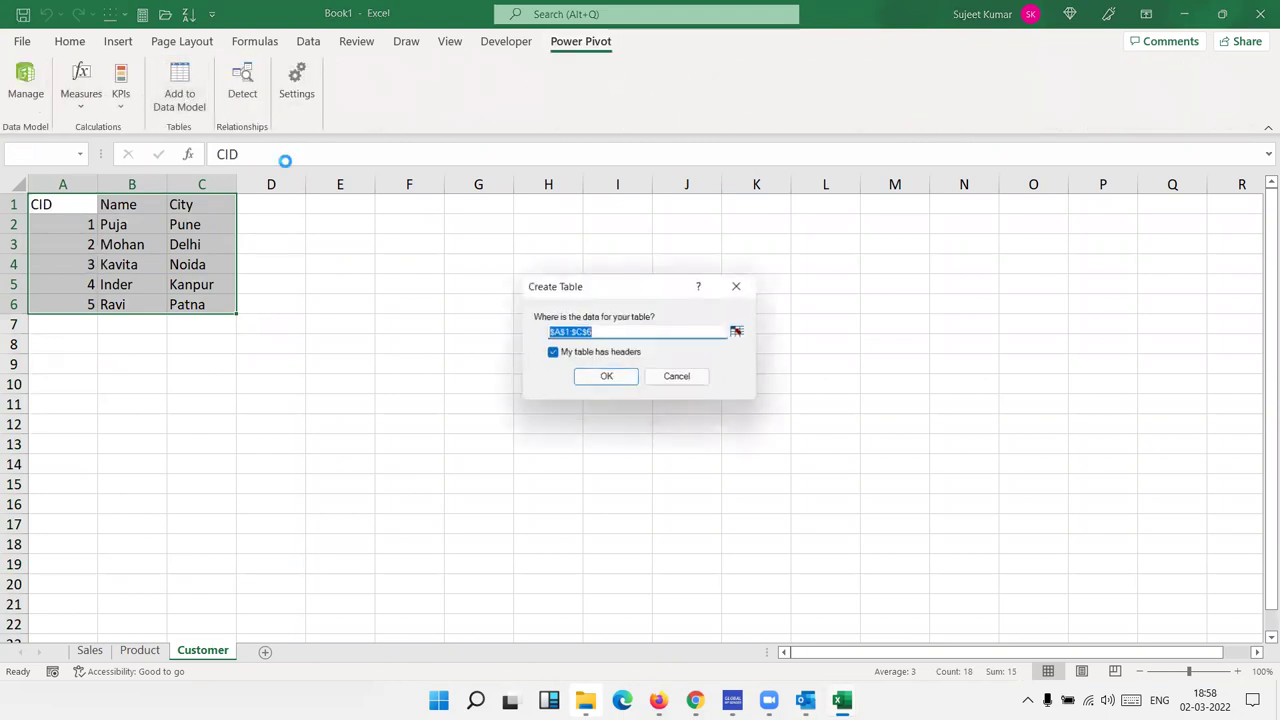
pyautogui.click(611, 378)
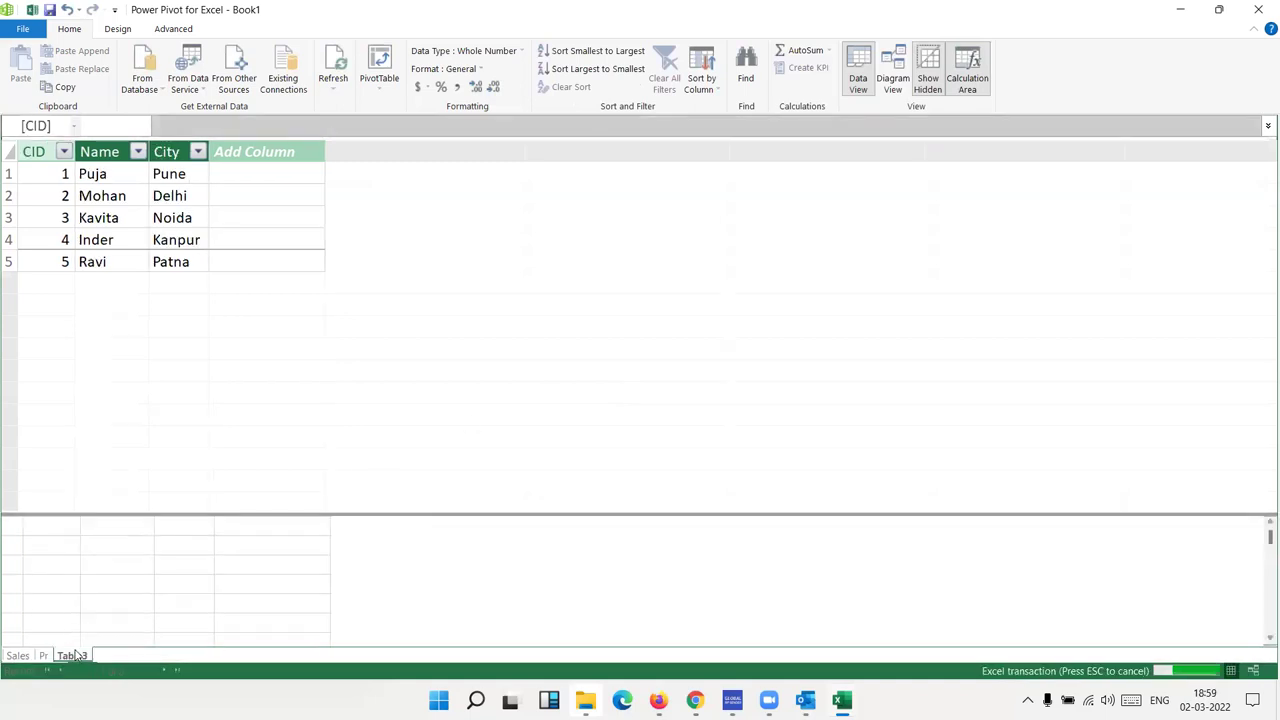
# Step: Rename Table3 to Cust, then view the Sales table's PID column
pyautogui.doubleClick(75, 656)
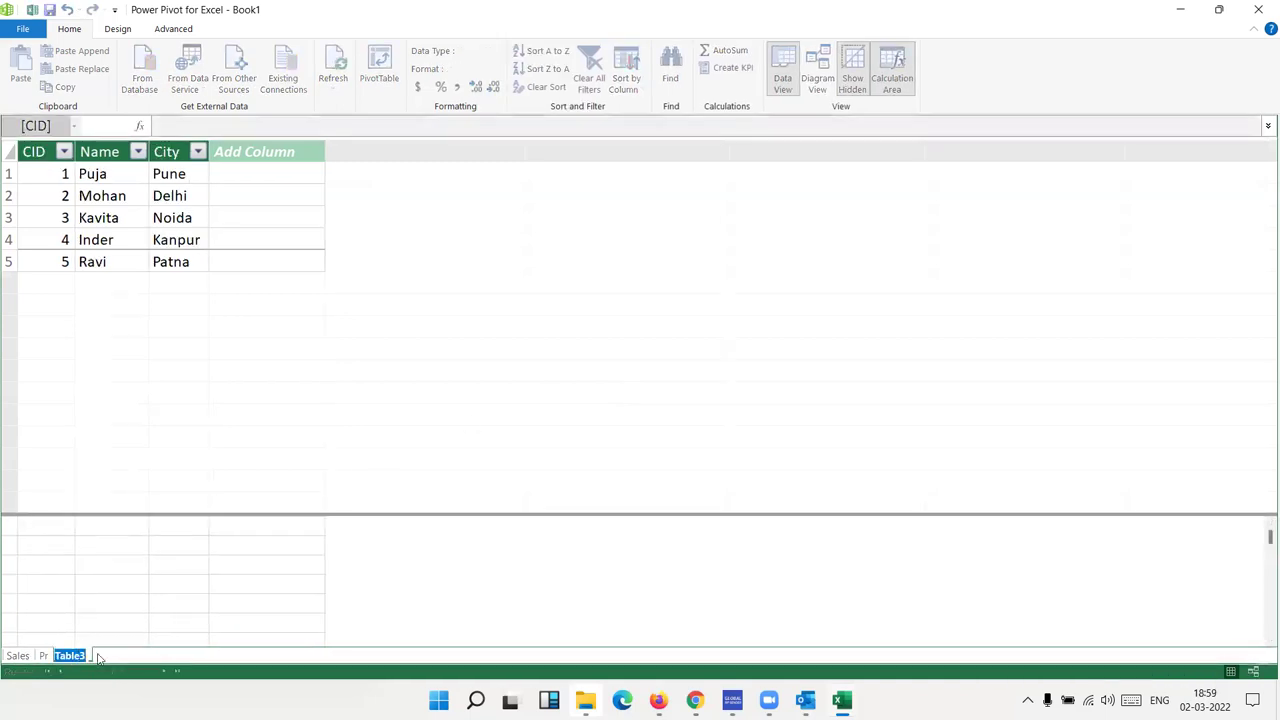
pyautogui.write('Cust')
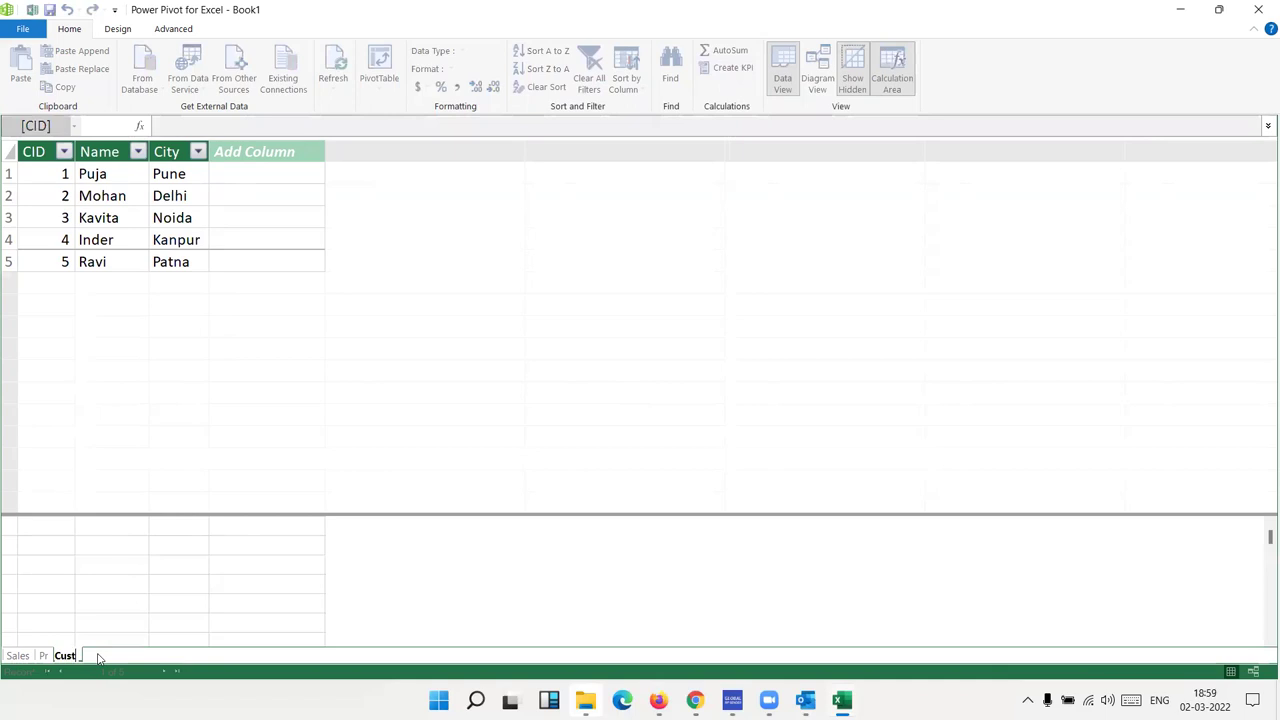
pyautogui.press('Return')
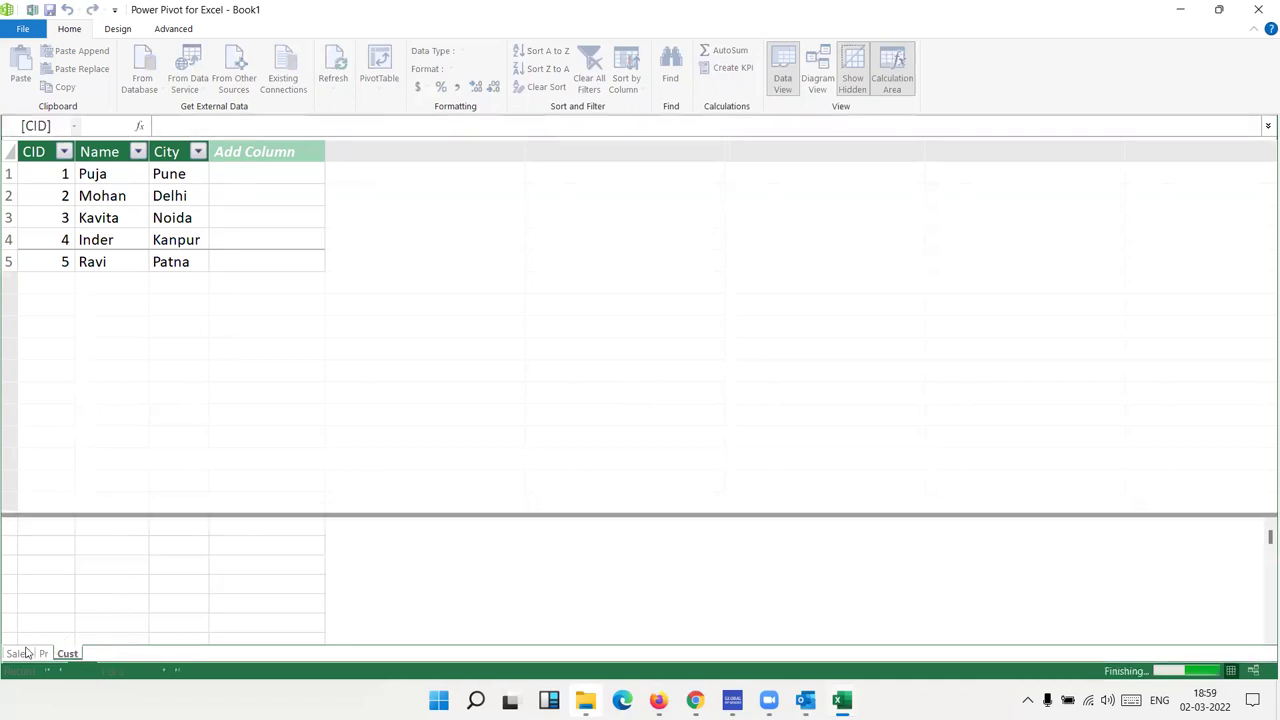
pyautogui.click(22, 656)
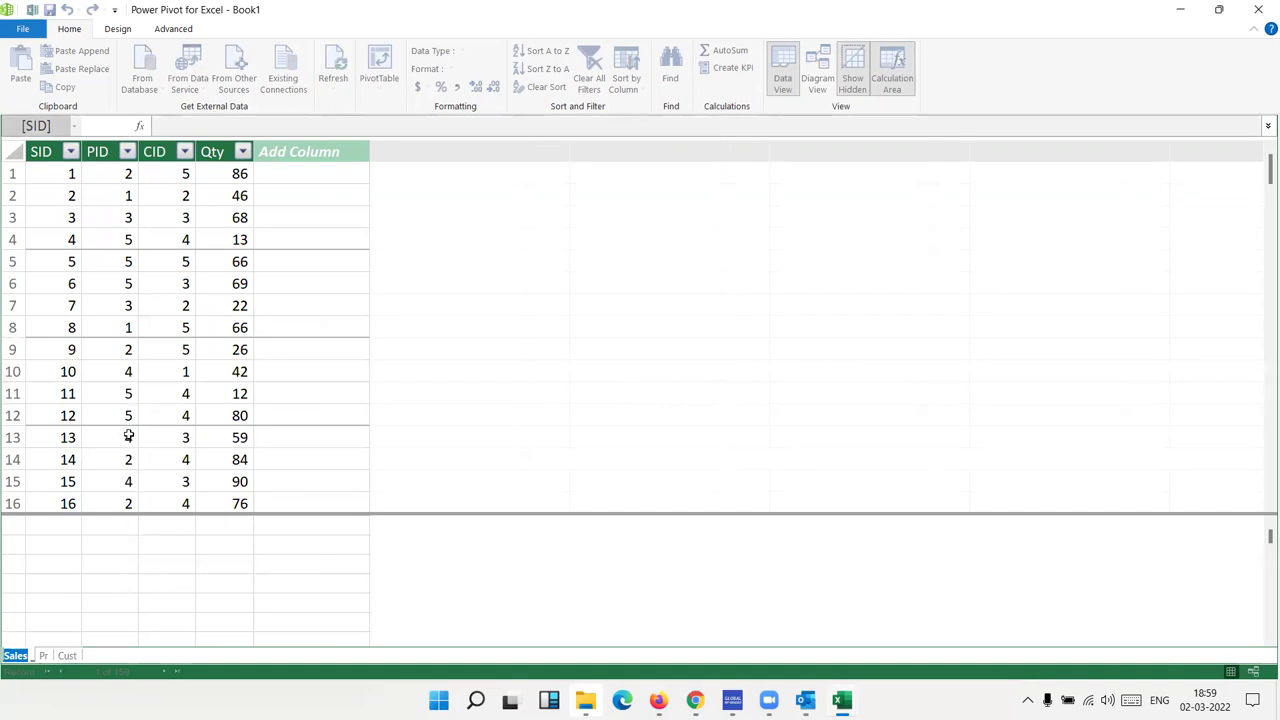
pyautogui.click(121, 407)
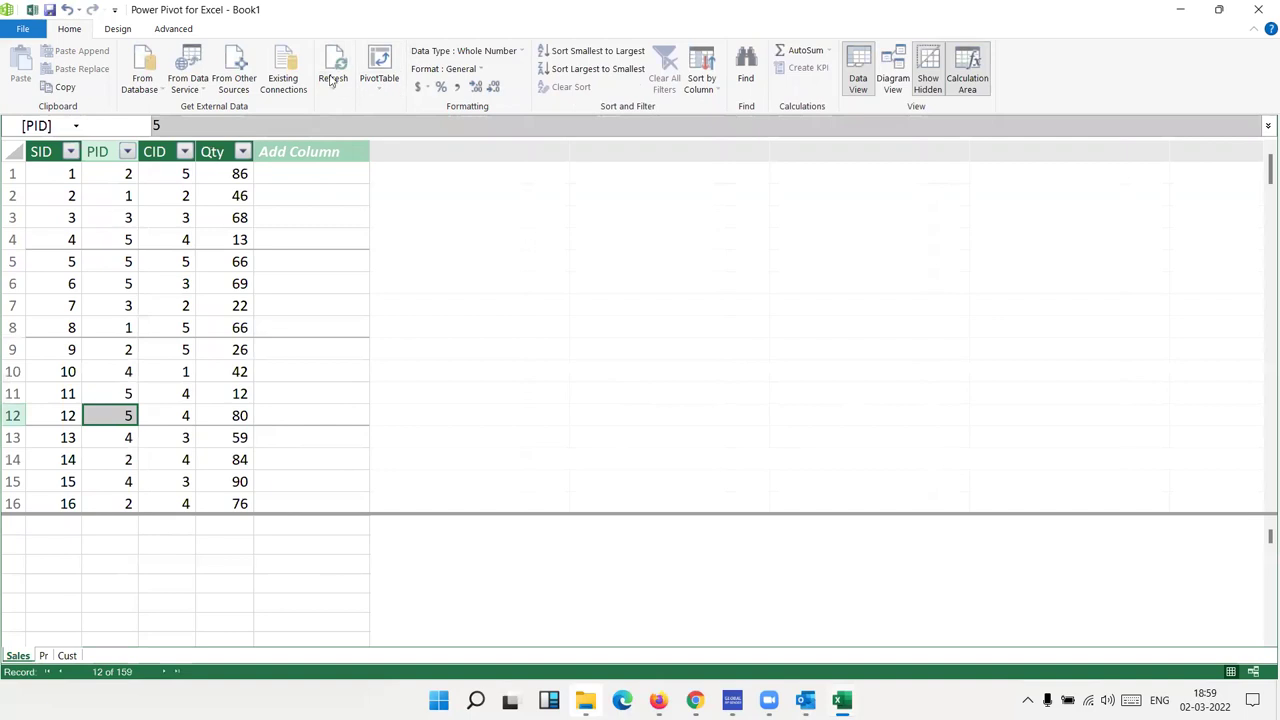
# Step: In Diagram View, arrange the Sales box and link Cust CID and Pr PID to Sales
pyautogui.click(899, 97)
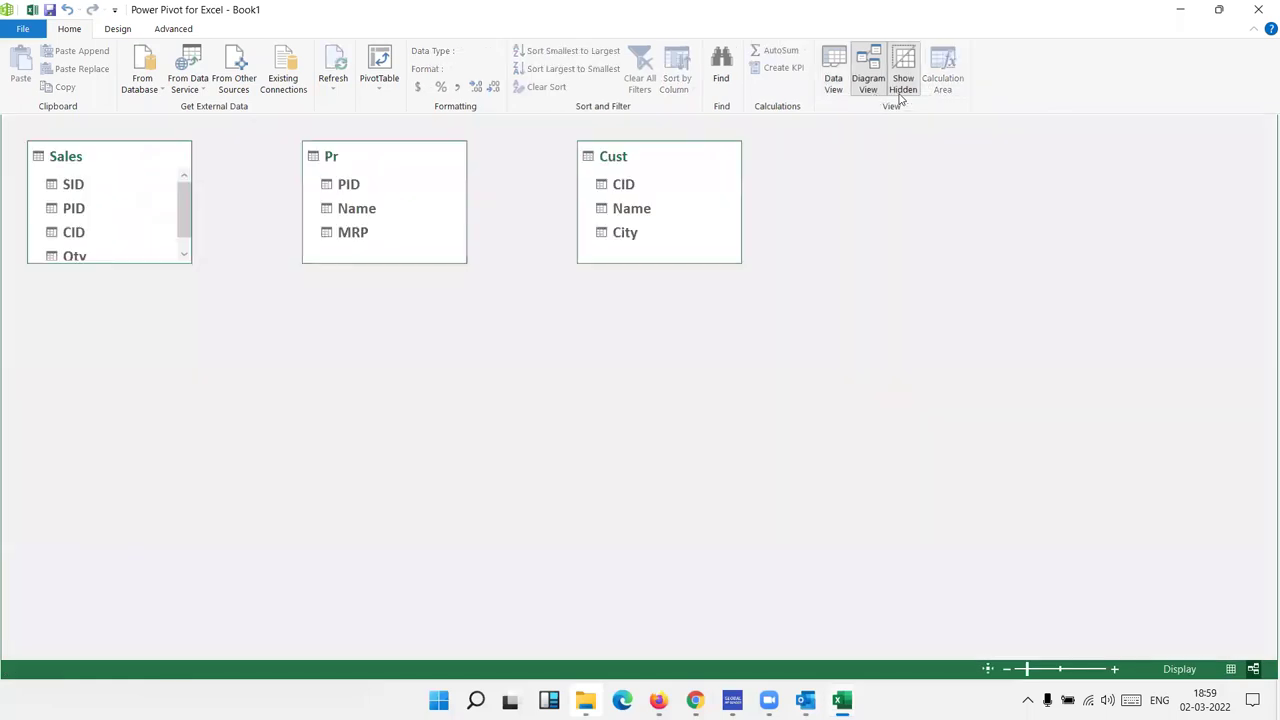
pyautogui.moveTo(110, 200)
pyautogui.moveTo(90, 164); pyautogui.dragTo(455, 367)
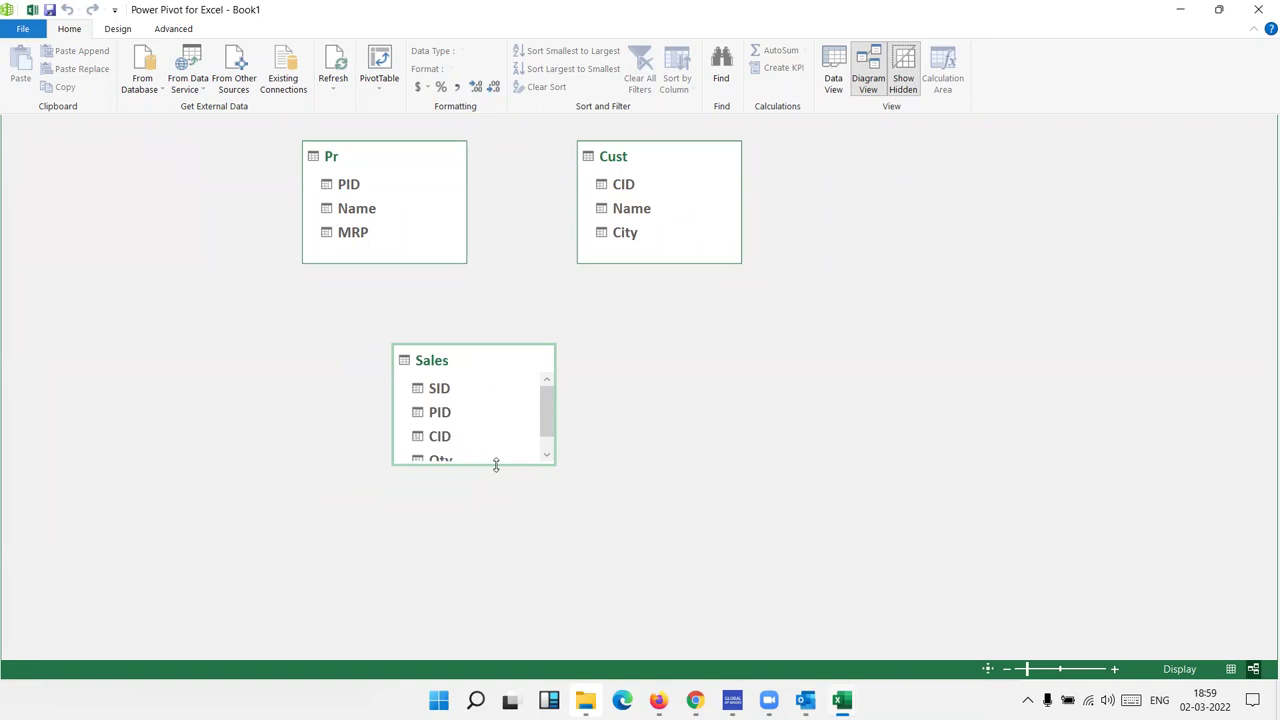
pyautogui.moveTo(496, 465); pyautogui.dragTo(487, 543)
pyautogui.moveTo(627, 197)
pyautogui.mouseDown()
pyautogui.moveTo(517, 431)
pyautogui.moveTo(447, 441)
pyautogui.mouseUp()
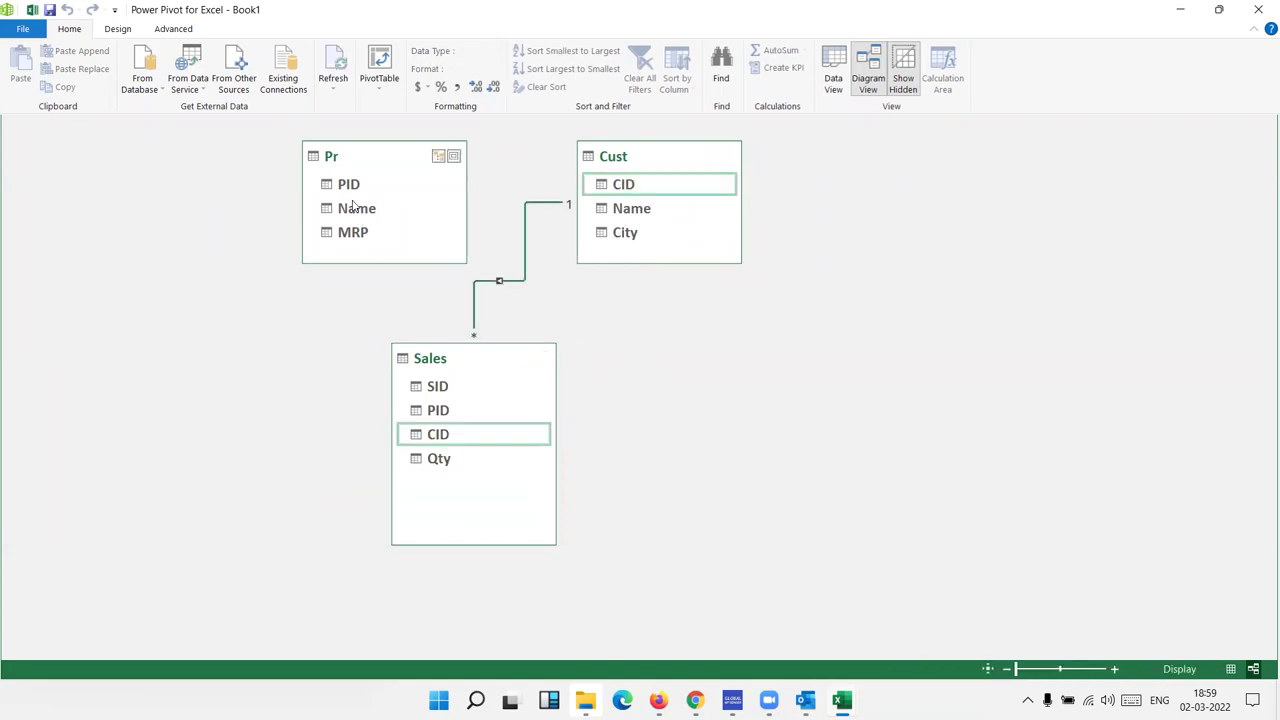
pyautogui.moveTo(352, 186)
pyautogui.mouseDown()
pyautogui.moveTo(500, 280)
pyautogui.moveTo(463, 449)
pyautogui.moveTo(423, 406)
pyautogui.moveTo(436, 412)
pyautogui.mouseUp()
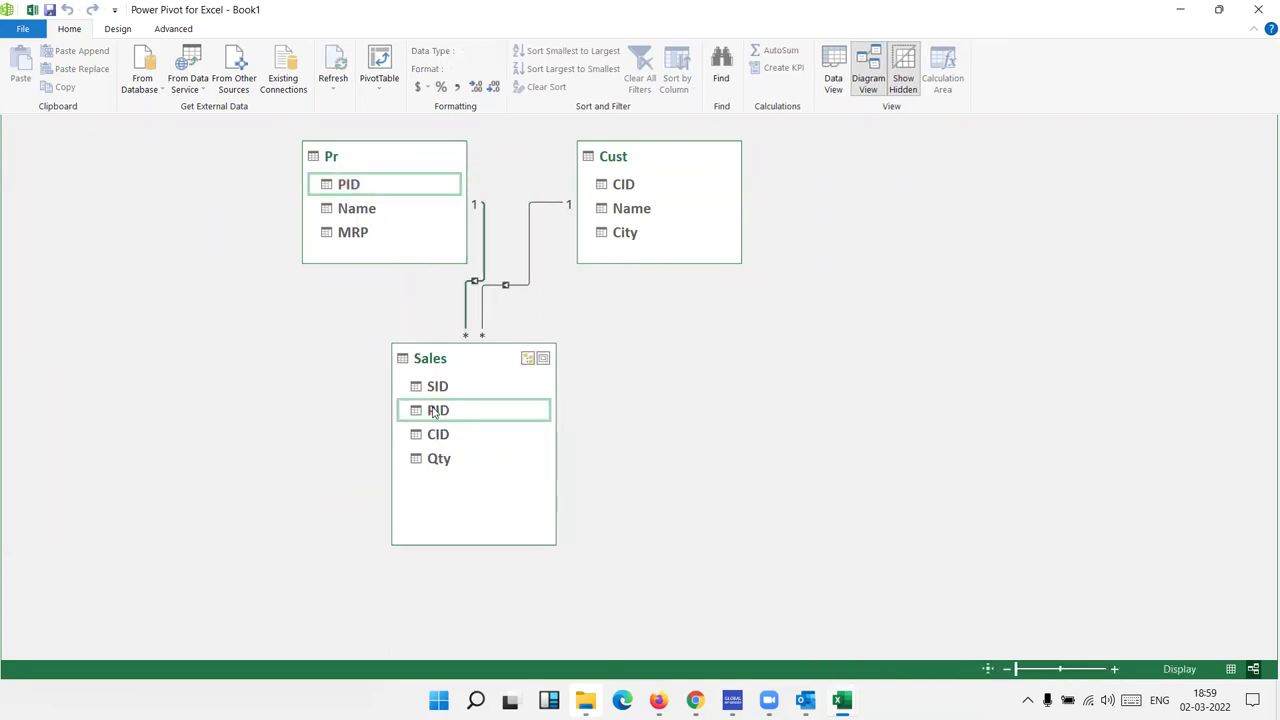
# Step: Name the empty column after Qty in the Sales table MRP
pyautogui.click(839, 94)
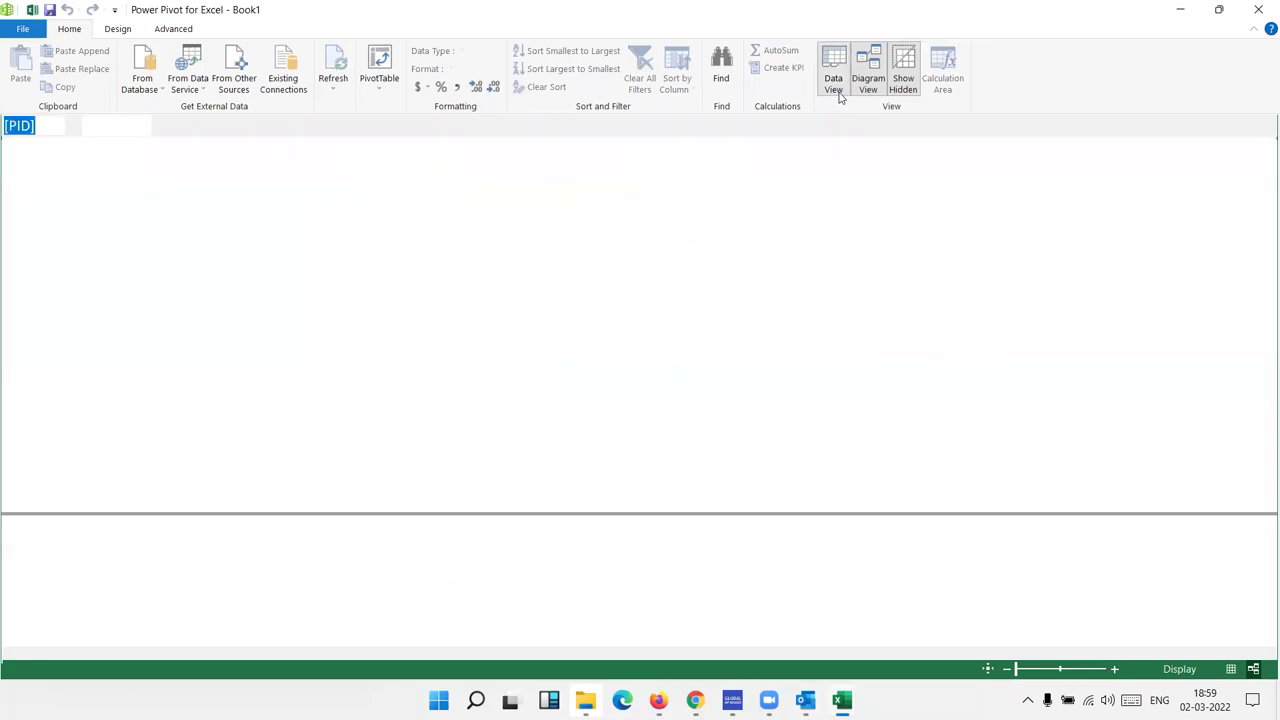
pyautogui.click(229, 236)
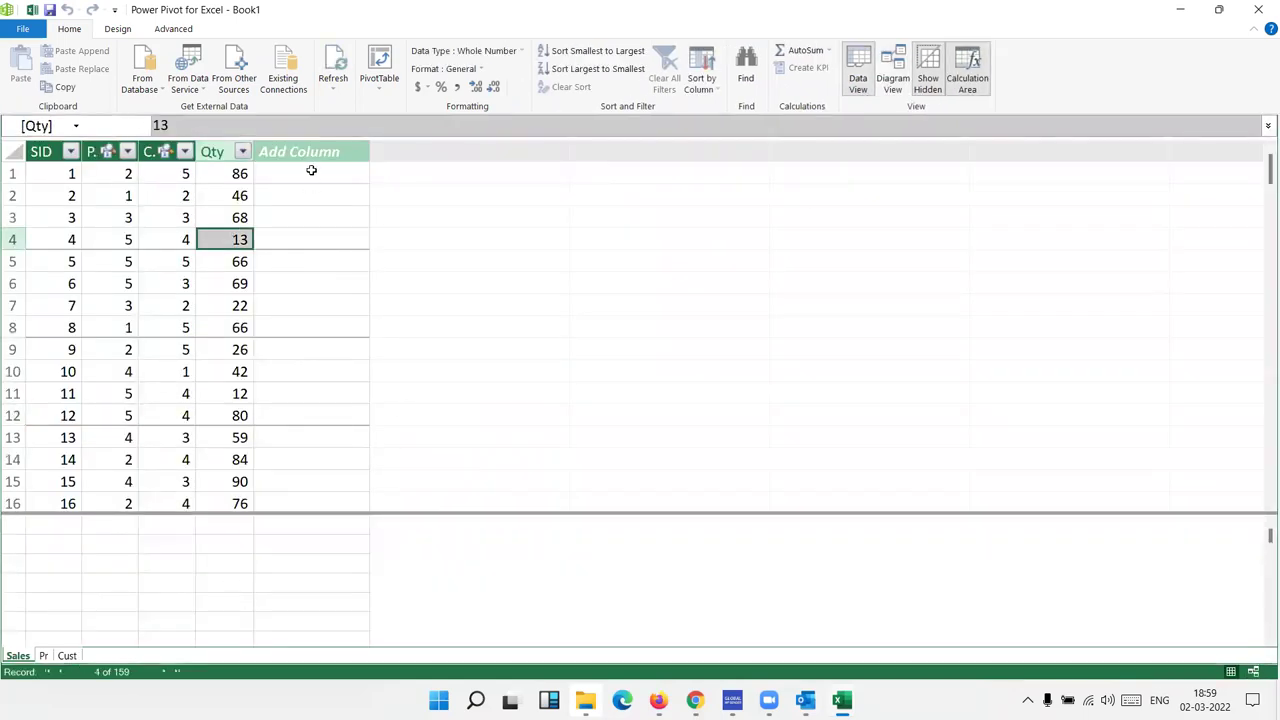
pyautogui.click(226, 152)
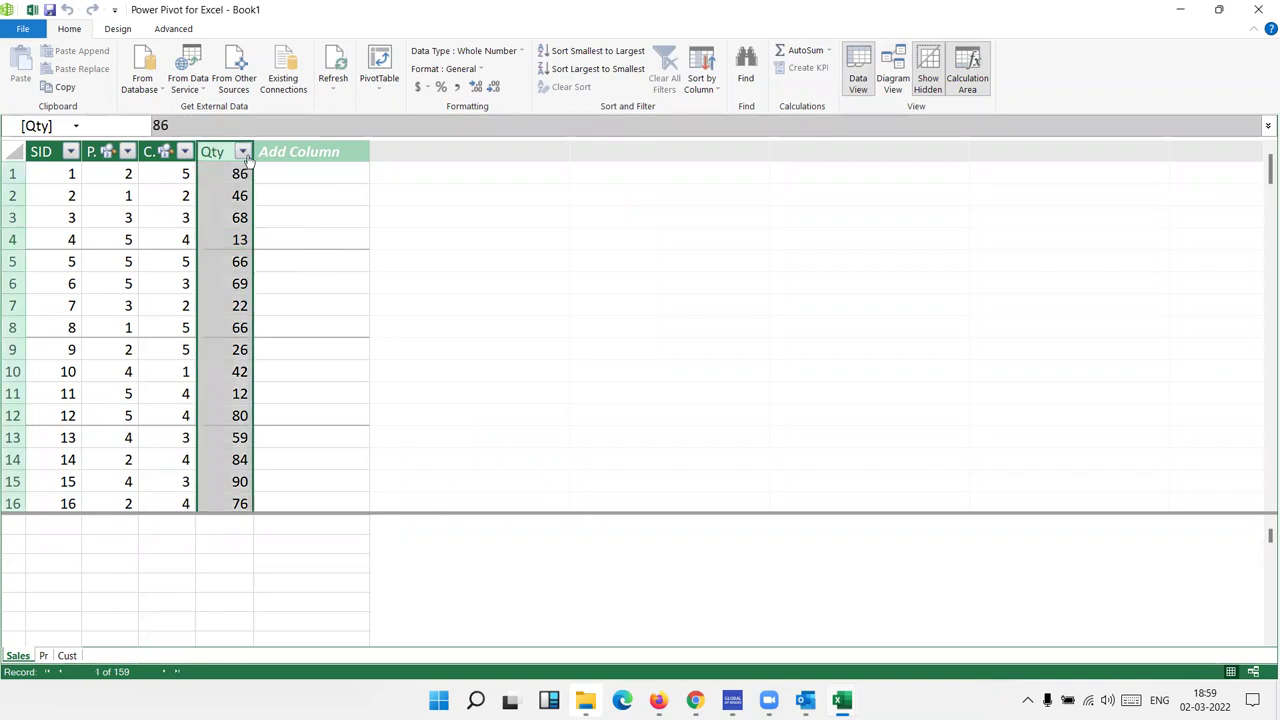
pyautogui.click(284, 152)
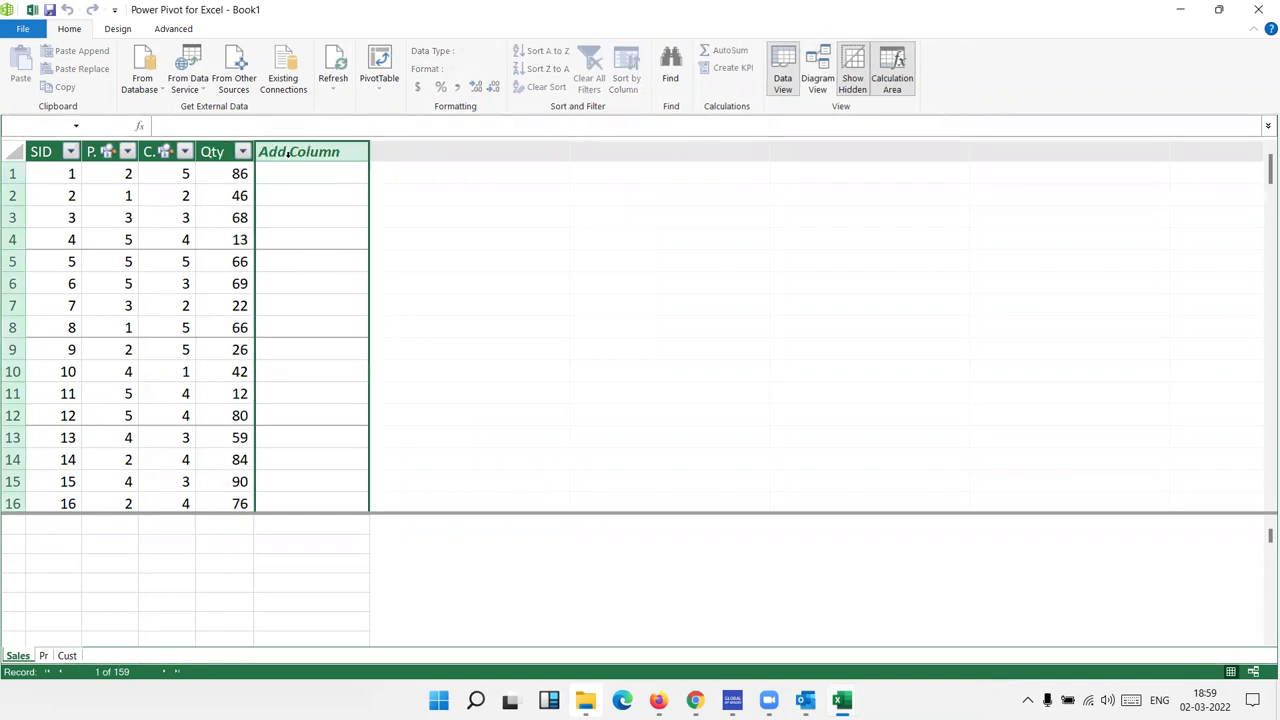
pyautogui.doubleClick(290, 151)
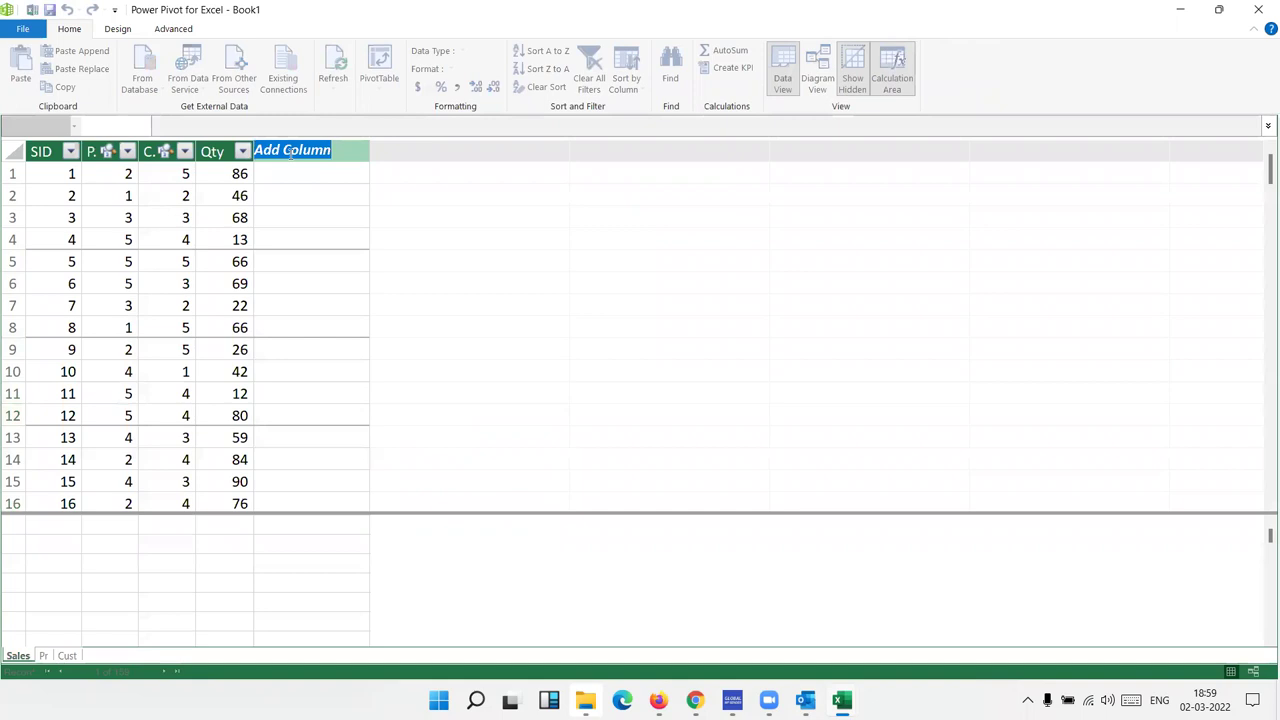
pyautogui.write('MRP')
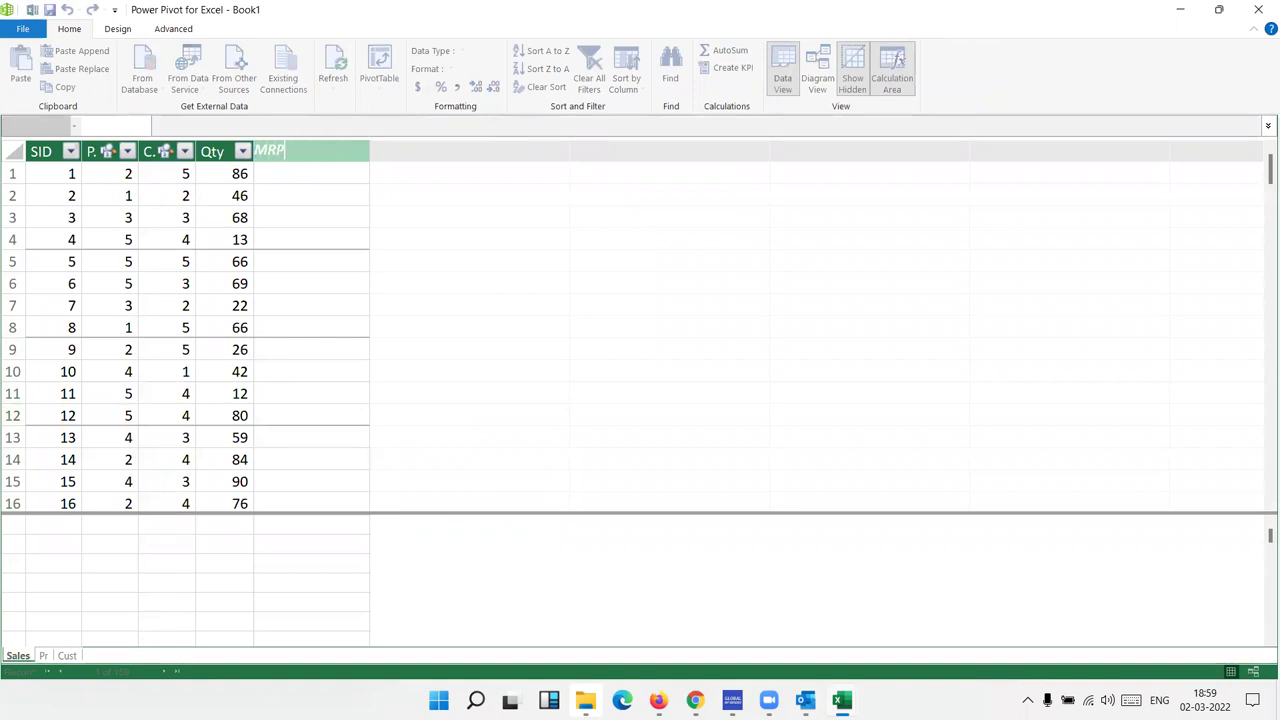
pyautogui.press('Return')
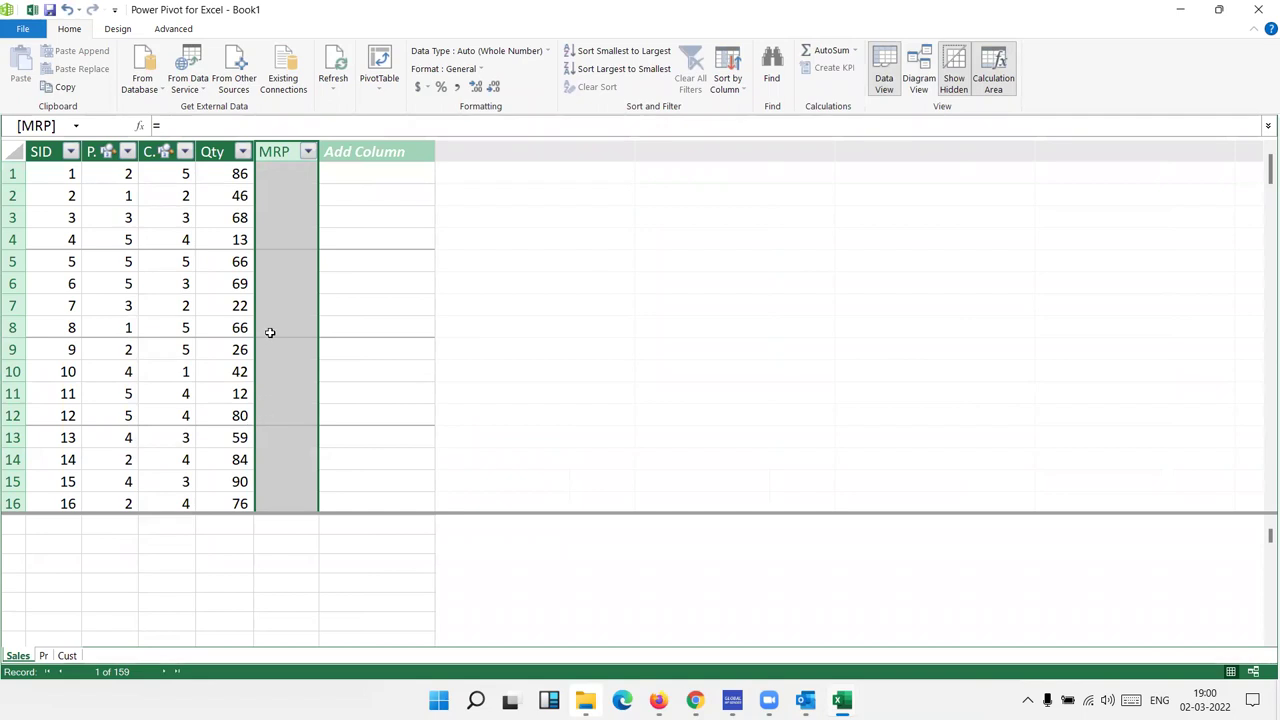
# Step: Fill the MRP column with the formula =RELATED(Pr[MRP])
pyautogui.click(282, 180)
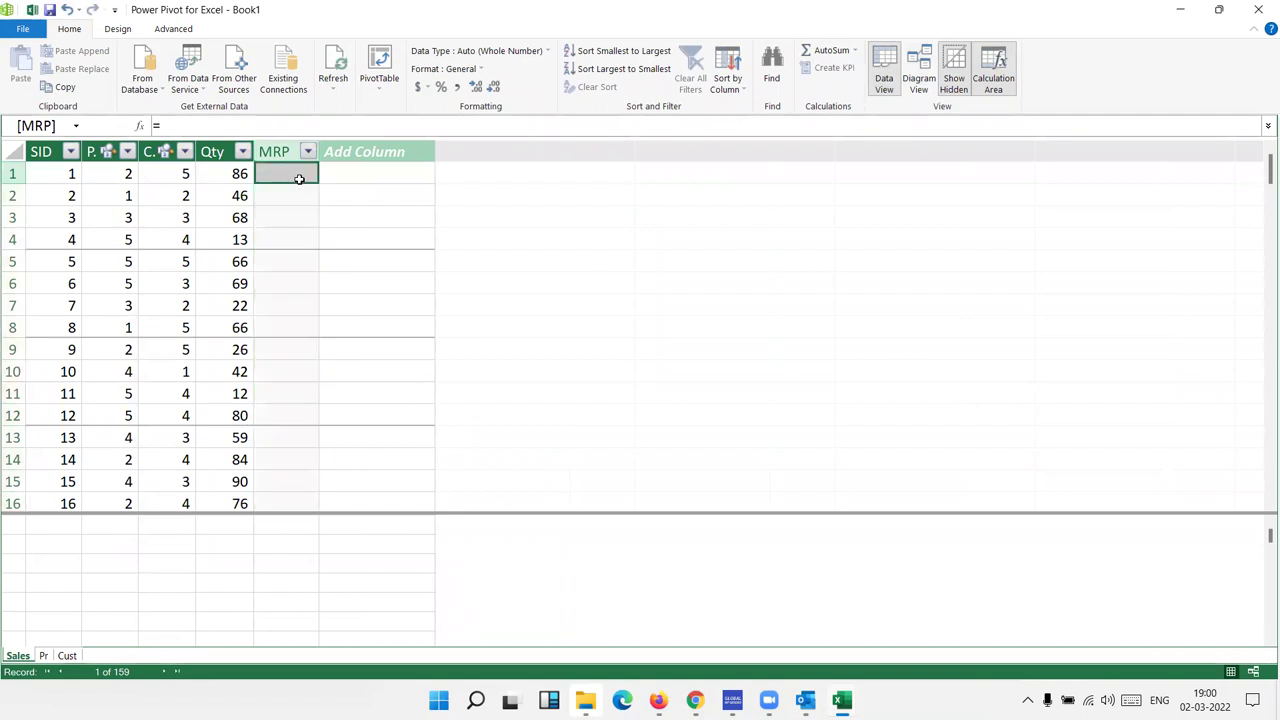
pyautogui.write('re')
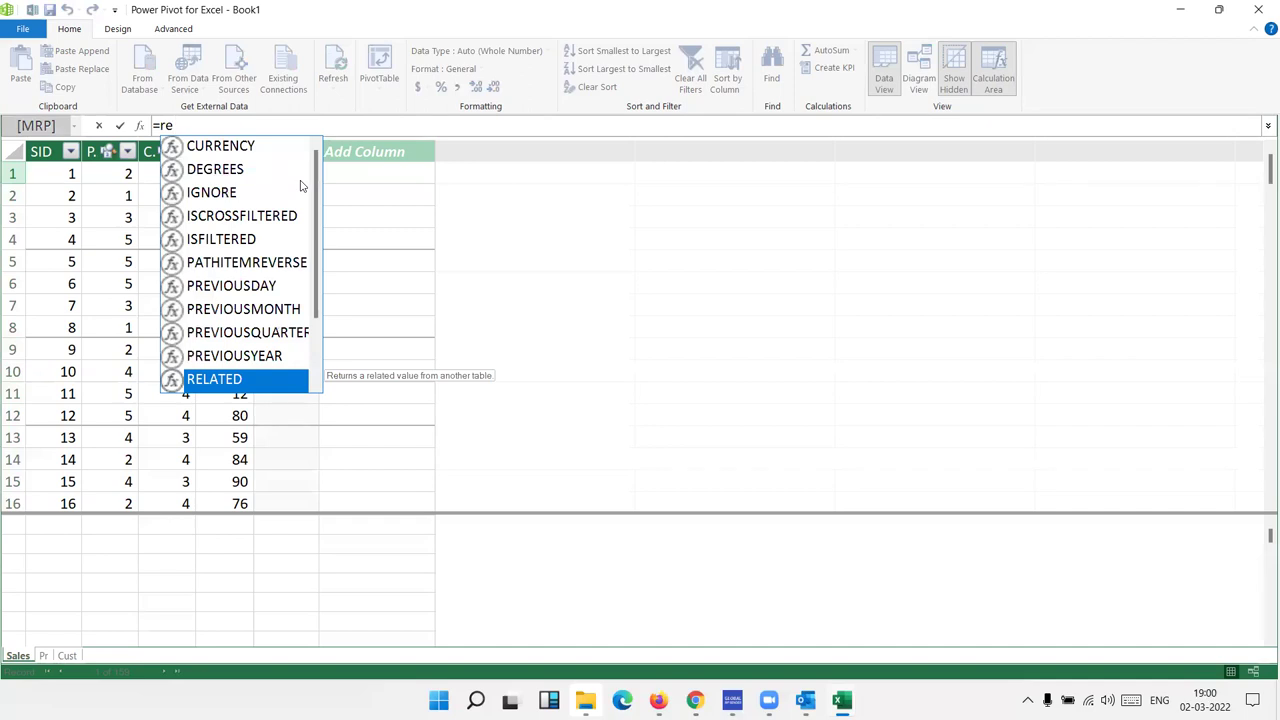
pyautogui.press('Tab')
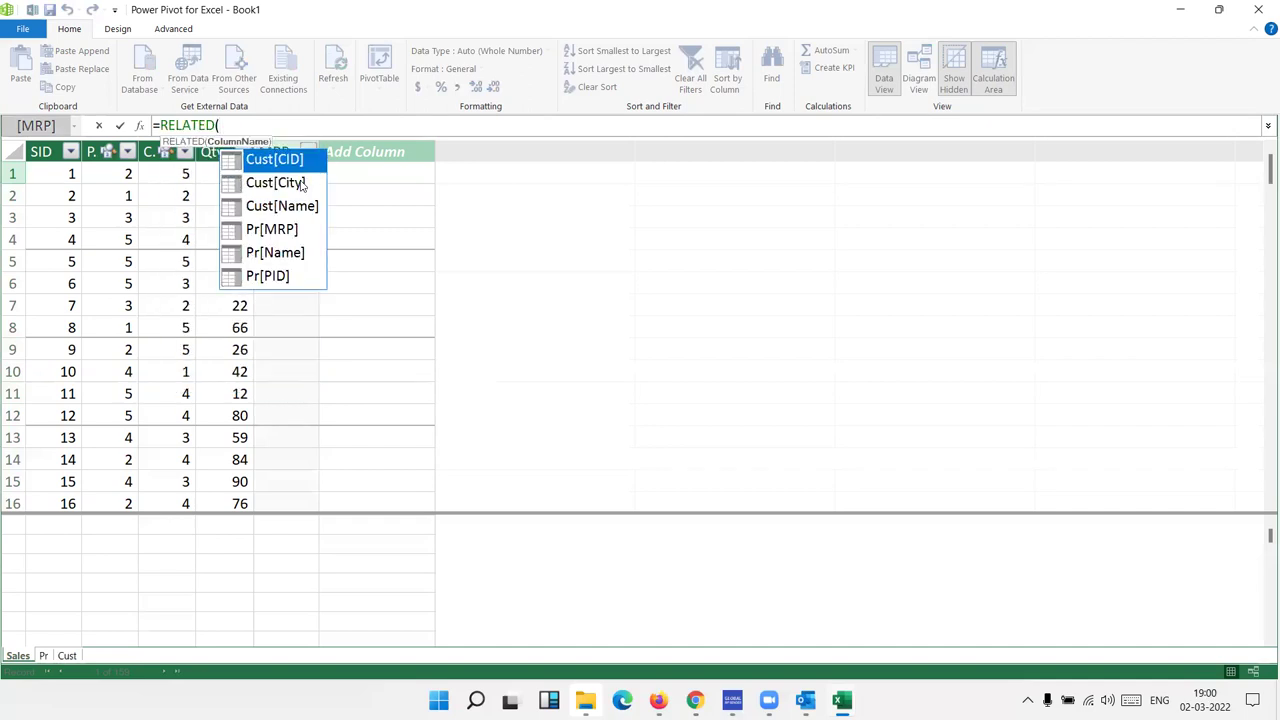
pyautogui.press('Down')
pyautogui.press('Down')
pyautogui.press('Down')
pyautogui.press('Down')
pyautogui.press('Up')
pyautogui.press('Down')
pyautogui.press('Up')
pyautogui.press('Up')
pyautogui.press('Up')
pyautogui.press('Down')
pyautogui.press('Down')
pyautogui.press('Tab')
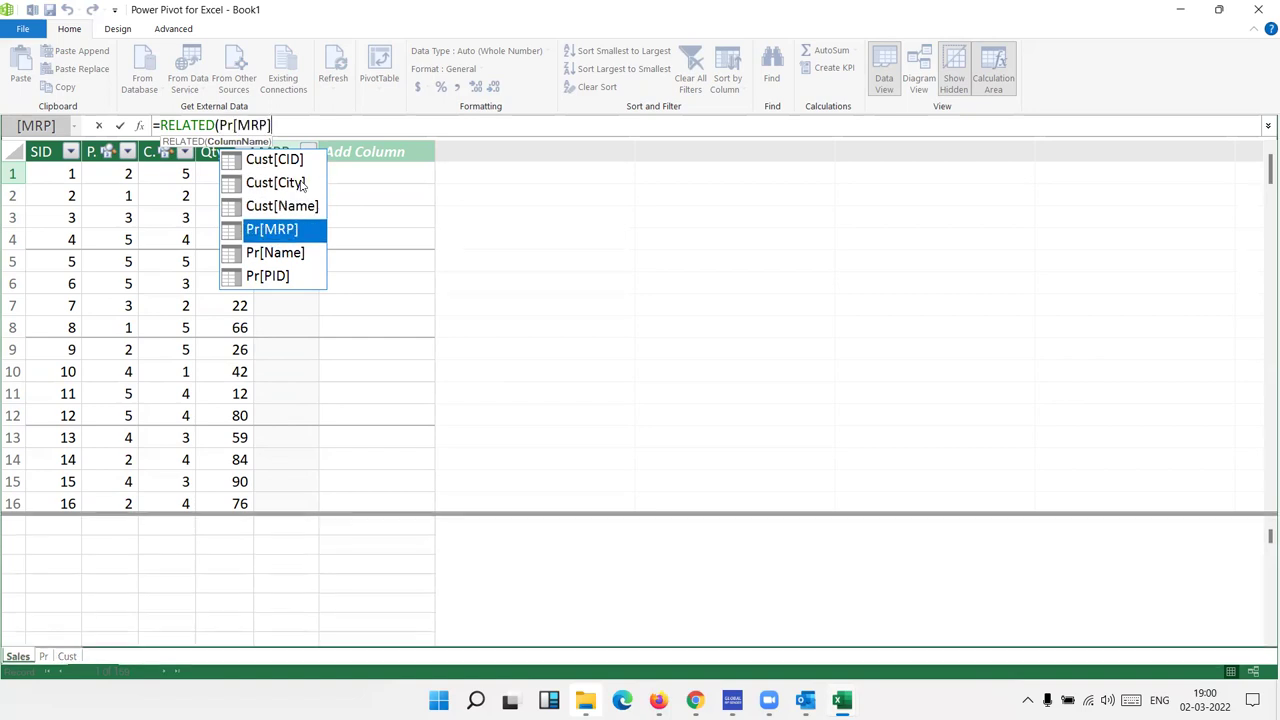
pyautogui.write('))')
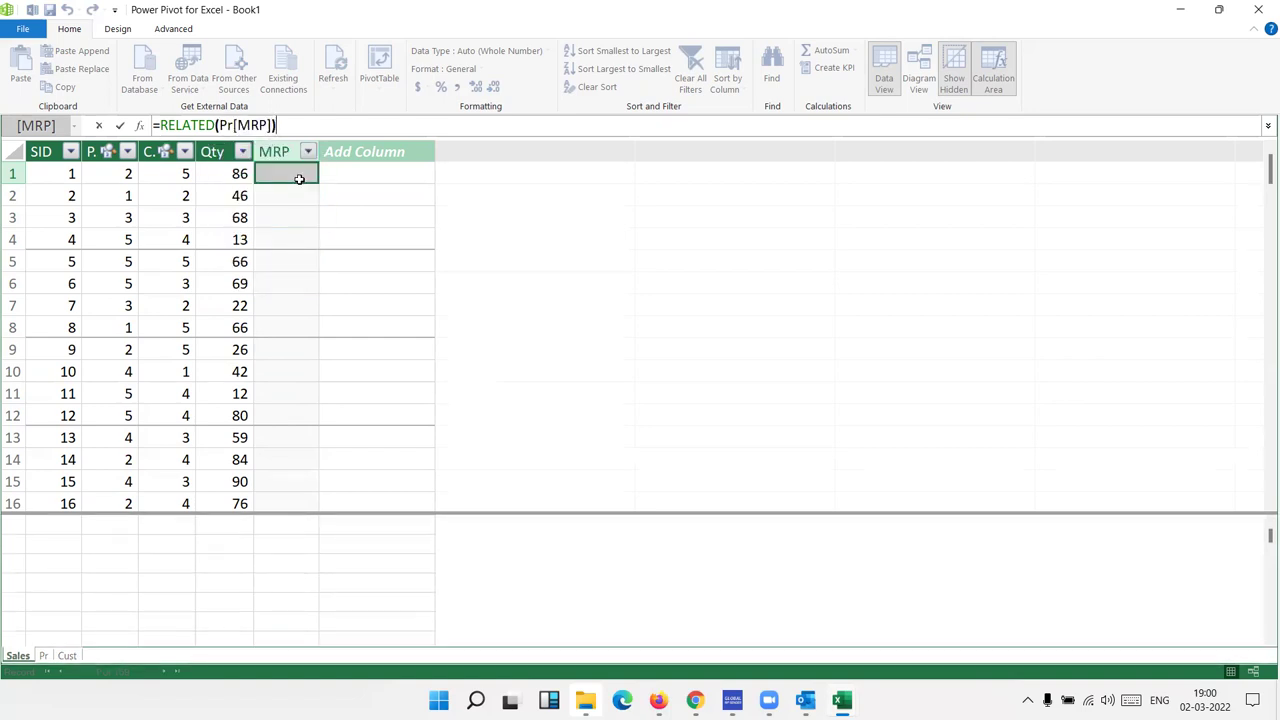
pyautogui.press('Return')
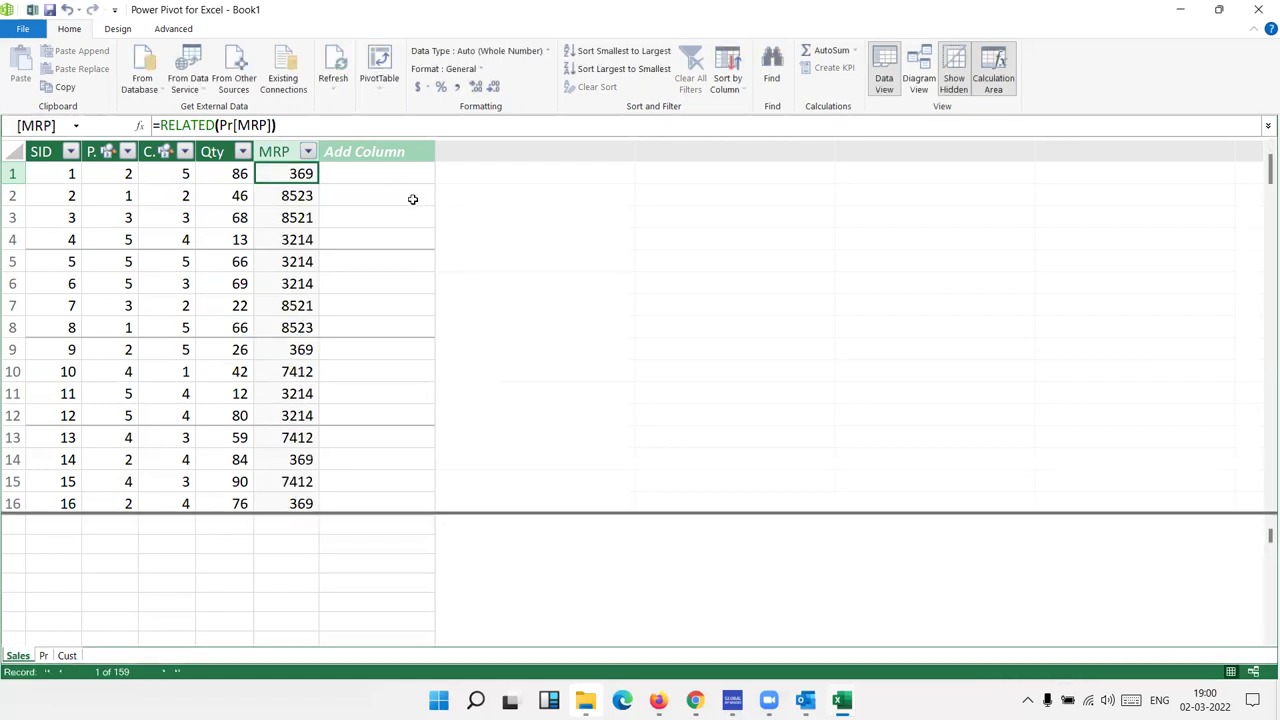
# Step: Add a new column after MRP named Amt
pyautogui.click(406, 150)
pyautogui.doubleClick(406, 150)
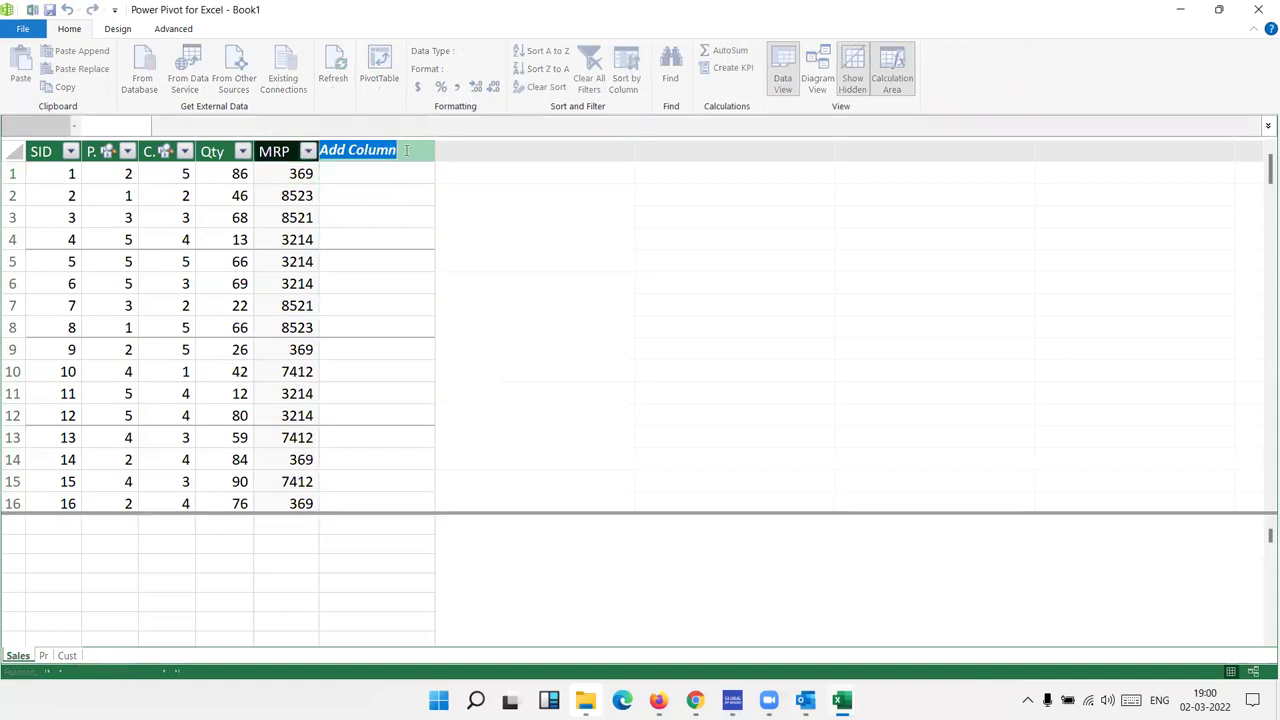
pyautogui.write('Am')
pyautogui.press('Return')
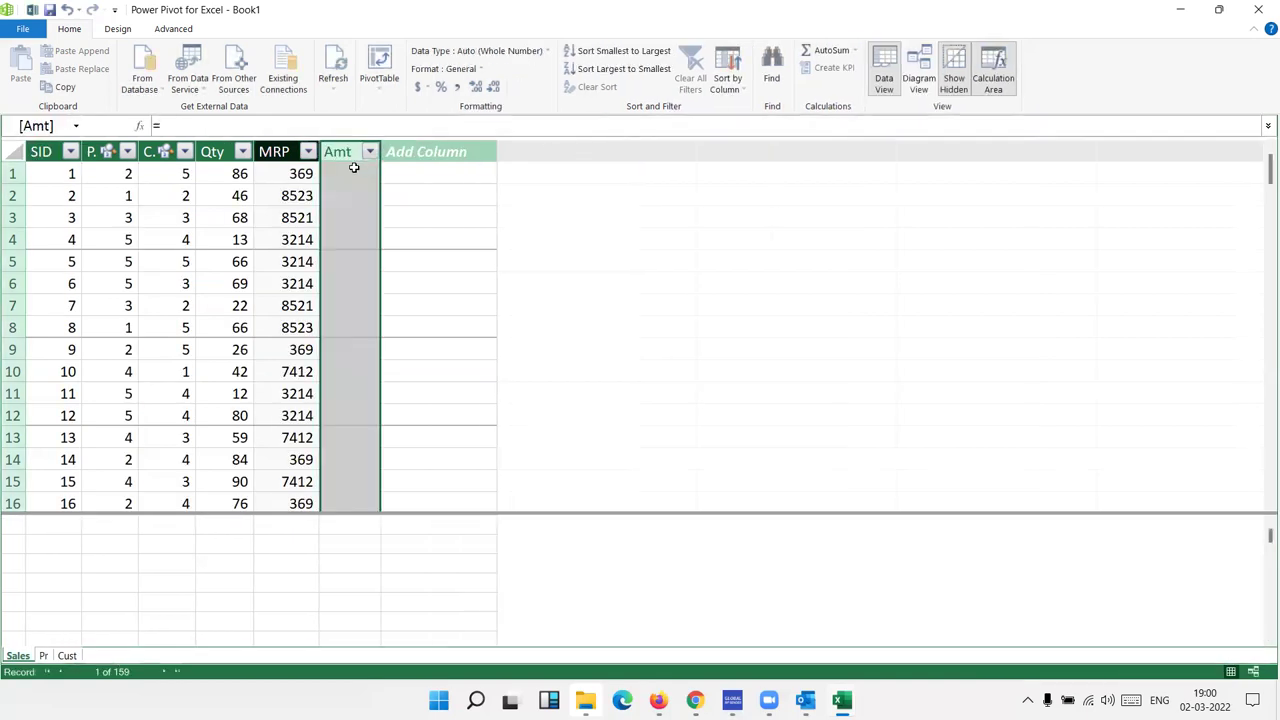
# Step: Calculate Amt as =[Qty]*[MRP], giving 31734 in the first row
pyautogui.click(352, 171)
pyautogui.write('=re')
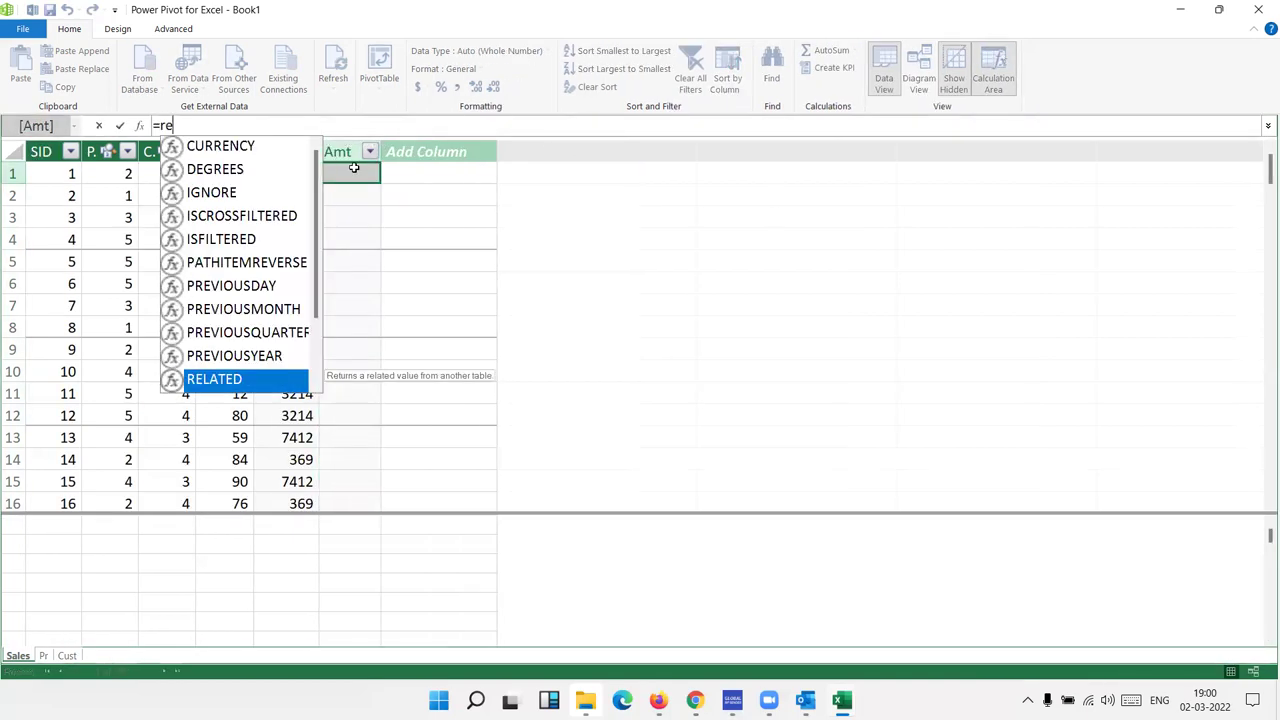
pyautogui.press('Tab')
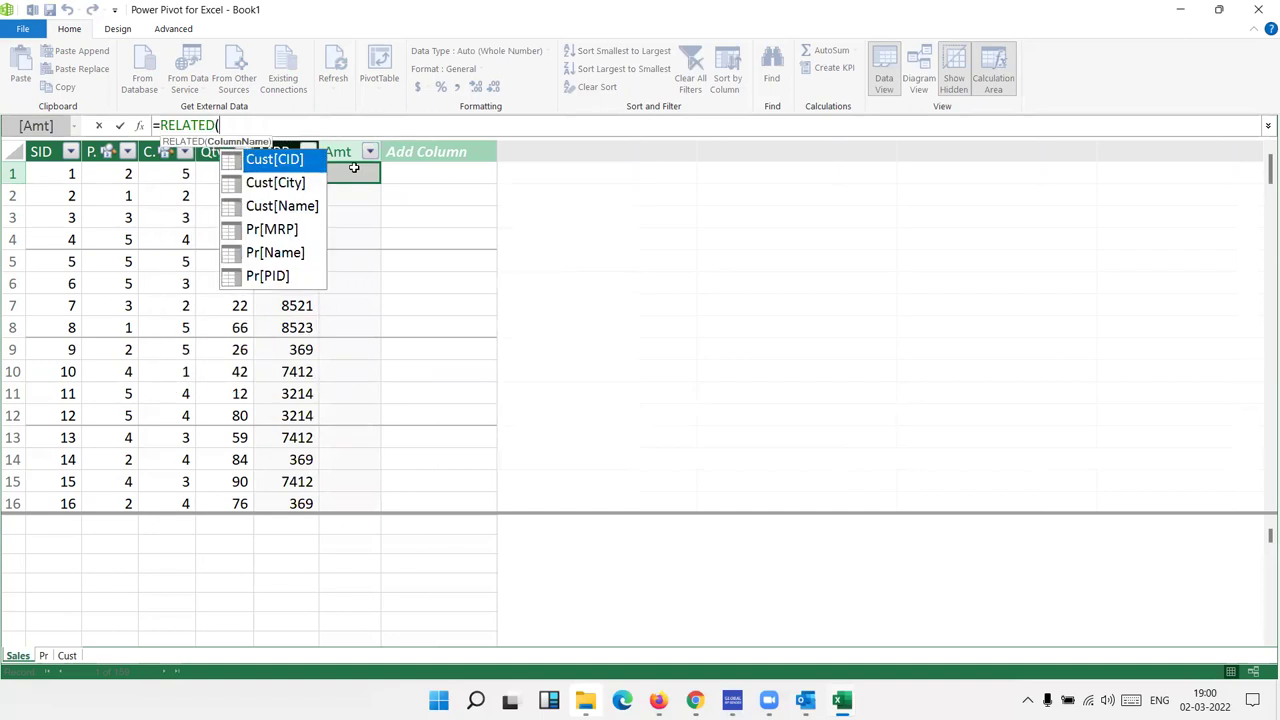
pyautogui.press('Down')
pyautogui.press('Down')
pyautogui.press('Down')
pyautogui.press('Up')
pyautogui.press('Up')
pyautogui.press('Down')
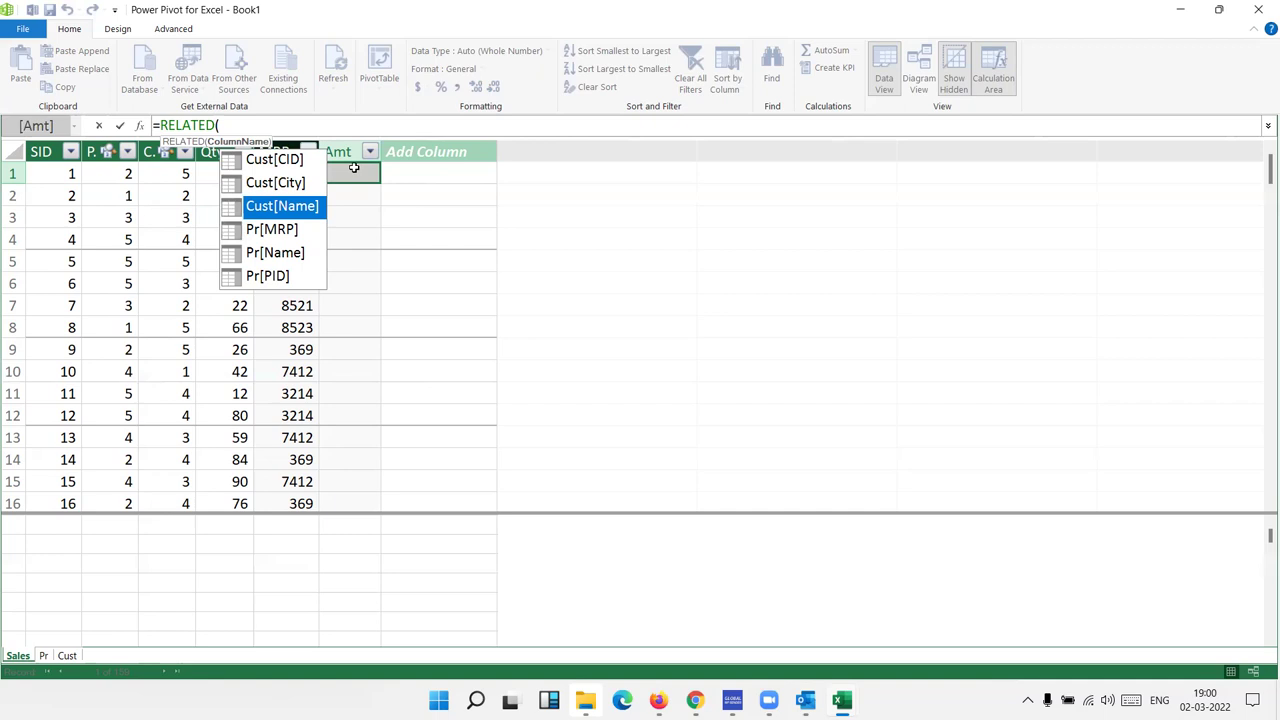
pyautogui.press('BackSpace')
pyautogui.press('BackSpace')
pyautogui.press('BackSpace')
pyautogui.press('BackSpace')
pyautogui.press('BackSpace')
pyautogui.press('BackSpace')
pyautogui.press('BackSpace')
pyautogui.write('[Qty]')
pyautogui.write('-')
pyautogui.press('BackSpace')
pyautogui.write('*mrp')
pyautogui.press('Tab')
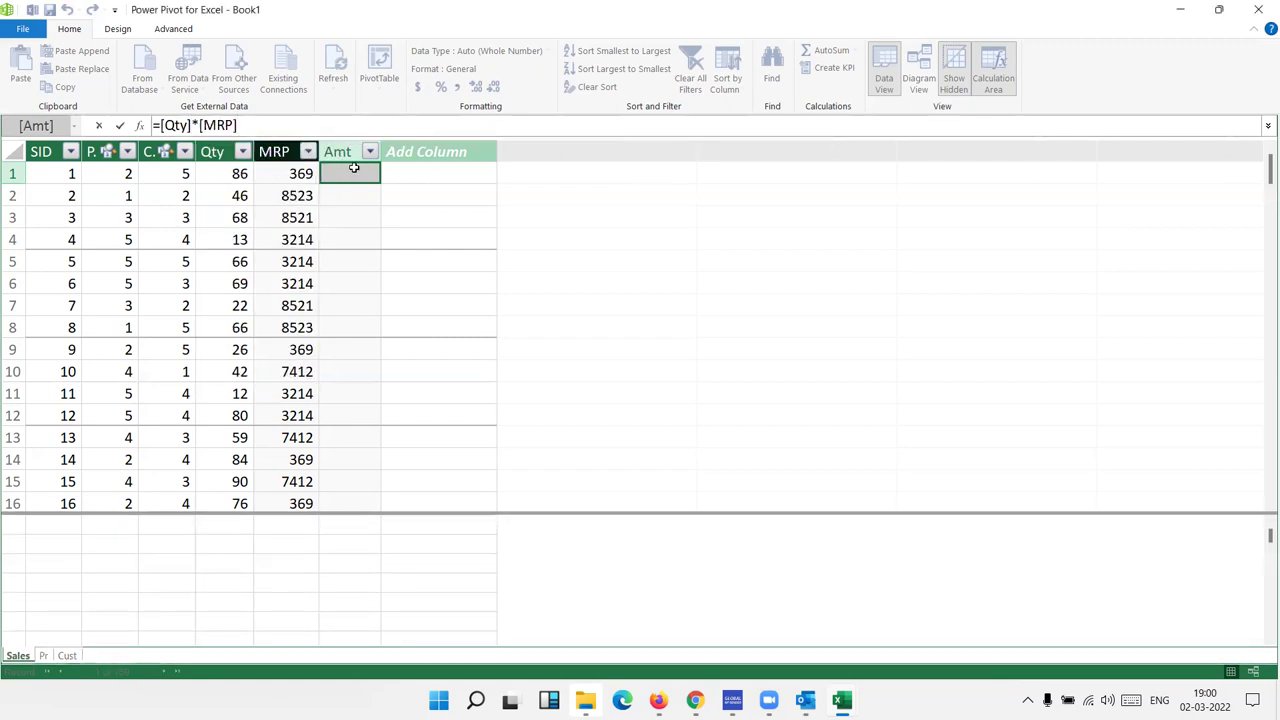
pyautogui.press('Return')
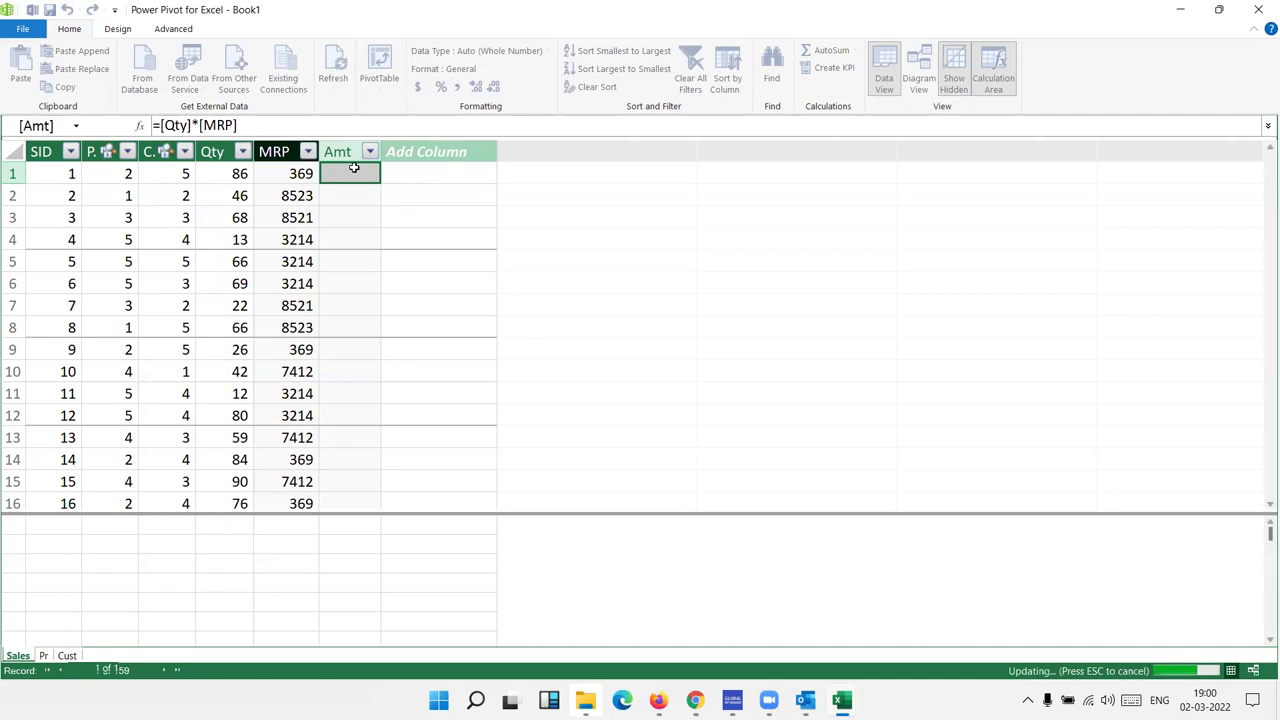
pyautogui.click(413, 152)
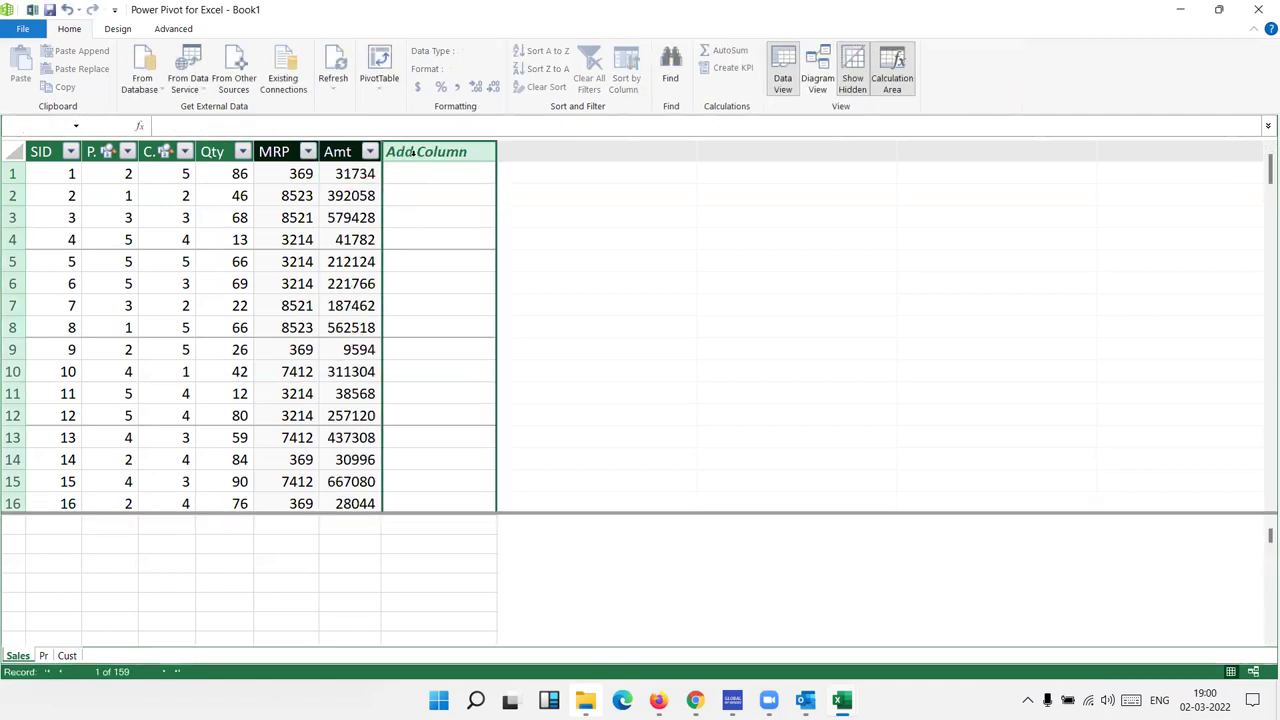
# Step: Name the next new column GST
pyautogui.doubleClick(413, 152)
pyautogui.write('GST')
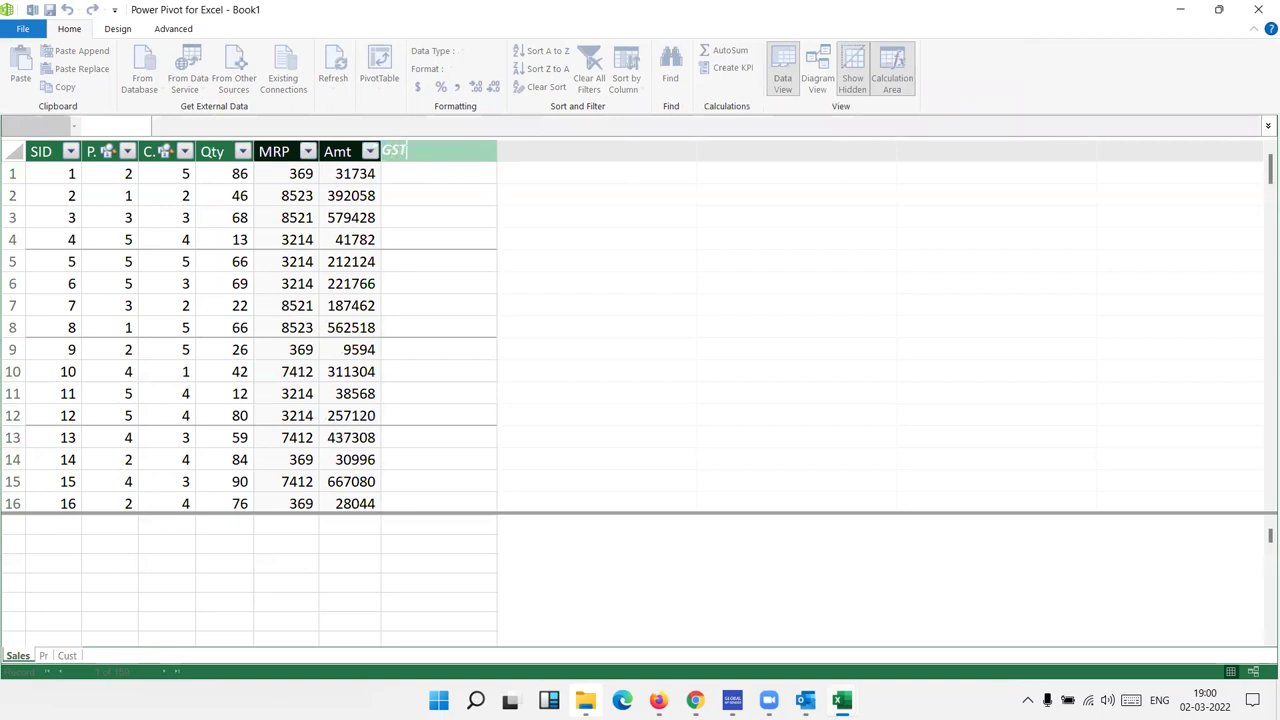
pyautogui.press('Return')
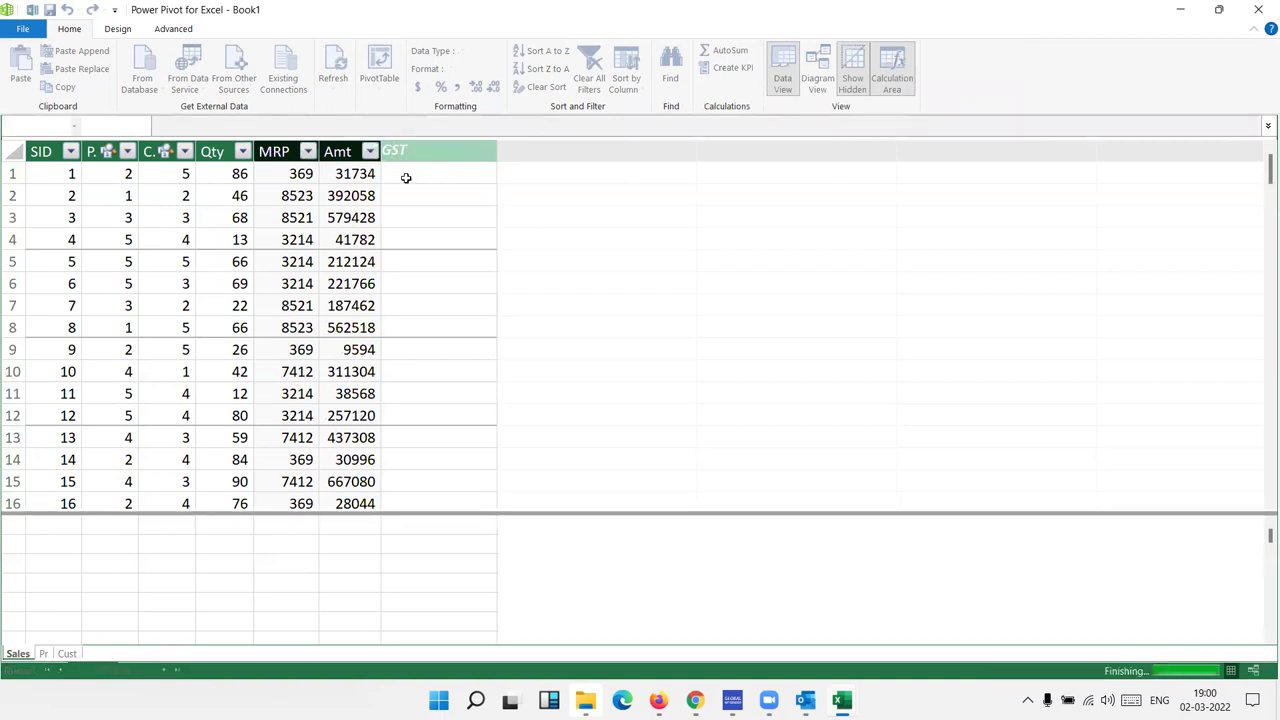
# Step: Try a GST formula multiplying [Amt] by 18%, working through the syntax errors
pyautogui.click(406, 177)
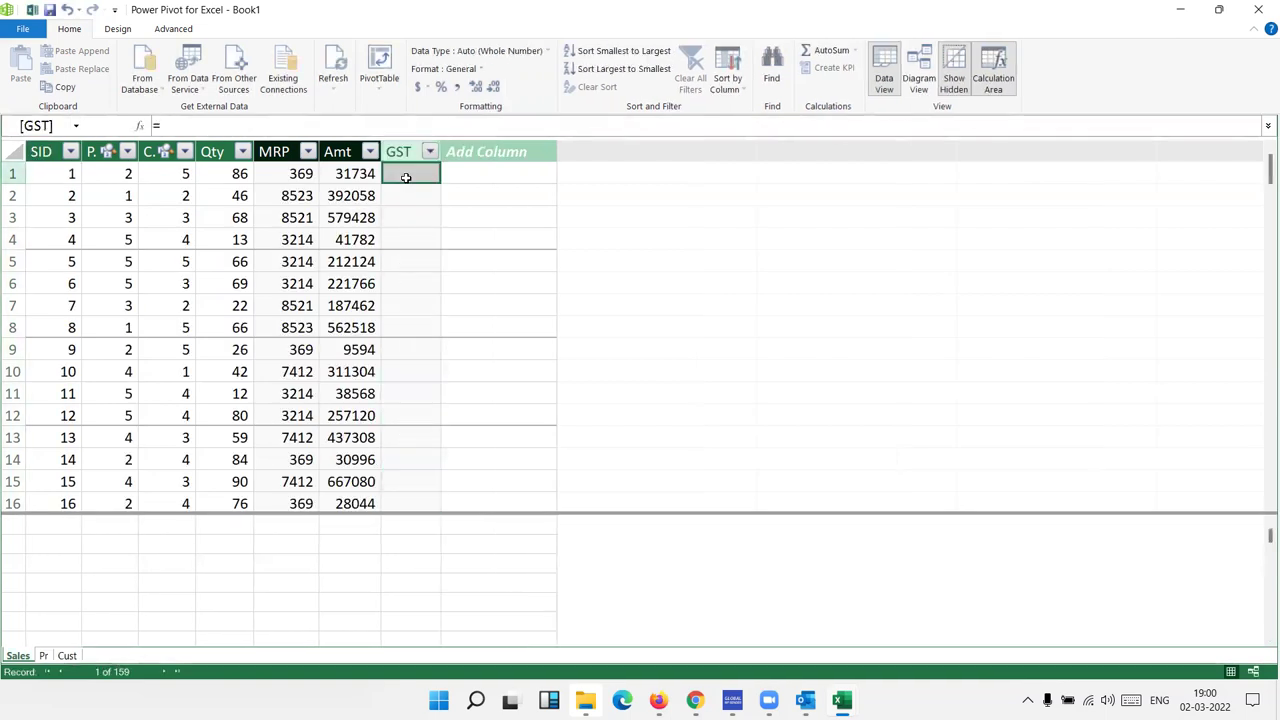
pyautogui.write('=G')
pyautogui.press('BackSpace')
pyautogui.press('BackSpace')
pyautogui.write('amt')
pyautogui.press('BackSpace')
pyautogui.press('BackSpace')
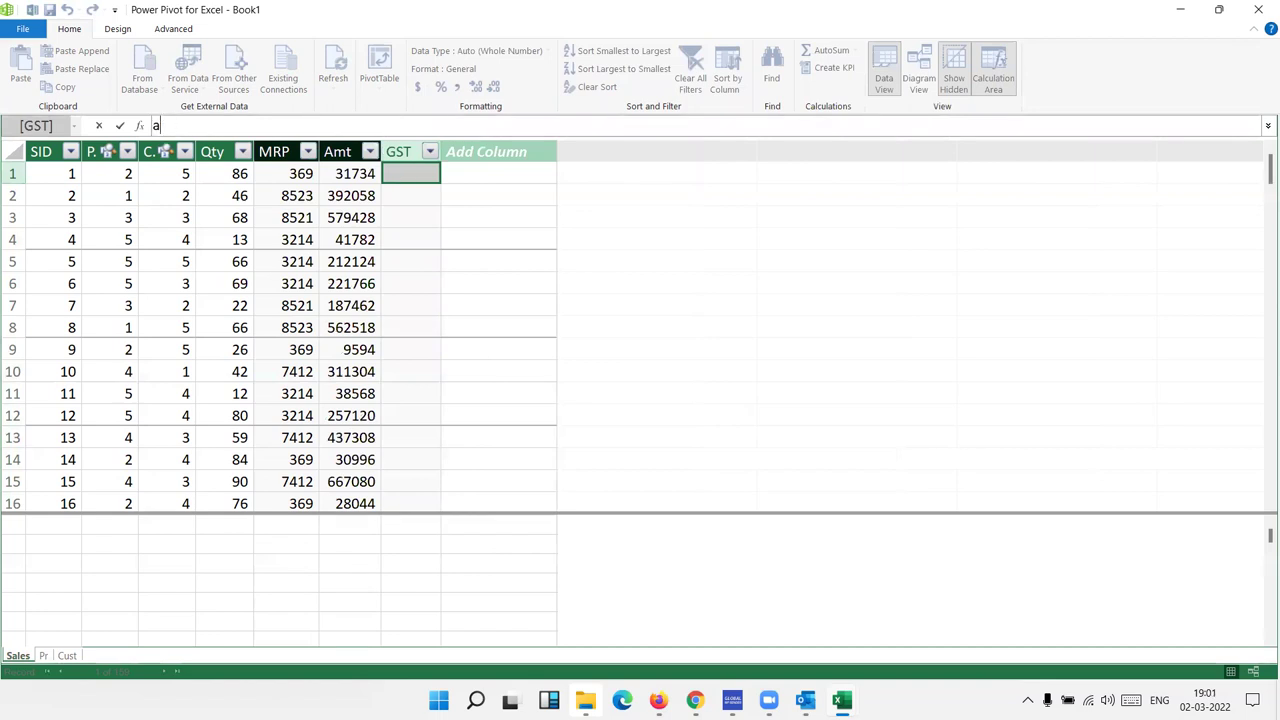
pyautogui.write('=[amt')
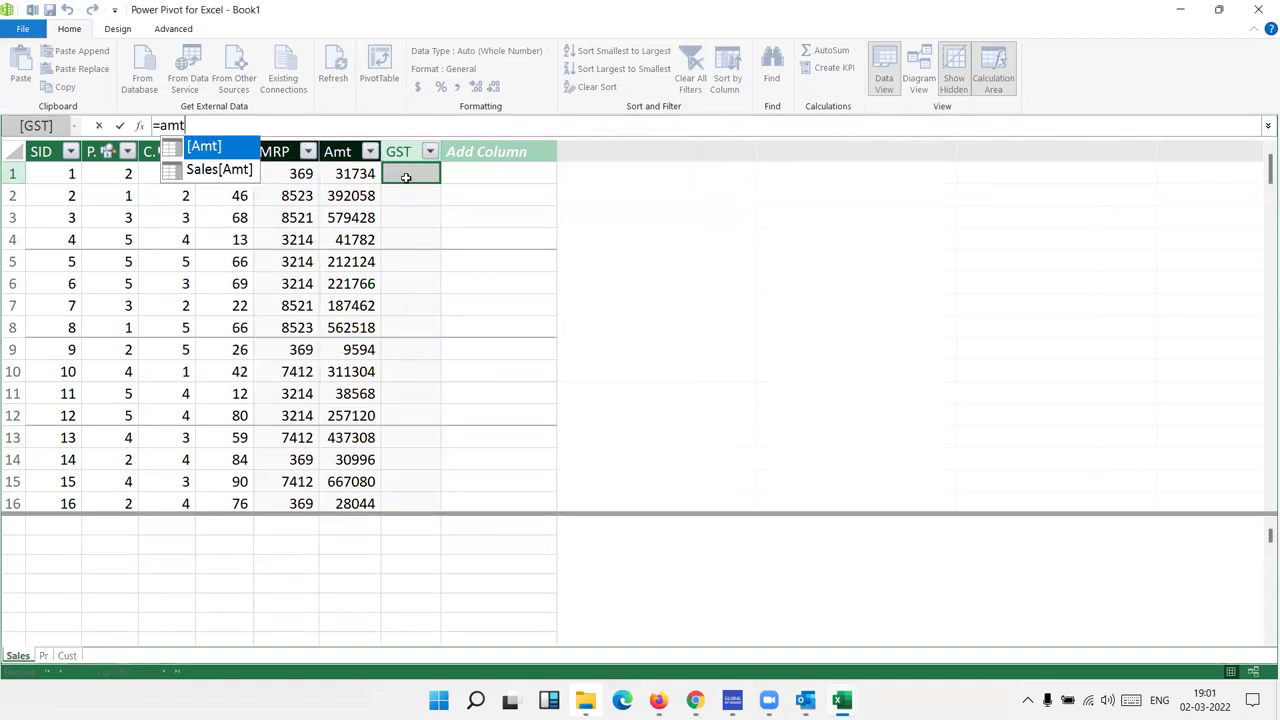
pyautogui.press('Tab')
pyautogui.write('-*')
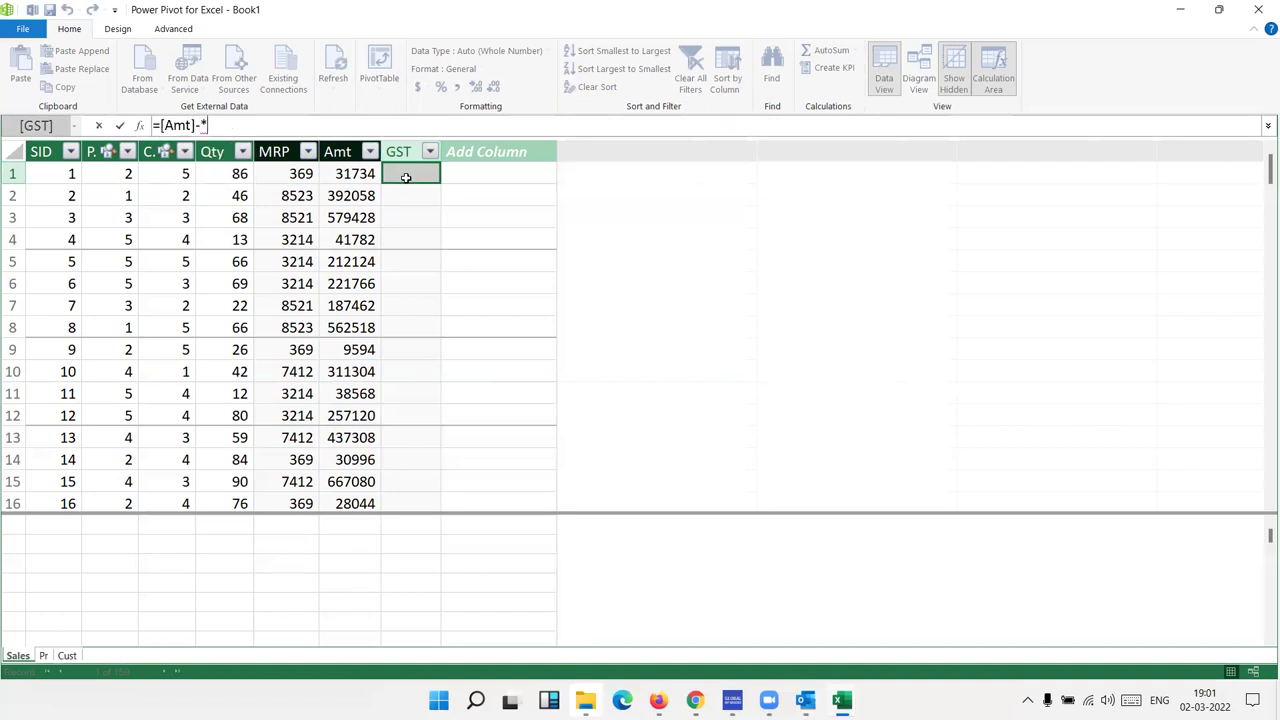
pyautogui.write('18%')
pyautogui.press('Return')
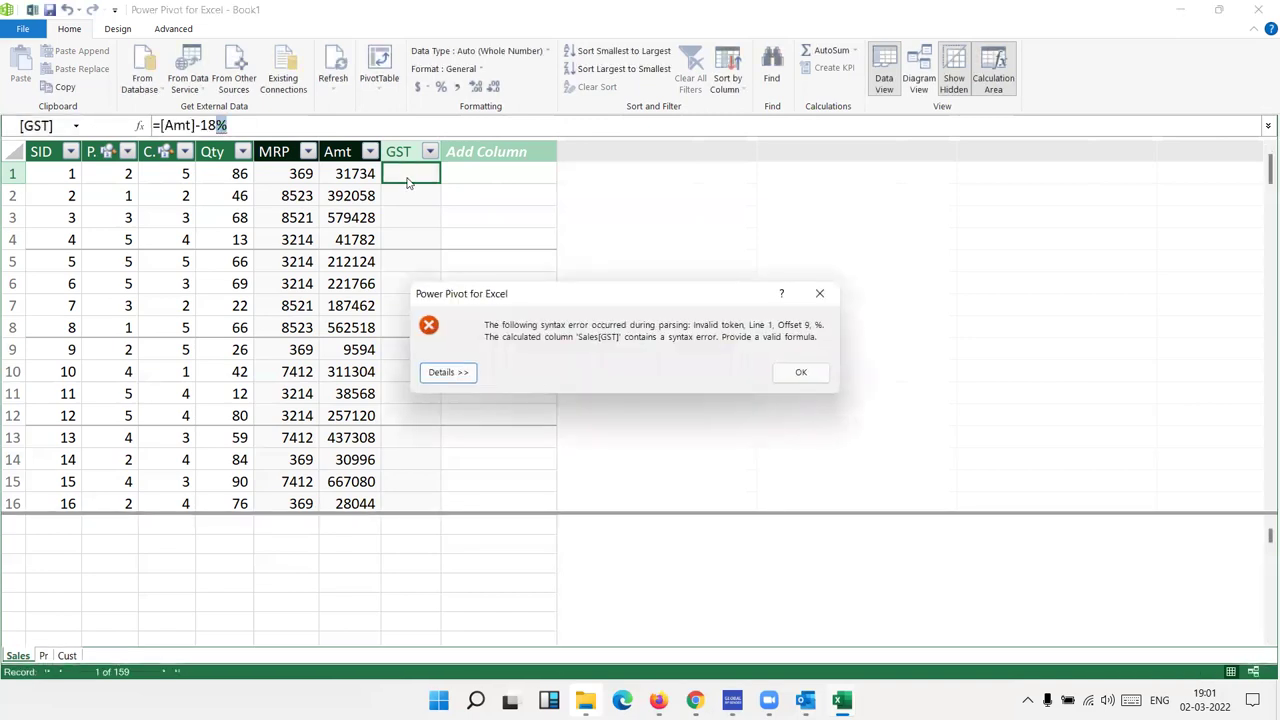
pyautogui.press('Return')
pyautogui.press('Left')
pyautogui.press('Left')
pyautogui.press('Left')
pyautogui.press('BackSpace')
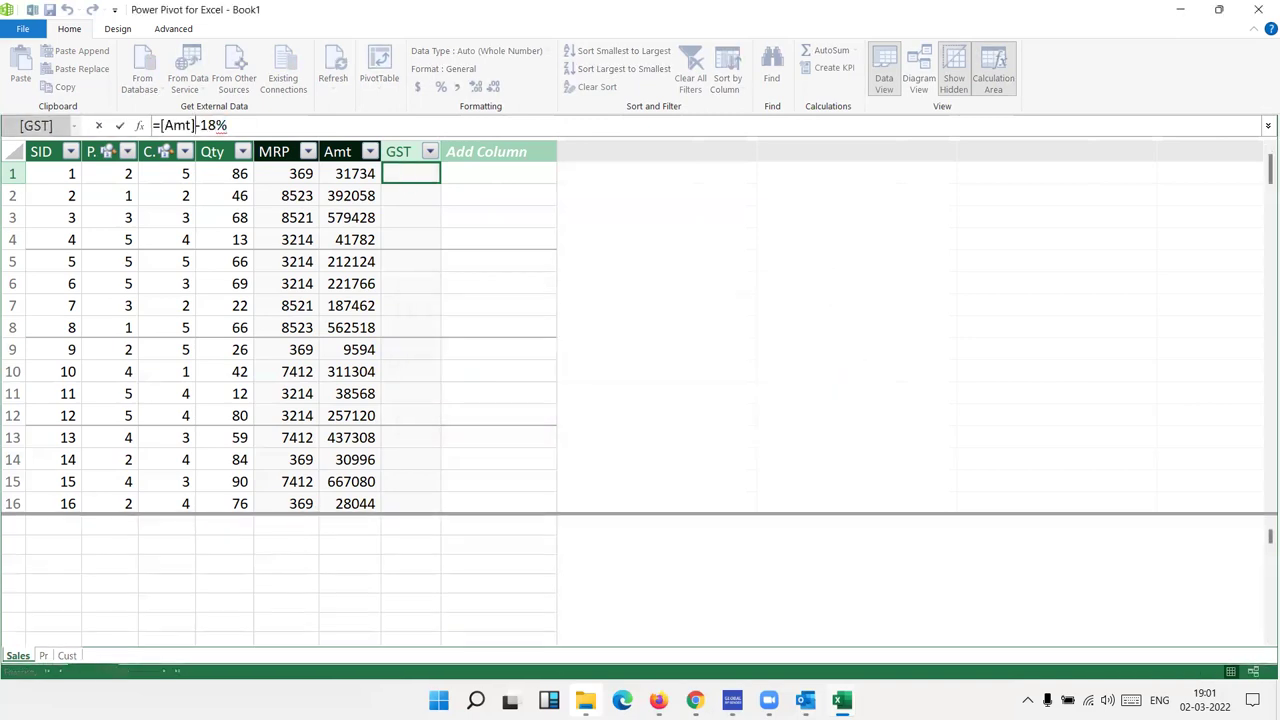
pyautogui.write('*')
pyautogui.press('Return')
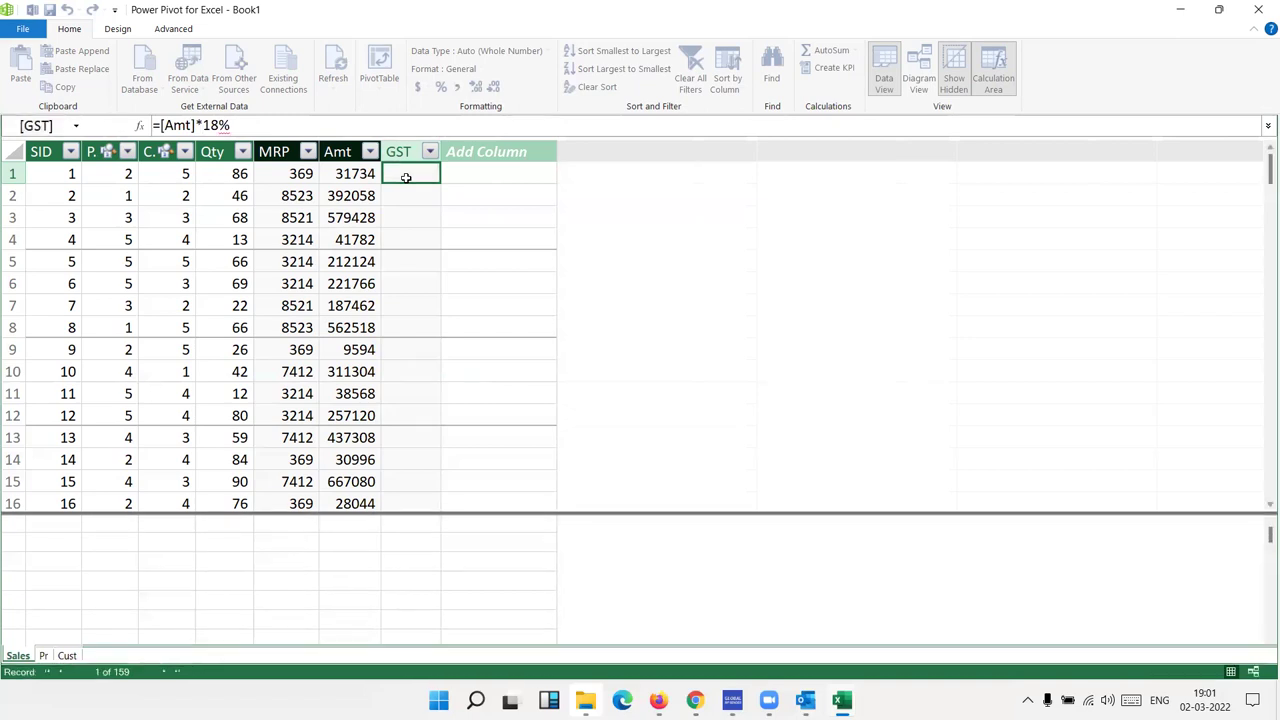
pyautogui.press('Return')
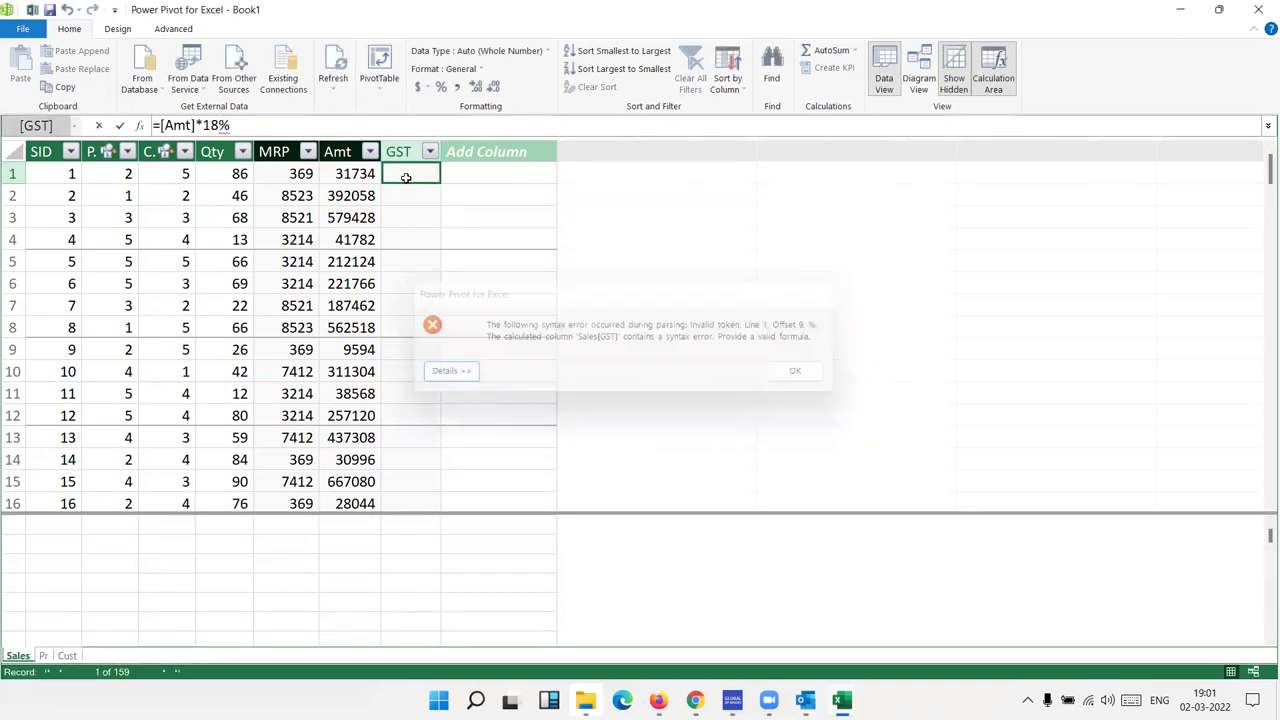
# Step: Change the GST formula to =[Amt]*0.18 and widen the column to show values like 5712.12
pyautogui.press('BackSpace')
pyautogui.press('BackSpace')
pyautogui.press('BackSpace')
pyautogui.write('0.')
pyautogui.press('Return')
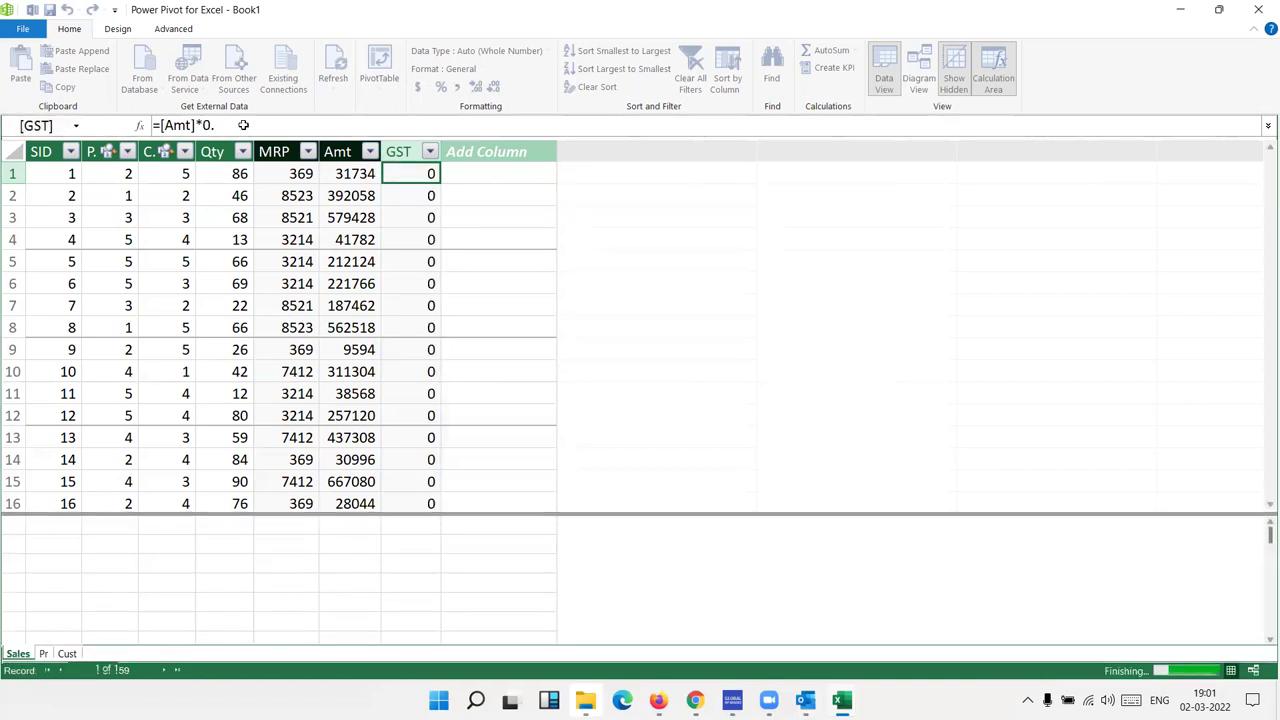
pyautogui.click(240, 125)
pyautogui.write('18')
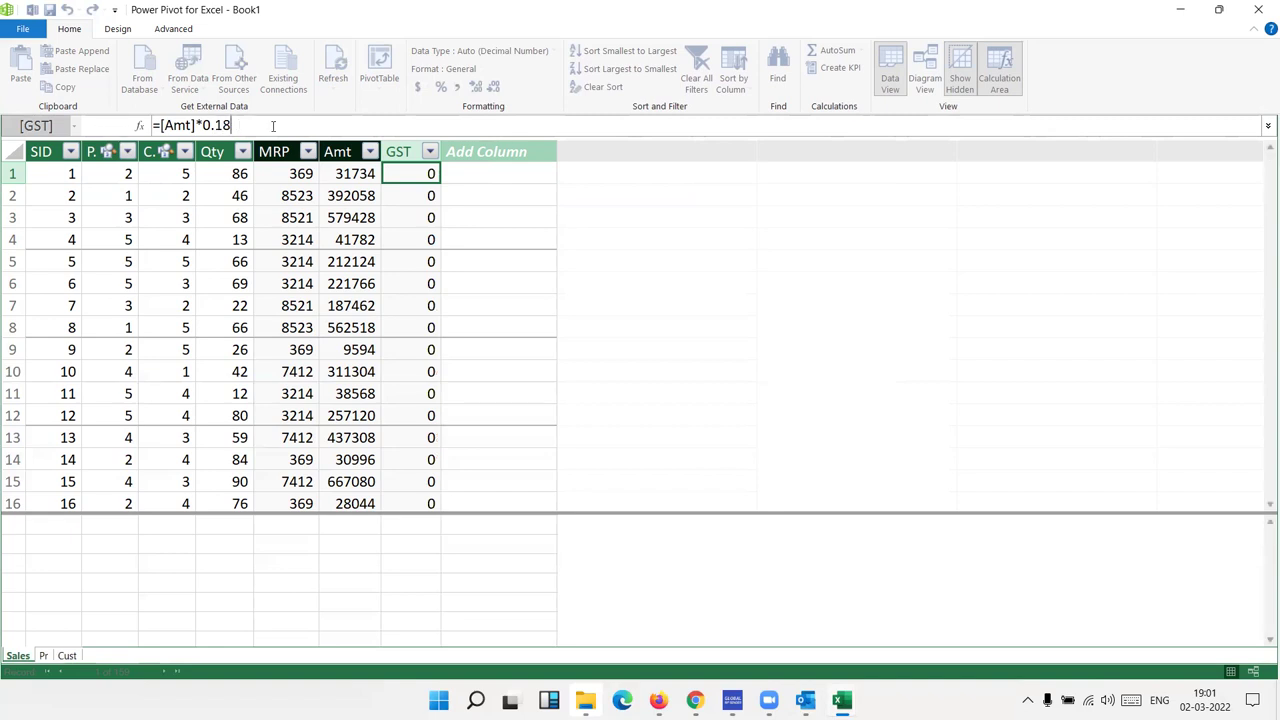
pyautogui.press('Return')
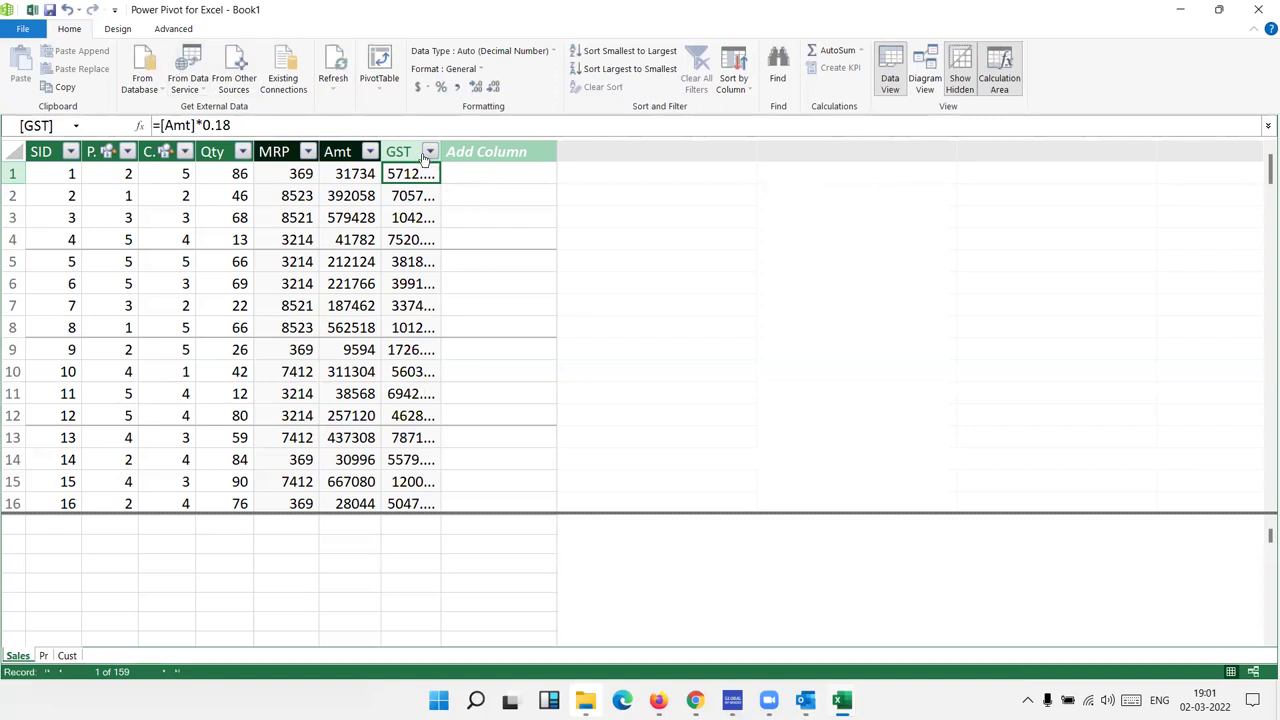
pyautogui.moveTo(440, 154); pyautogui.dragTo(458, 154)
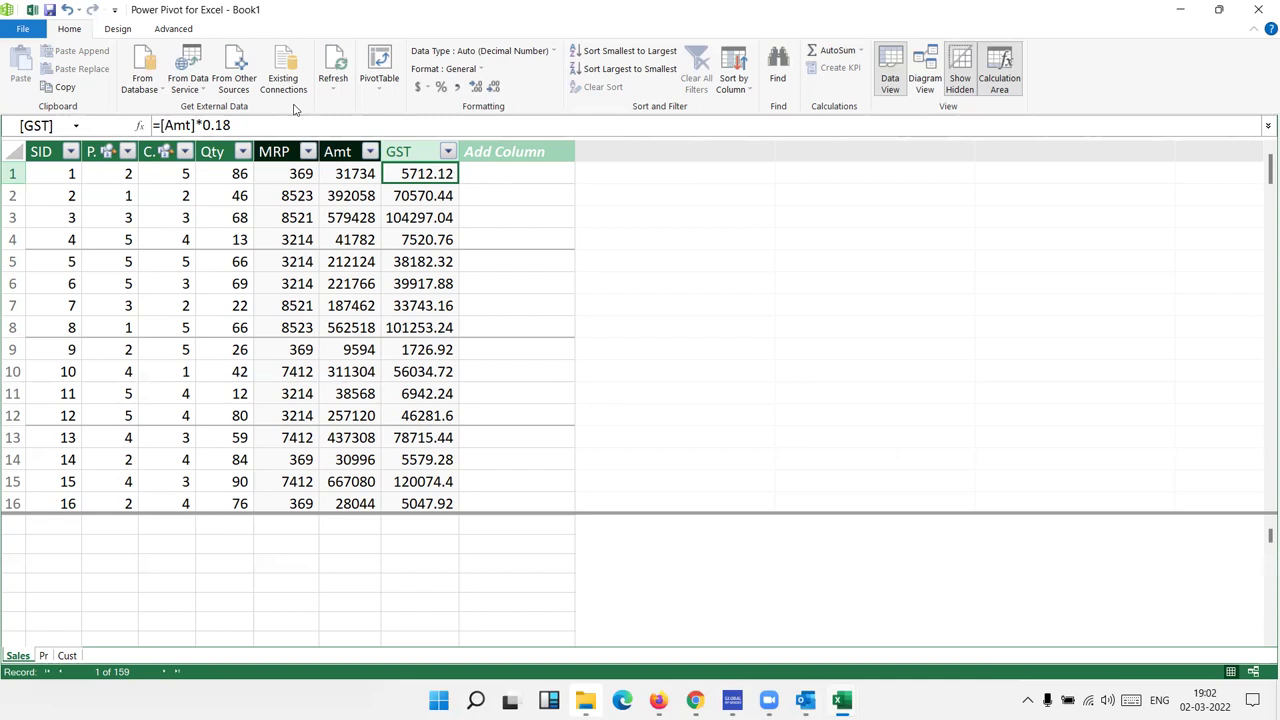
pyautogui.click(950, 88)
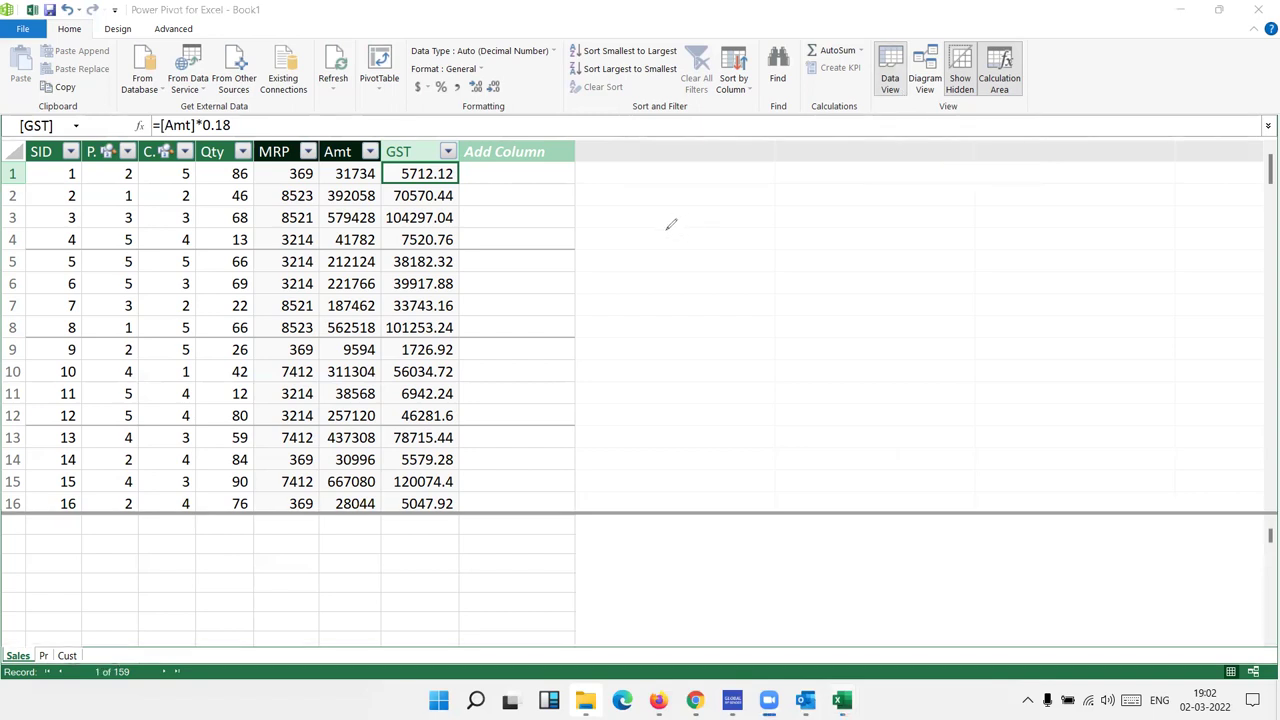
pyautogui.moveTo(651, 203); pyautogui.dragTo(634, 313)
pyautogui.moveTo(705, 220)
pyautogui.mouseDown()
pyautogui.moveTo(818, 216)
pyautogui.moveTo(775, 228)
pyautogui.moveTo(923, 275)
pyautogui.mouseUp()
pyautogui.click(834, 203)
pyautogui.moveTo(886, 205); pyautogui.dragTo(879, 282)
pyautogui.moveTo(941, 207); pyautogui.dragTo(997, 180)
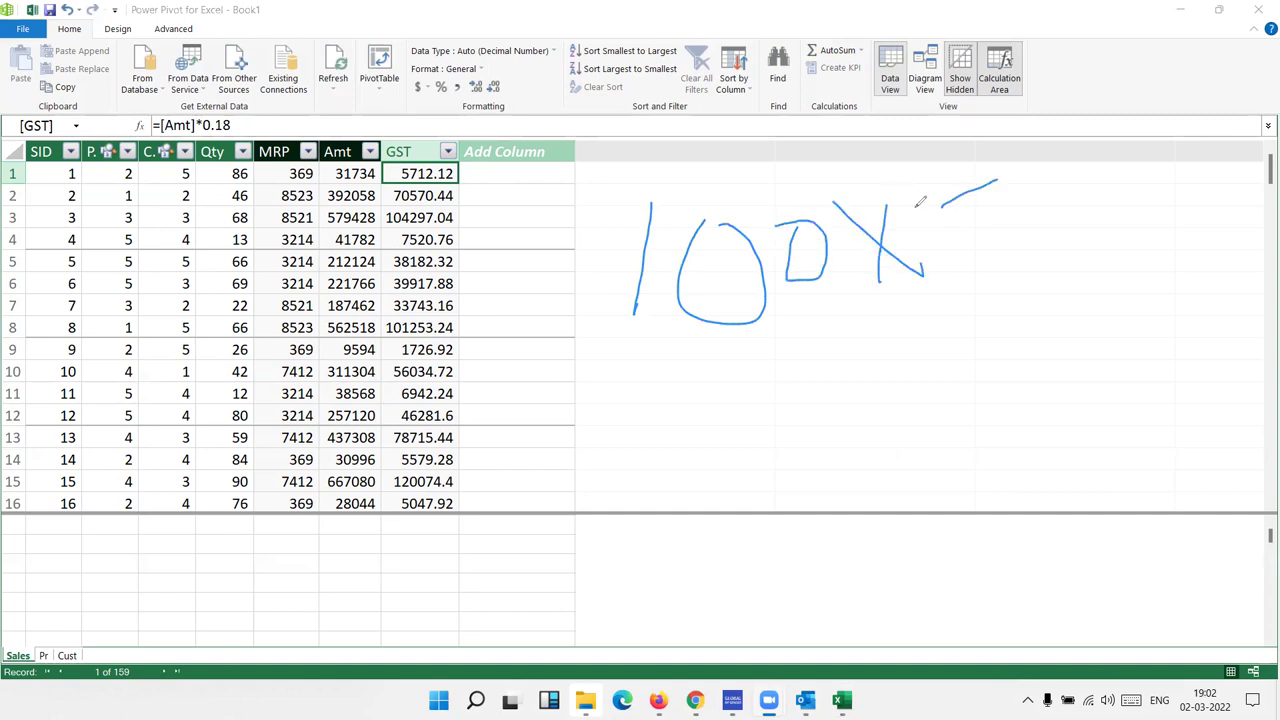
pyautogui.moveTo(923, 203)
pyautogui.mouseDown()
pyautogui.moveTo(955, 270)
pyautogui.moveTo(1008, 215)
pyautogui.moveTo(988, 247)
pyautogui.mouseUp()
pyautogui.moveTo(1068, 185)
pyautogui.mouseDown()
pyautogui.moveTo(1064, 255)
pyautogui.moveTo(1094, 236)
pyautogui.mouseUp()
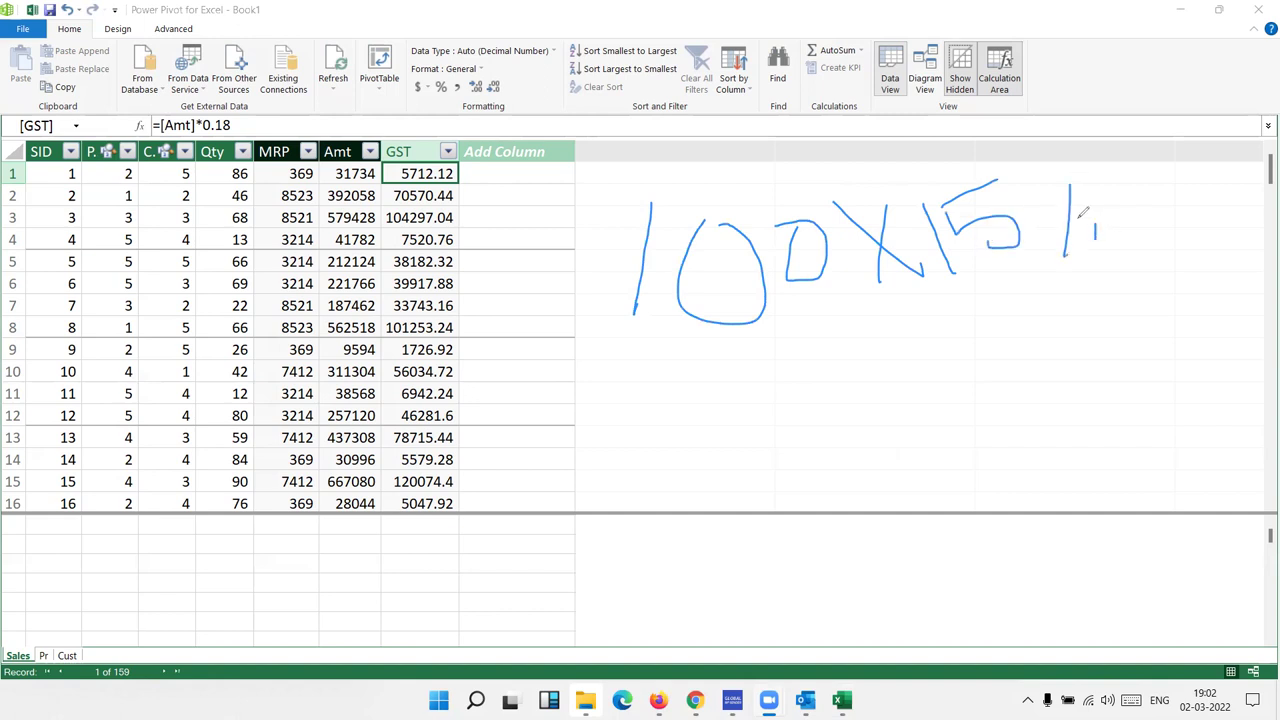
pyautogui.moveTo(1052, 196); pyautogui.dragTo(1048, 200)
pyautogui.moveTo(700, 402); pyautogui.dragTo(700, 468)
pyautogui.moveTo(745, 406); pyautogui.dragTo(886, 450)
pyautogui.moveTo(868, 398); pyautogui.dragTo(860, 460)
pyautogui.moveTo(935, 396)
pyautogui.mouseDown()
pyautogui.moveTo(960, 421)
pyautogui.moveTo(998, 428)
pyautogui.mouseUp()
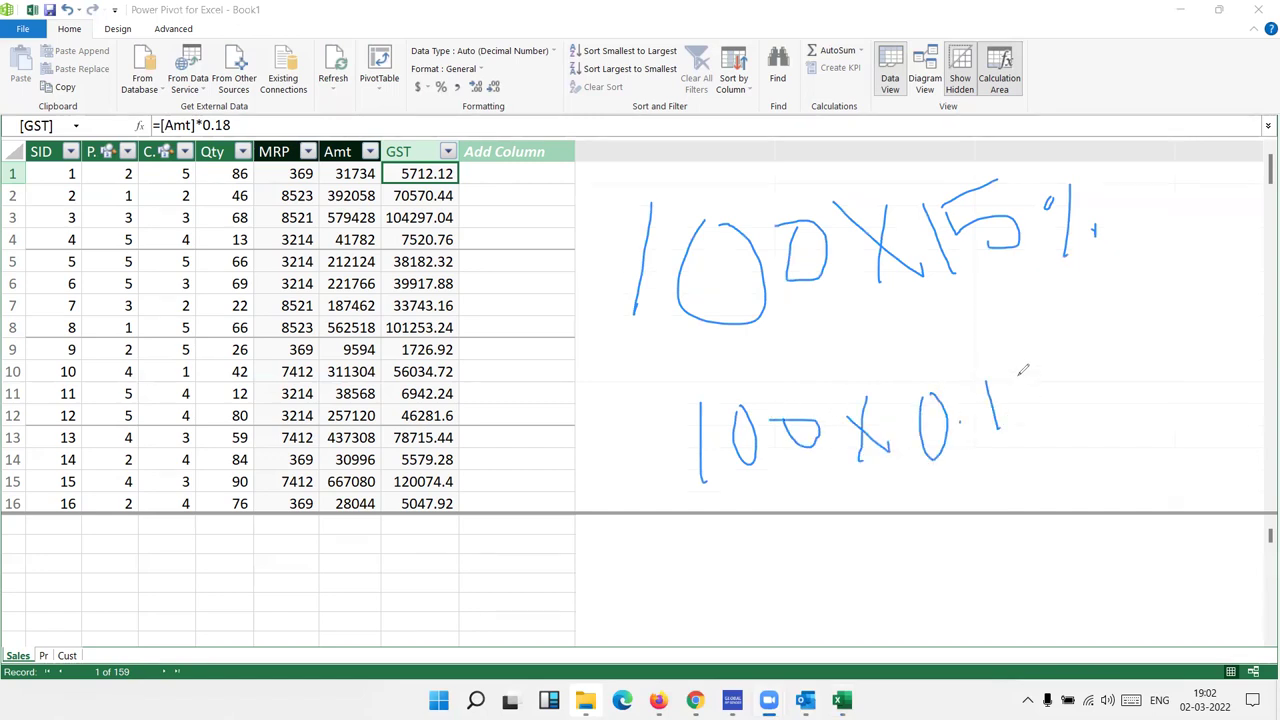
pyautogui.moveTo(1055, 353)
pyautogui.mouseDown()
pyautogui.moveTo(1020, 370)
pyautogui.moveTo(1024, 390)
pyautogui.moveTo(1066, 402)
pyautogui.moveTo(1036, 421)
pyautogui.mouseUp()
pyautogui.moveTo(663, 547)
pyautogui.mouseDown()
pyautogui.moveTo(661, 604)
pyautogui.moveTo(705, 552)
pyautogui.moveTo(684, 603)
pyautogui.mouseUp()
pyautogui.moveTo(769, 572)
pyautogui.mouseDown()
pyautogui.moveTo(760, 600)
pyautogui.moveTo(852, 562)
pyautogui.moveTo(858, 574)
pyautogui.moveTo(904, 570)
pyautogui.mouseUp()
pyautogui.click(770, 593)
pyautogui.moveTo(979, 516); pyautogui.dragTo(977, 575)
pyautogui.moveTo(1008, 517)
pyautogui.mouseDown()
pyautogui.moveTo(1064, 504)
pyautogui.moveTo(1010, 562)
pyautogui.mouseUp()
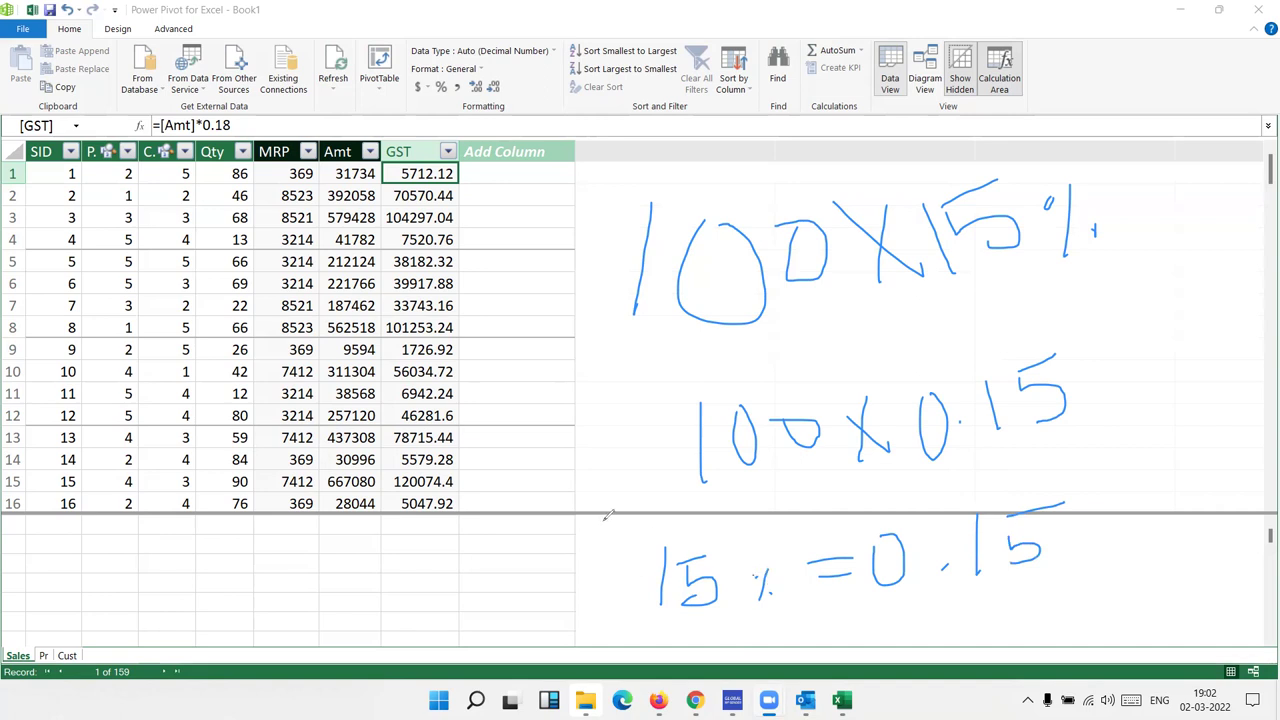
pyautogui.moveTo(486, 589)
pyautogui.mouseDown()
pyautogui.moveTo(490, 551)
pyautogui.moveTo(550, 555)
pyautogui.mouseUp()
pyautogui.moveTo(558, 462); pyautogui.dragTo(566, 521)
pyautogui.moveTo(622, 455)
pyautogui.mouseDown()
pyautogui.moveTo(583, 467)
pyautogui.moveTo(640, 510)
pyautogui.mouseUp()
pyautogui.moveTo(561, 553); pyautogui.dragTo(698, 520)
pyautogui.moveTo(621, 557)
pyautogui.mouseDown()
pyautogui.moveTo(622, 578)
pyautogui.moveTo(710, 534)
pyautogui.moveTo(715, 550)
pyautogui.mouseUp()
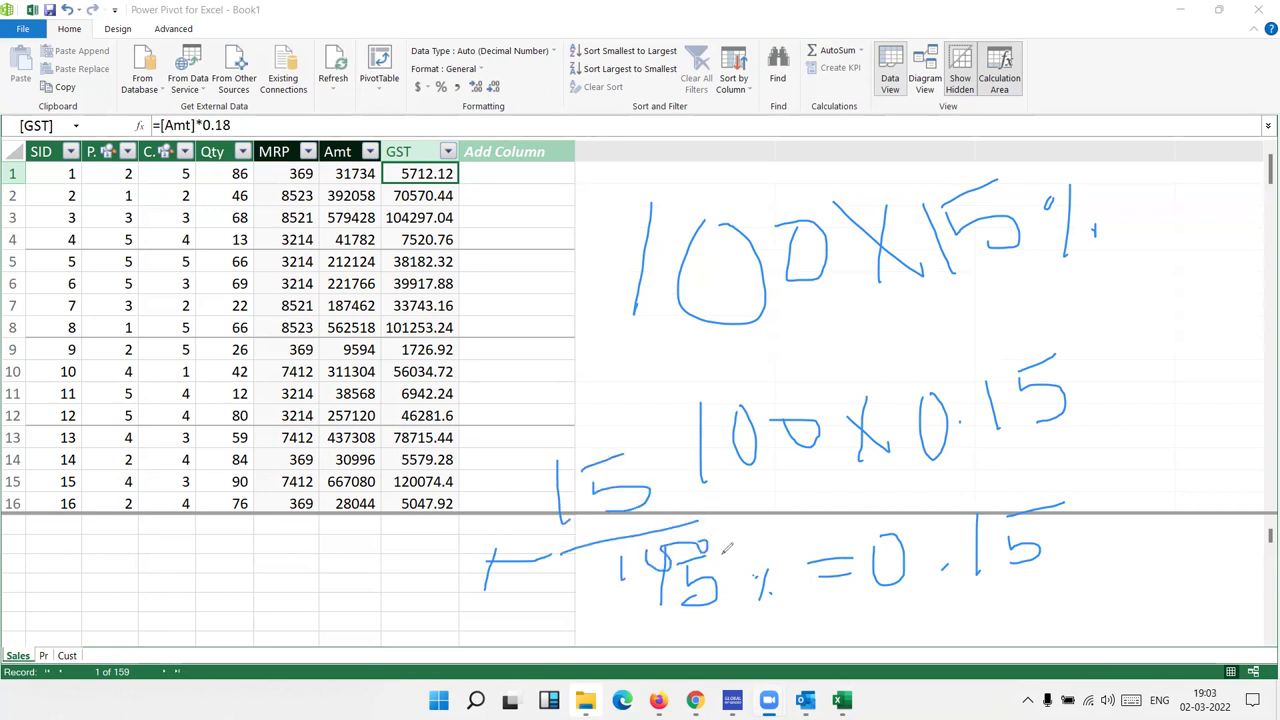
pyautogui.moveTo(911, 597); pyautogui.dragTo(1062, 587)
pyautogui.press('e')
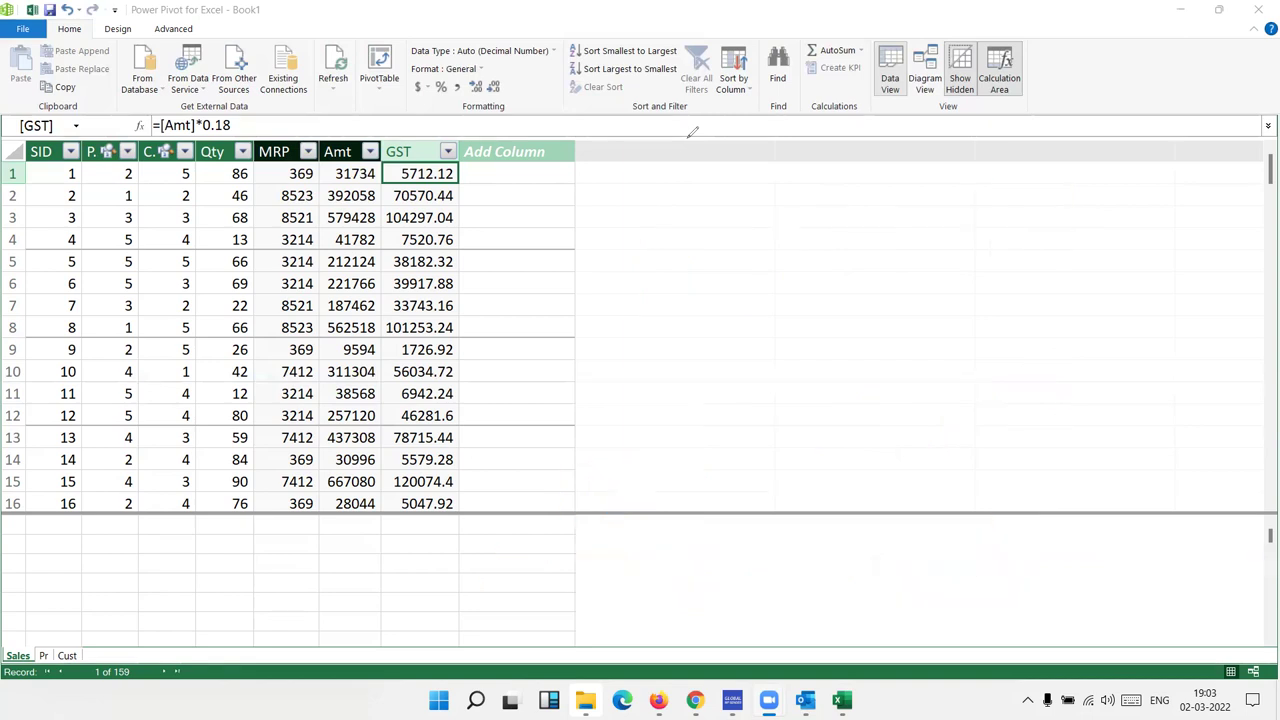
# Step: Check the GST formula, then test =5000*18% in cell K2 of the Excel sheet
pyautogui.click(420, 222)
pyautogui.click(236, 123)
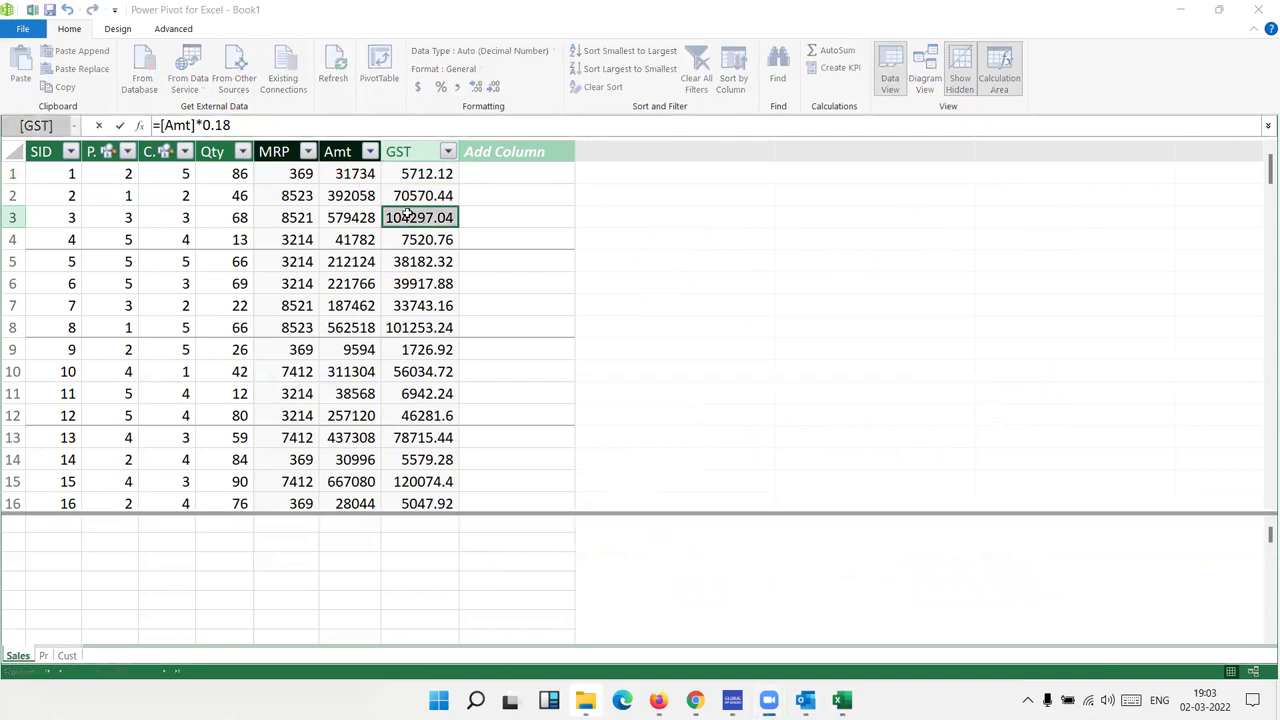
pyautogui.hotkey('alt', 'Tab')
pyautogui.click(726, 226)
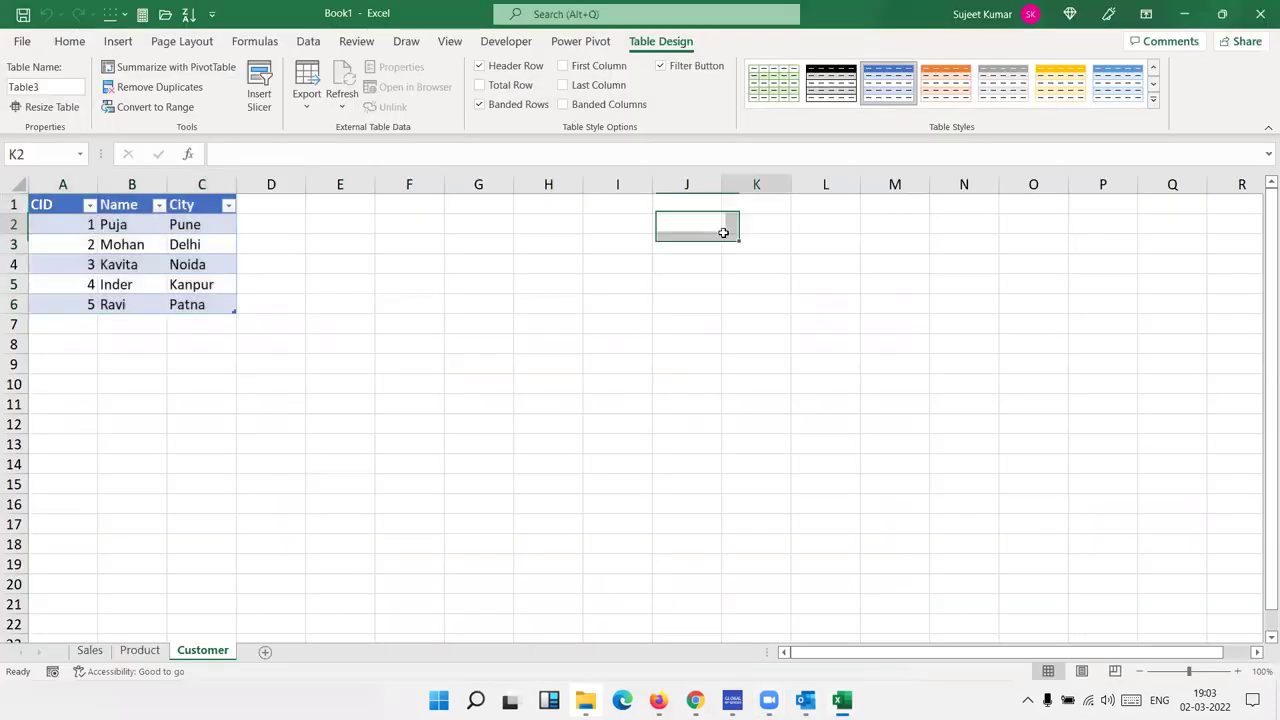
pyautogui.write('100')
pyautogui.press('Escape')
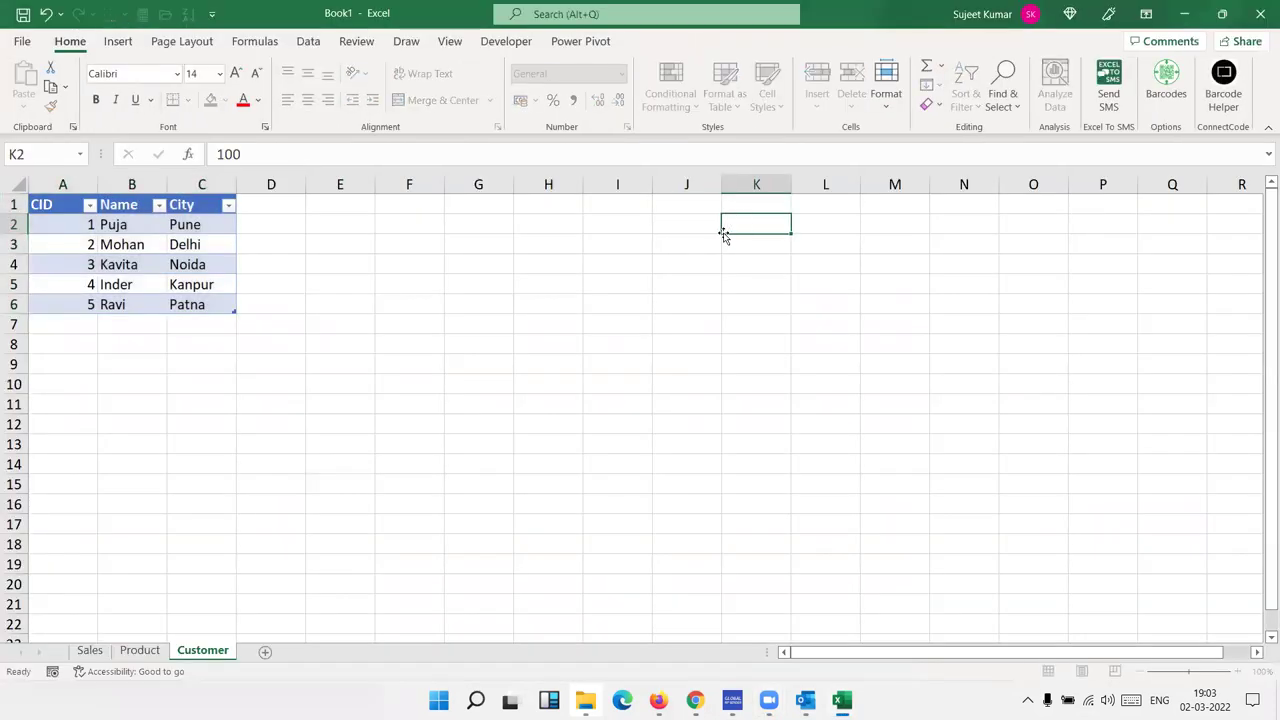
pyautogui.write('=5000*')
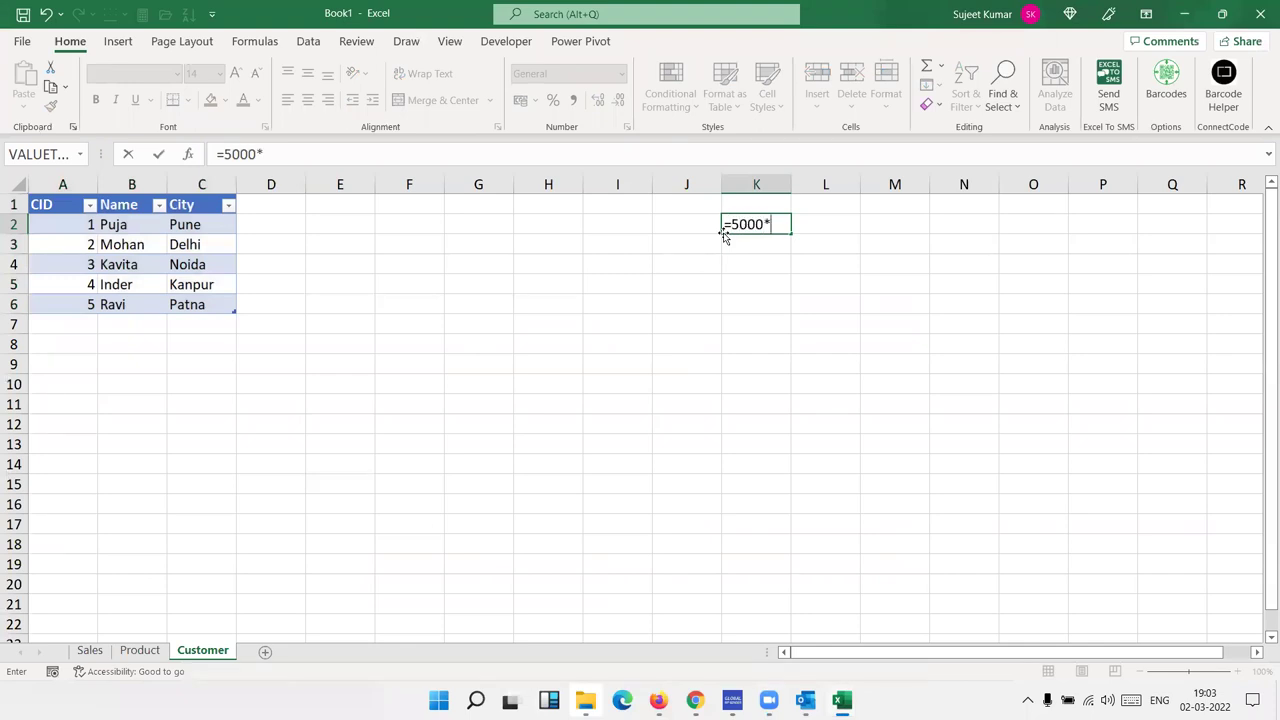
pyautogui.write('18')
pyautogui.write('%')
pyautogui.press('Return')
pyautogui.press('Up')
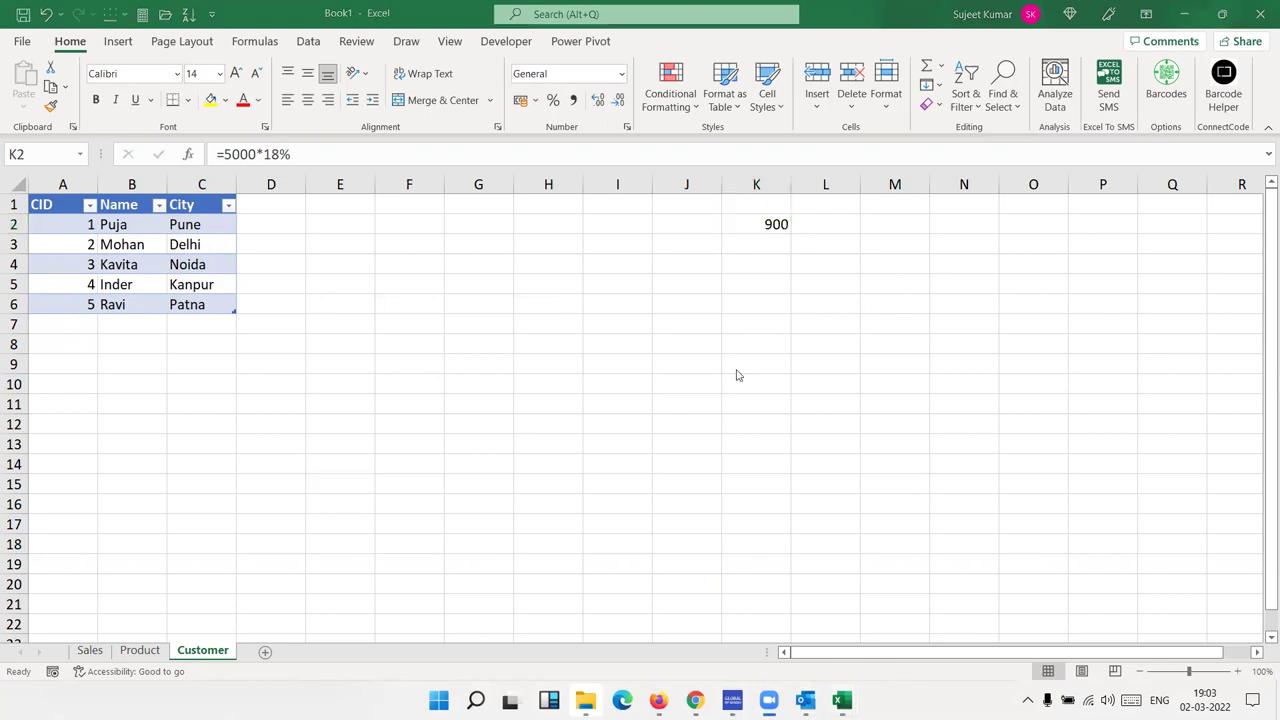
# Step: Enter =5000*0.18 in cell J4 so it shows 900
pyautogui.hotkey('alt', 'Tab')
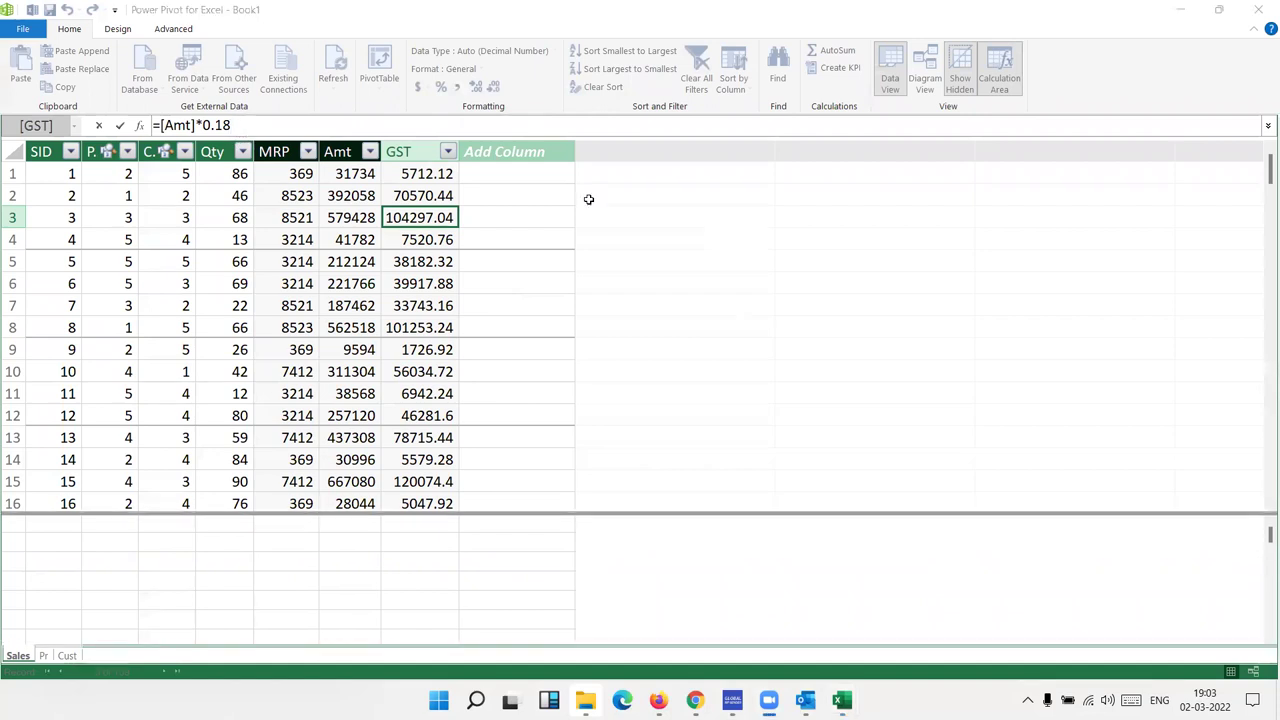
pyautogui.hotkey('alt', 'Tab')
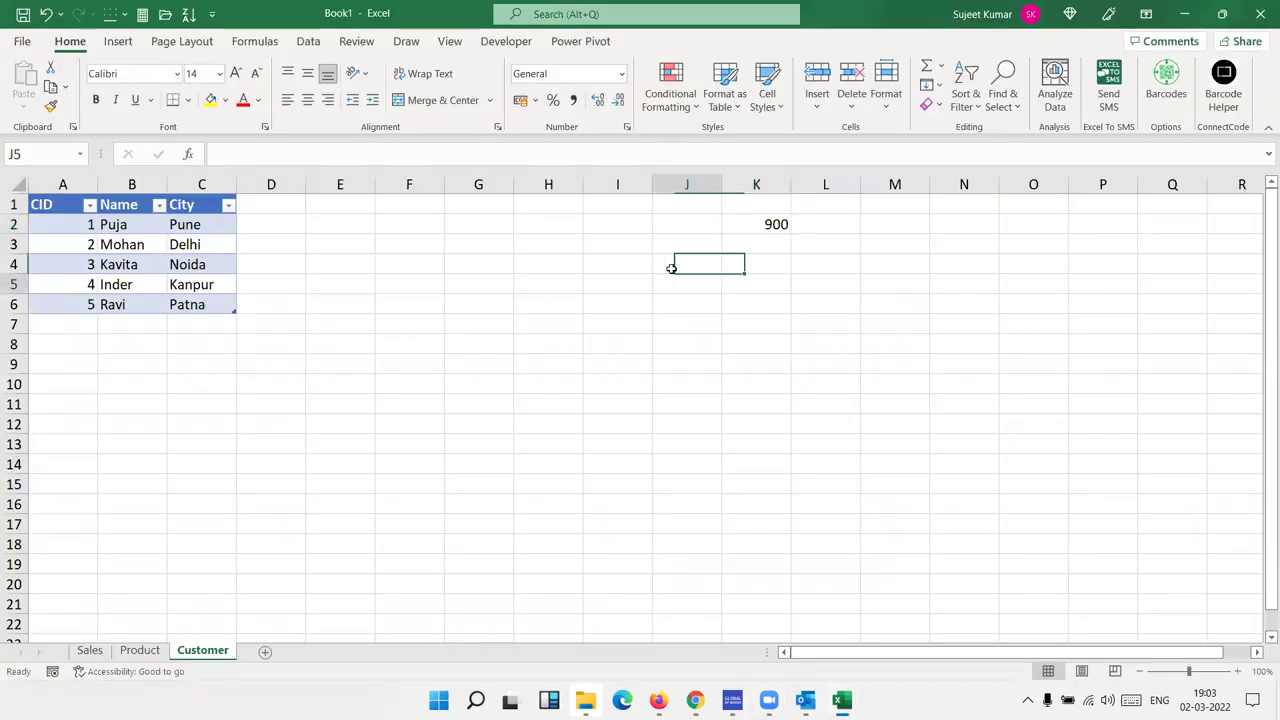
pyautogui.click(671, 269)
pyautogui.write('5000*')
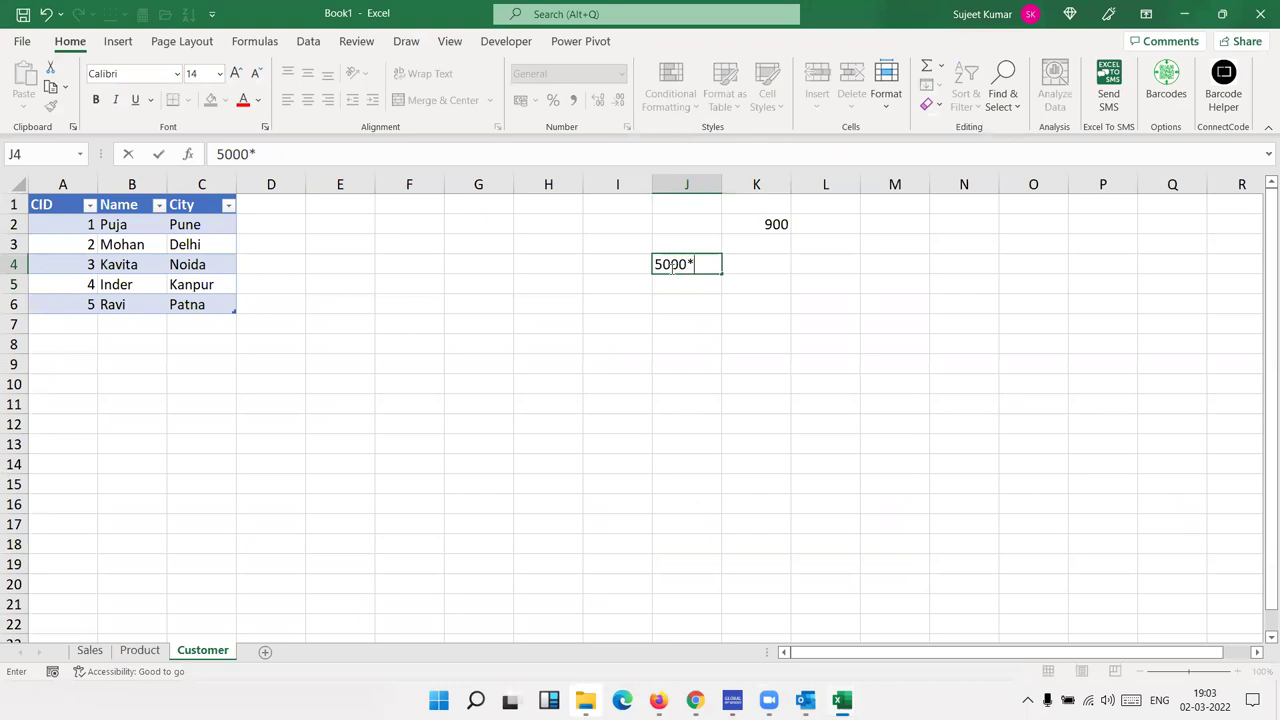
pyautogui.write('0.15')
pyautogui.click(657, 264)
pyautogui.write('=')
pyautogui.press('Return')
pyautogui.click(659, 263)
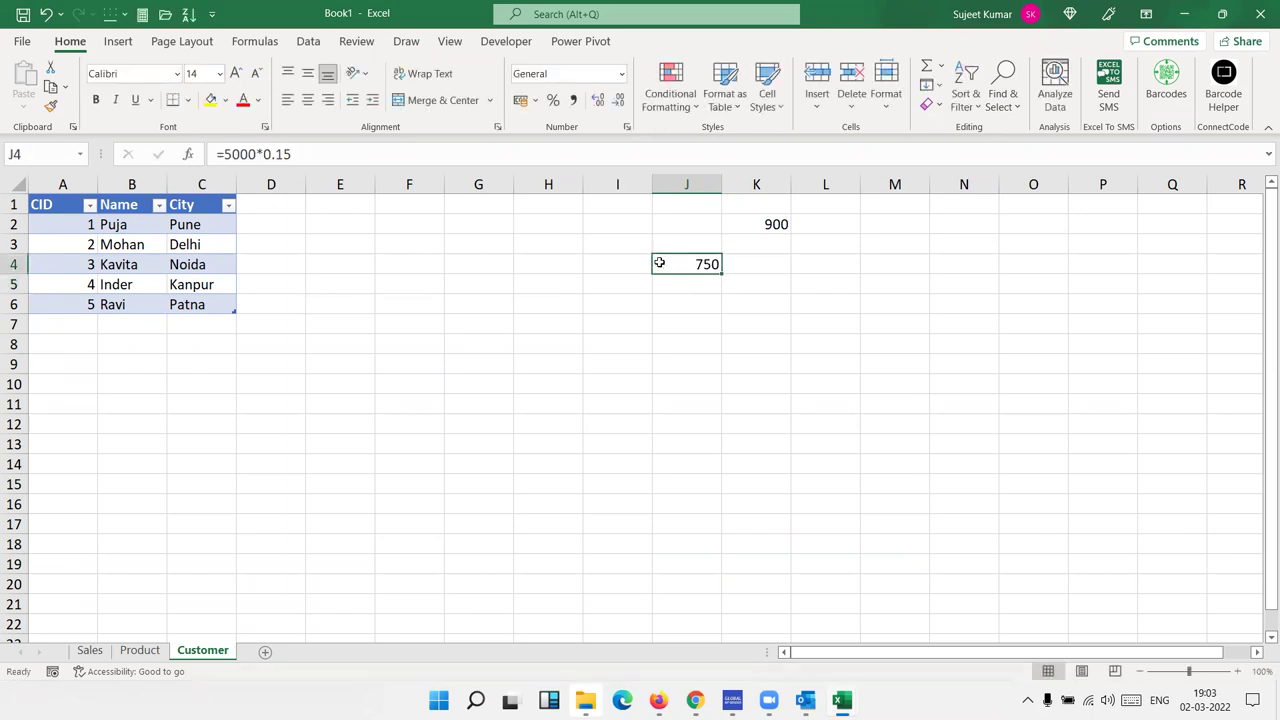
pyautogui.click(770, 224)
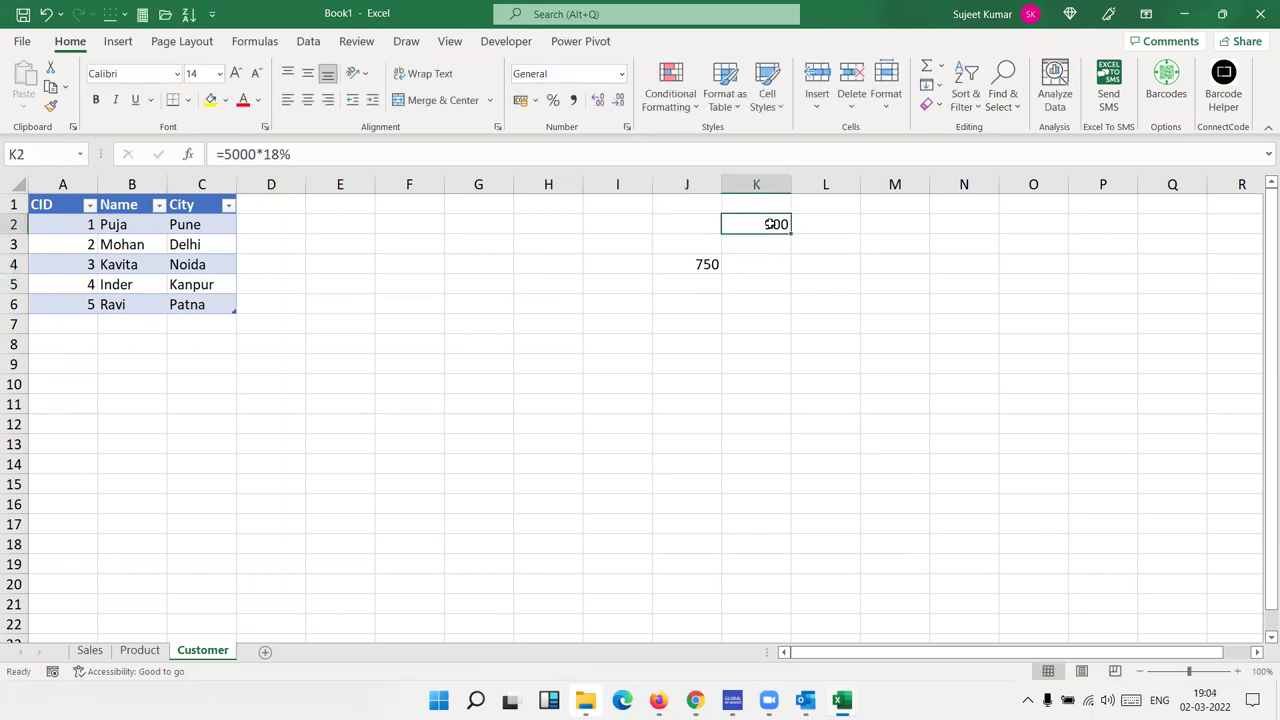
pyautogui.click(664, 263)
pyautogui.click(296, 153)
pyautogui.press('BackSpace')
pyautogui.write('8')
pyautogui.press('Return')
# Step: Enter 18% in K5 and 0.18 in L5, and show K5 in General format
pyautogui.press('Right')
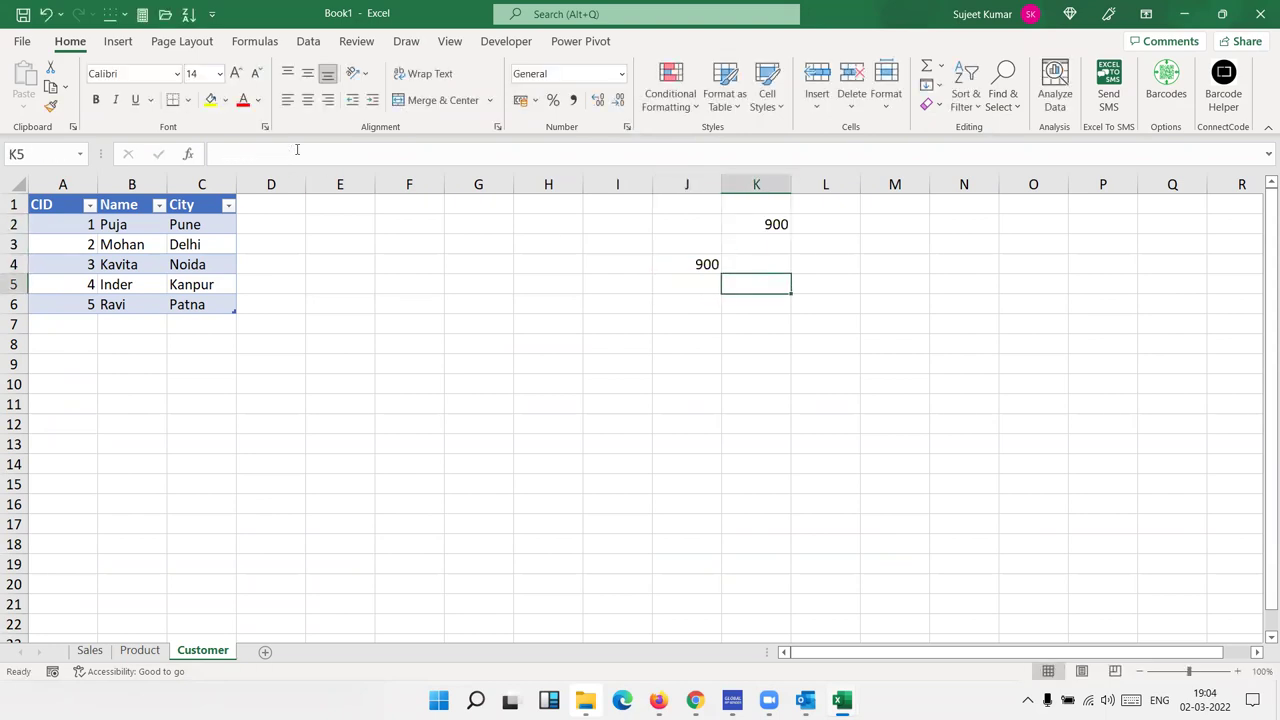
pyautogui.write('18%')
pyautogui.press('Return')
pyautogui.press('Up')
pyautogui.press('Right')
pyautogui.write('0.18')
pyautogui.press('Return')
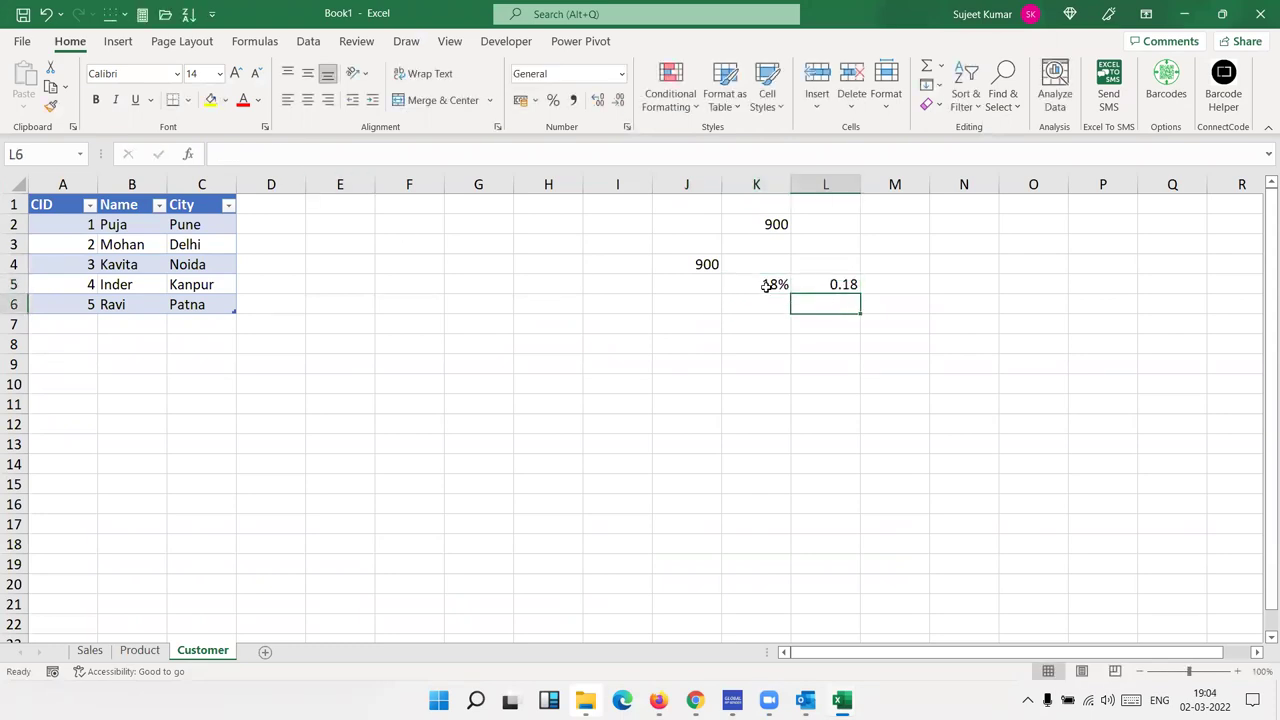
pyautogui.click(765, 284)
pyautogui.click(614, 80)
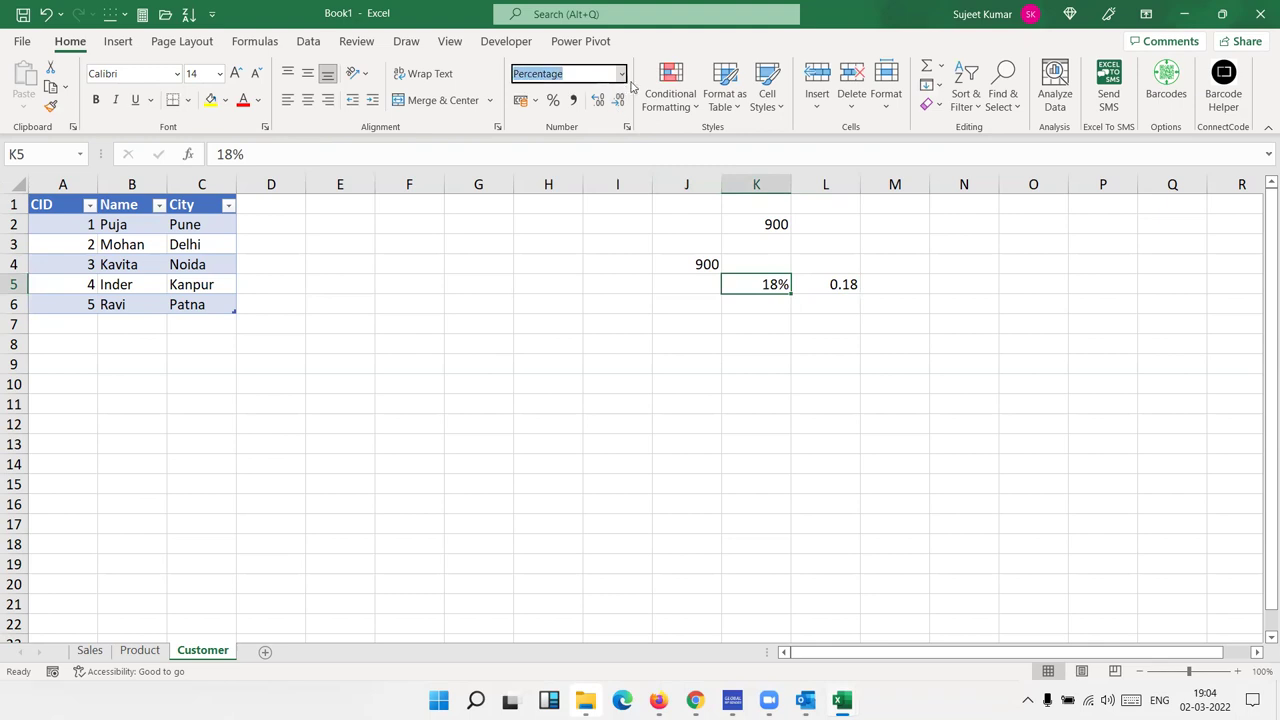
pyautogui.click(620, 74)
pyautogui.click(600, 100)
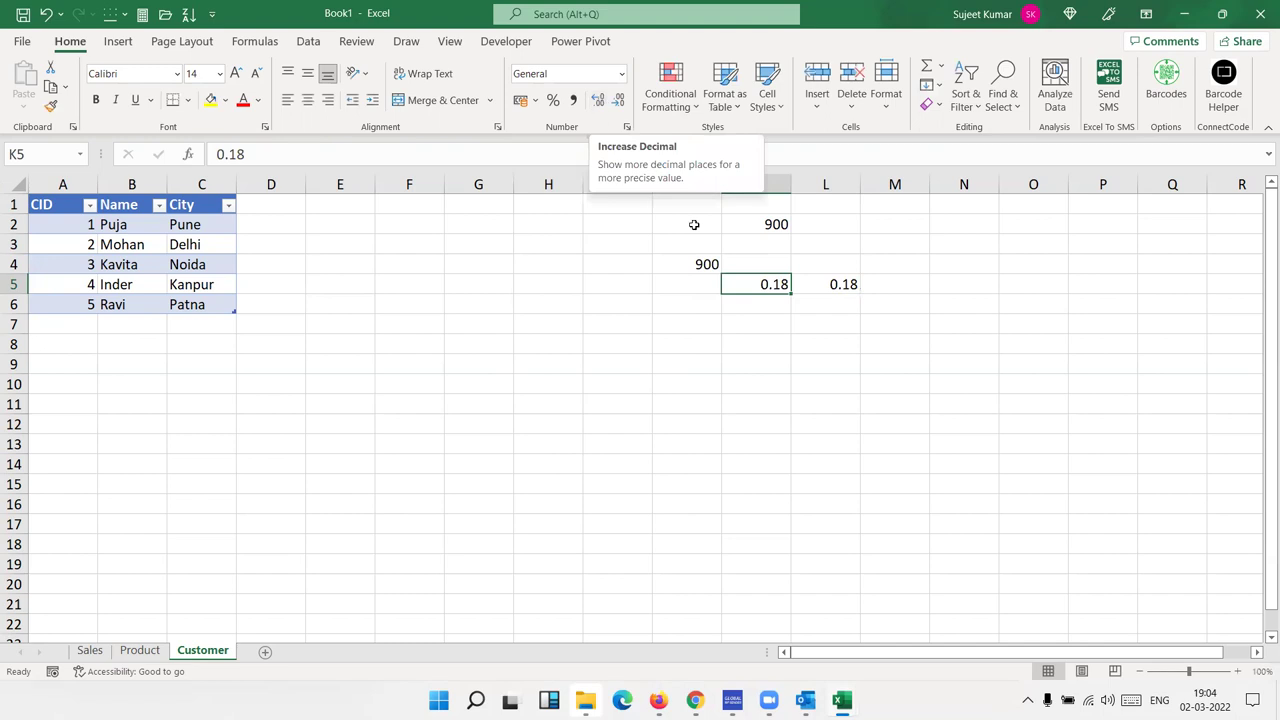
# Step: Delete the trial cells J3:M7 and return to Power Pivot
pyautogui.moveTo(891, 323); pyautogui.dragTo(691, 218)
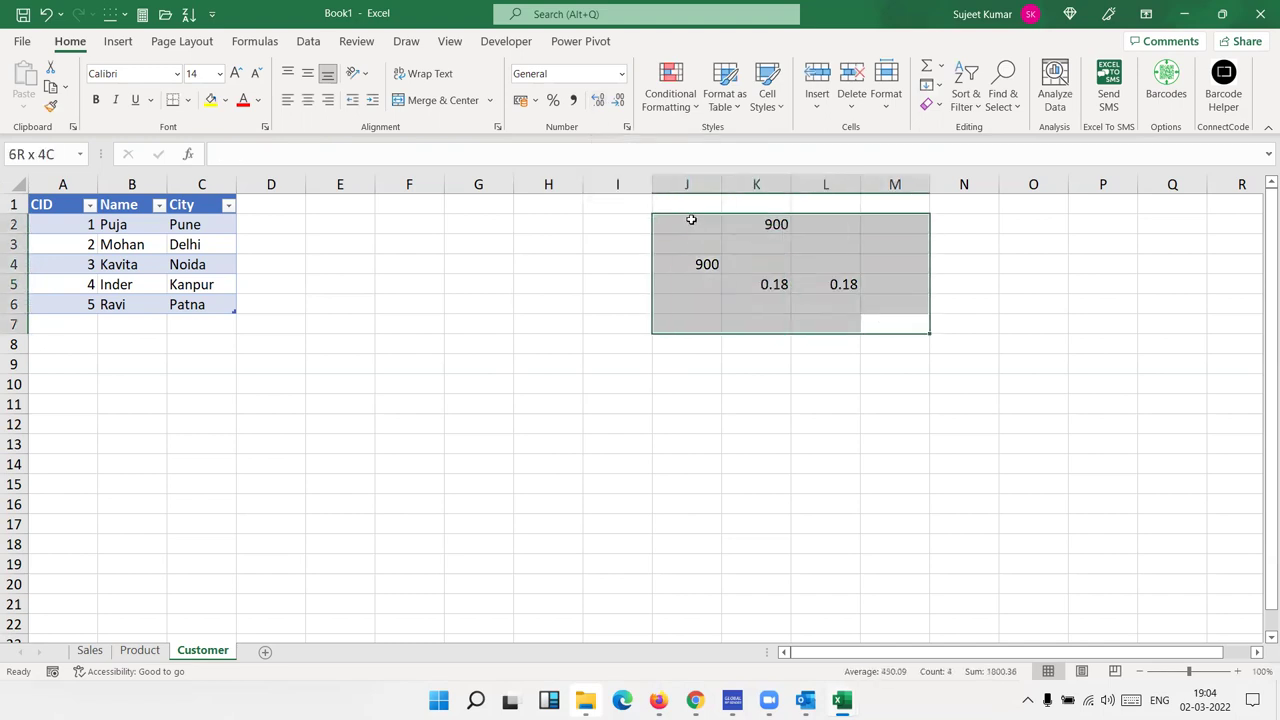
pyautogui.press('Delete')
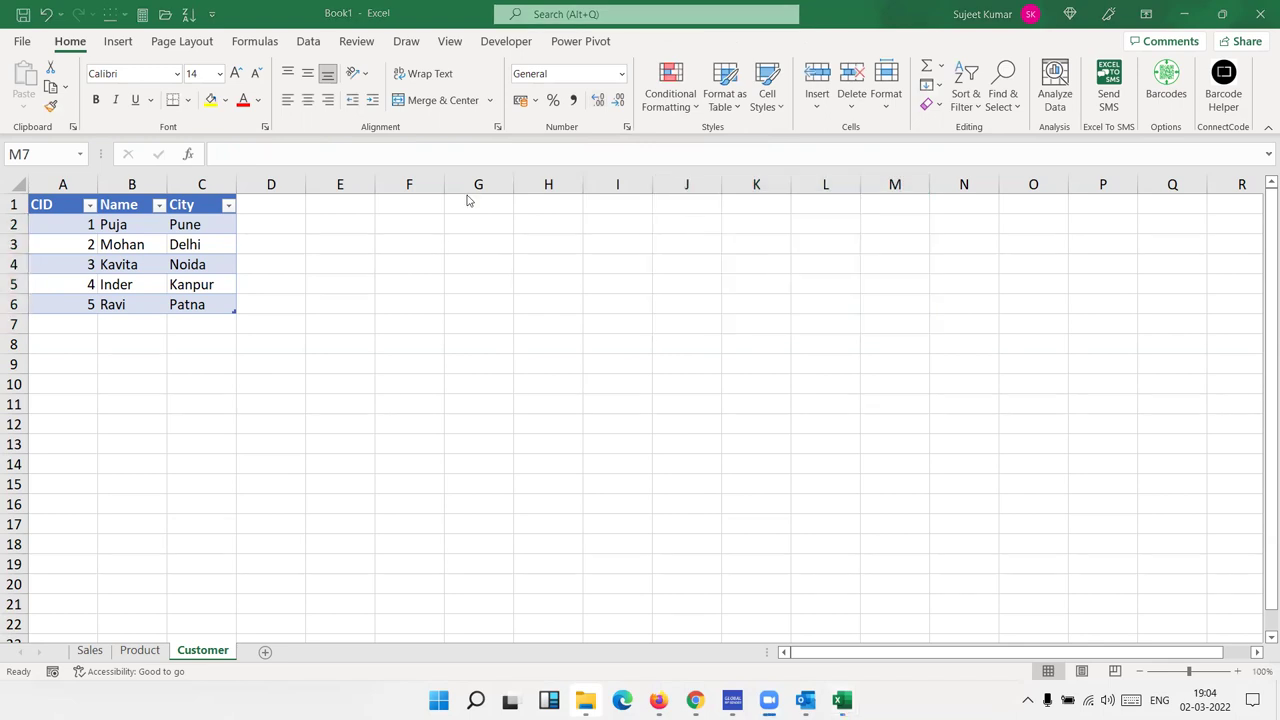
pyautogui.hotkey('alt', 'Tab')
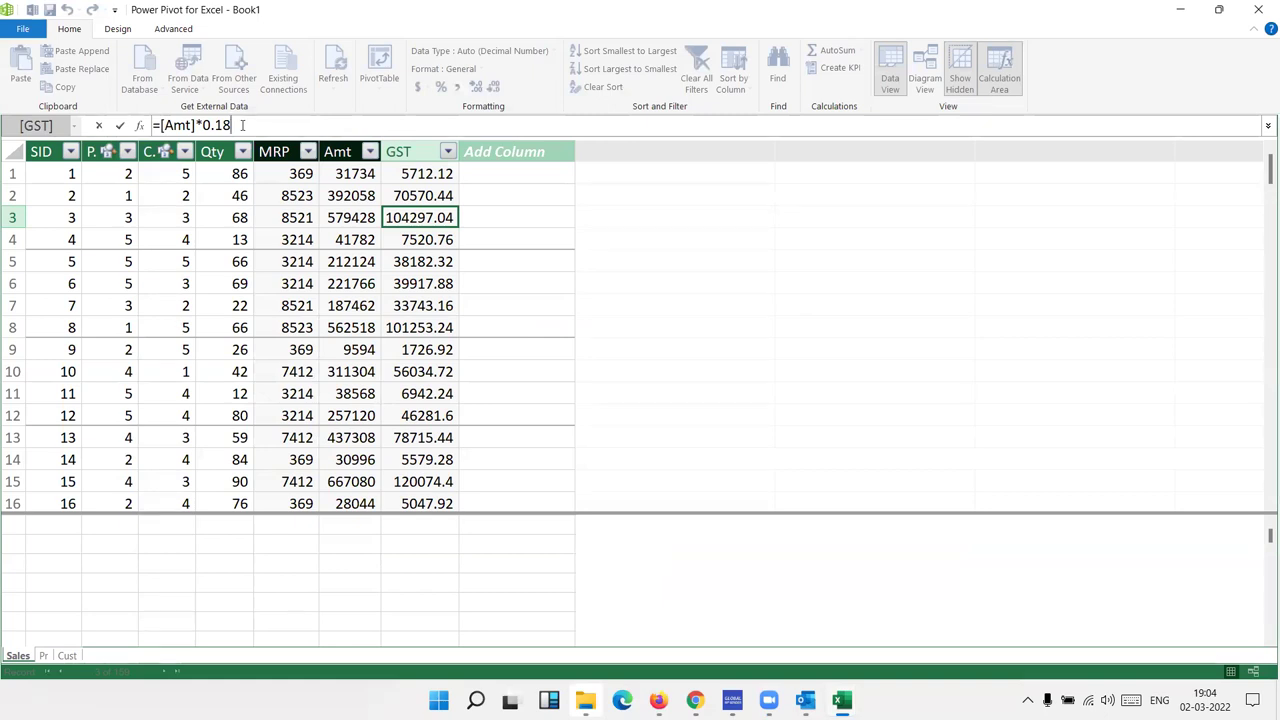
# Step: Create a PivotTable from the Power Pivot model on a new worksheet
pyautogui.press('Return')
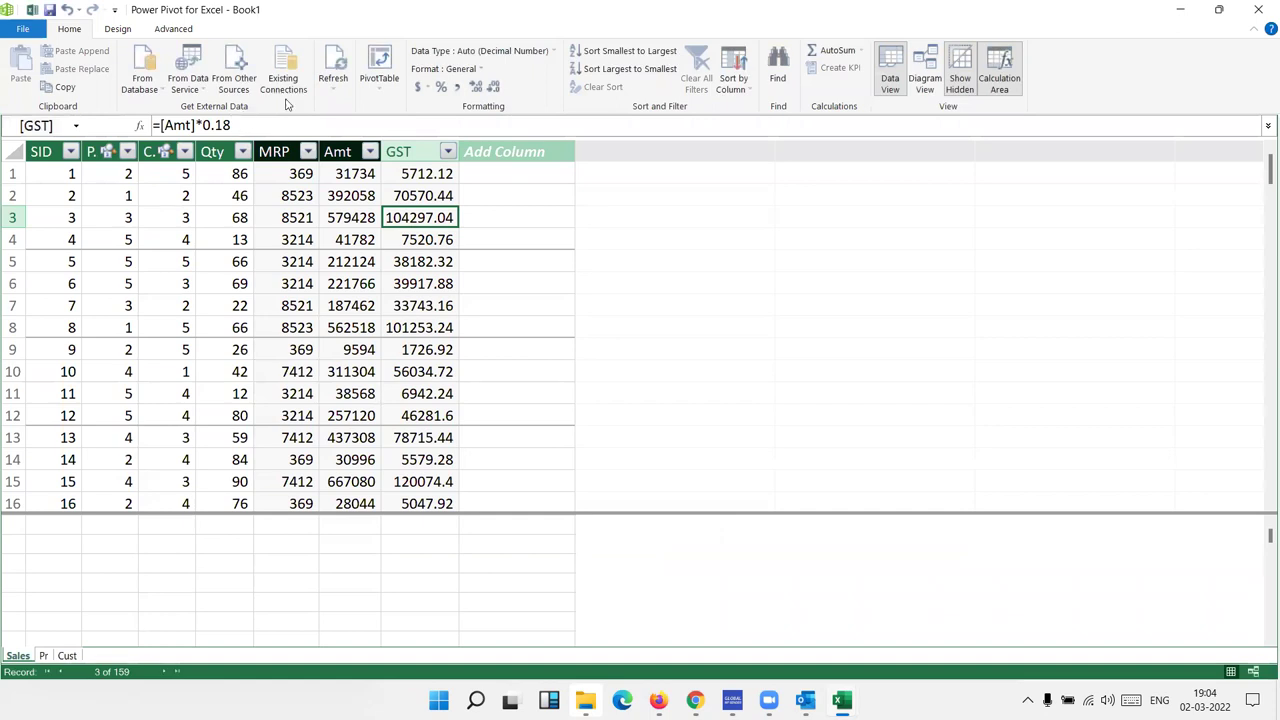
pyautogui.click(383, 60)
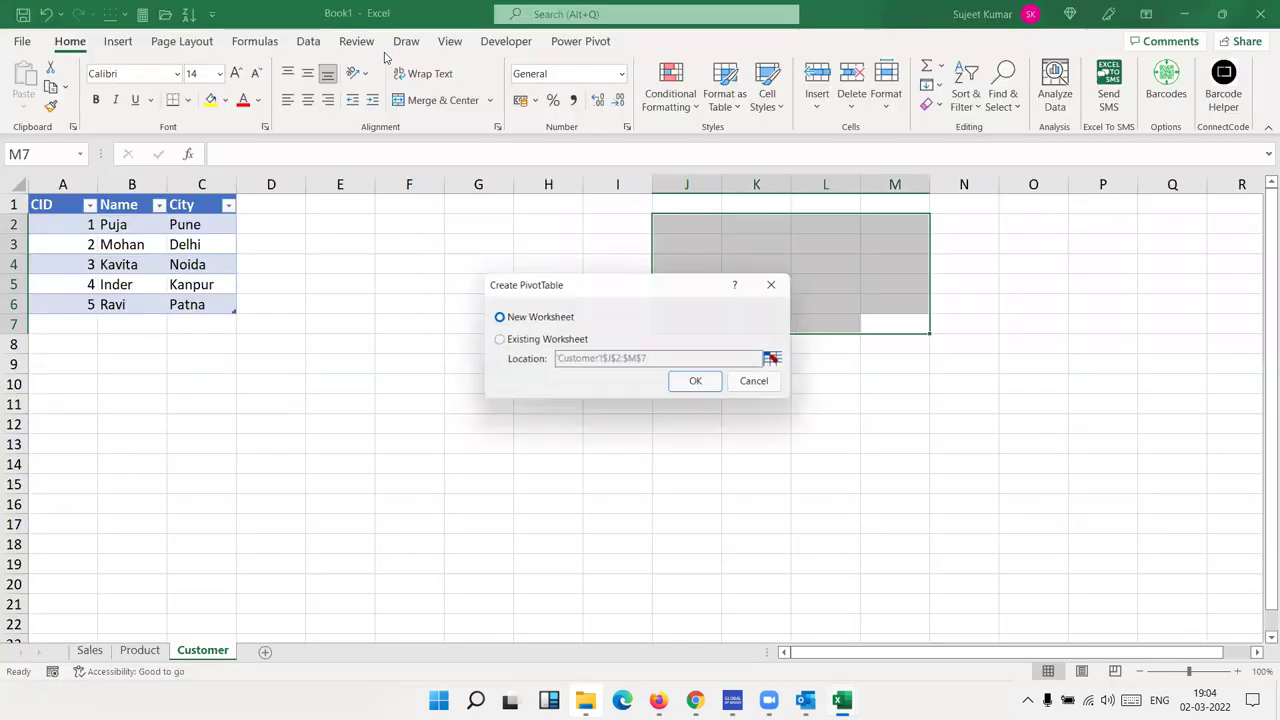
pyautogui.click(700, 390)
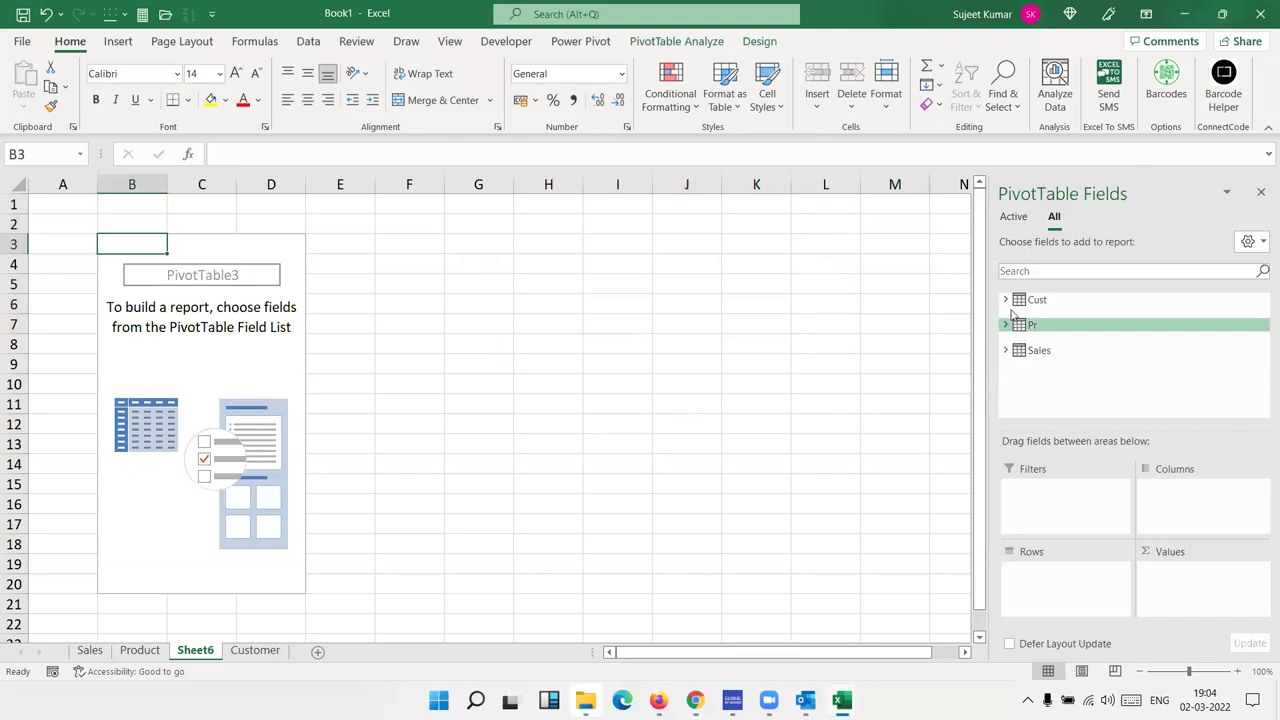
# Step: Put Cust City in Rows, Pr Name in Columns and Sales Amt in Values
pyautogui.click(1007, 301)
pyautogui.click(1011, 304)
pyautogui.click(1010, 304)
pyautogui.click(1010, 304)
pyautogui.click(1010, 304)
pyautogui.moveTo(1055, 351); pyautogui.dragTo(1062, 568)
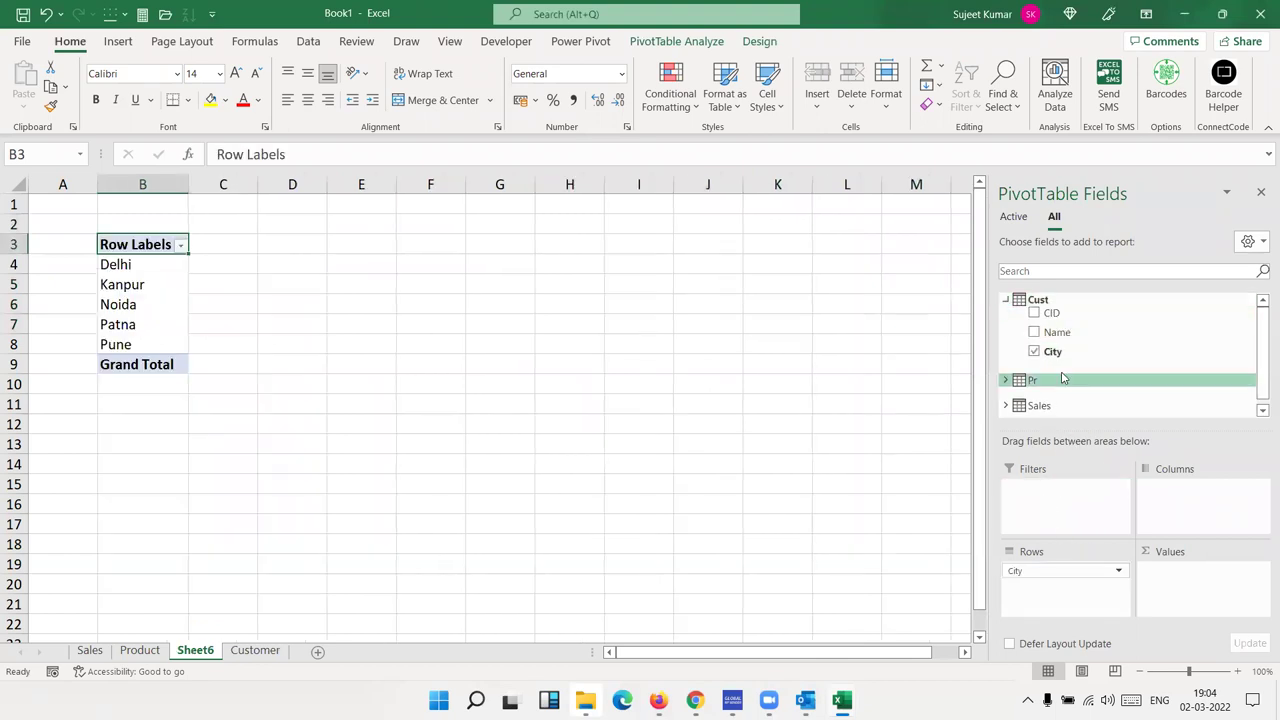
pyautogui.click(1006, 380)
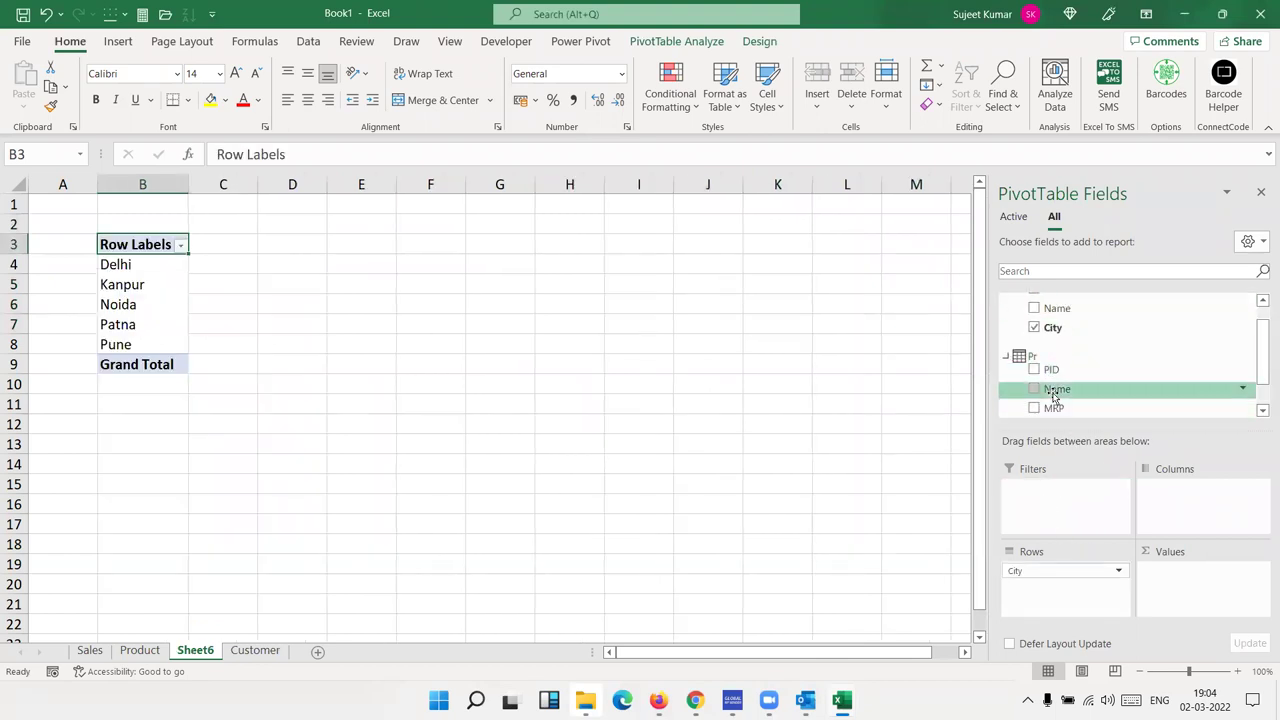
pyautogui.moveTo(1052, 351); pyautogui.dragTo(1192, 516)
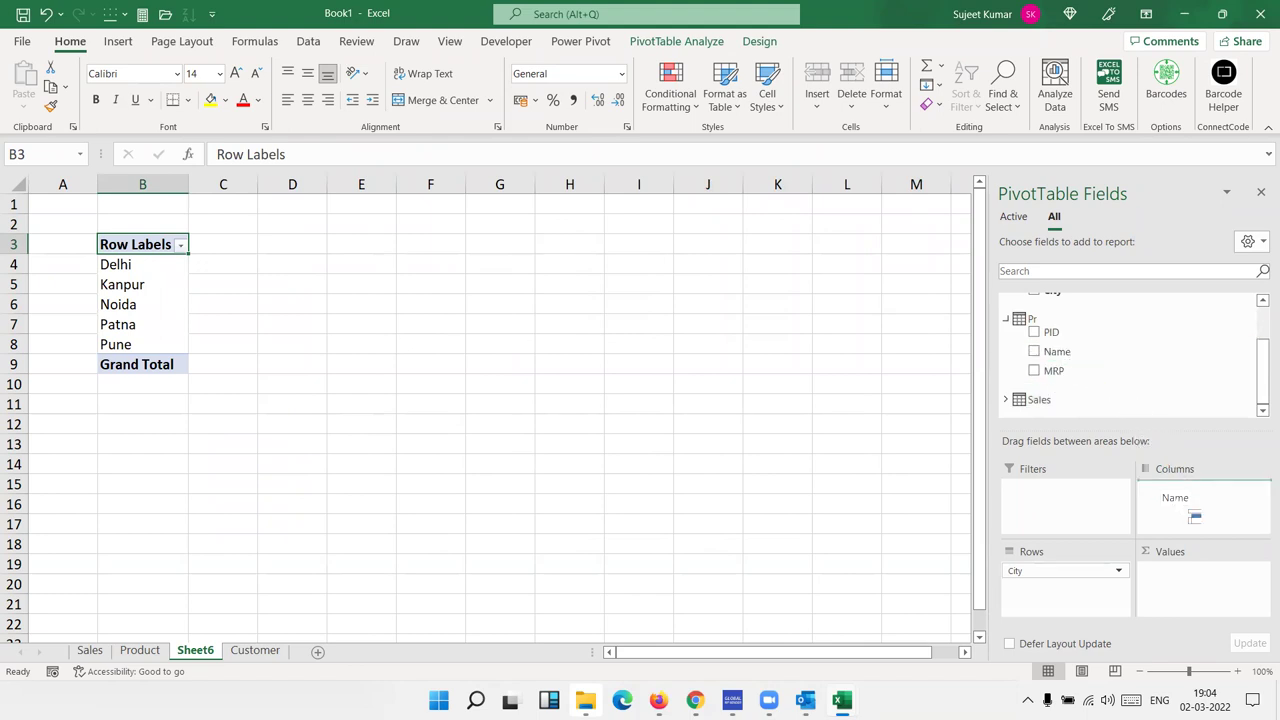
pyautogui.click(1006, 399)
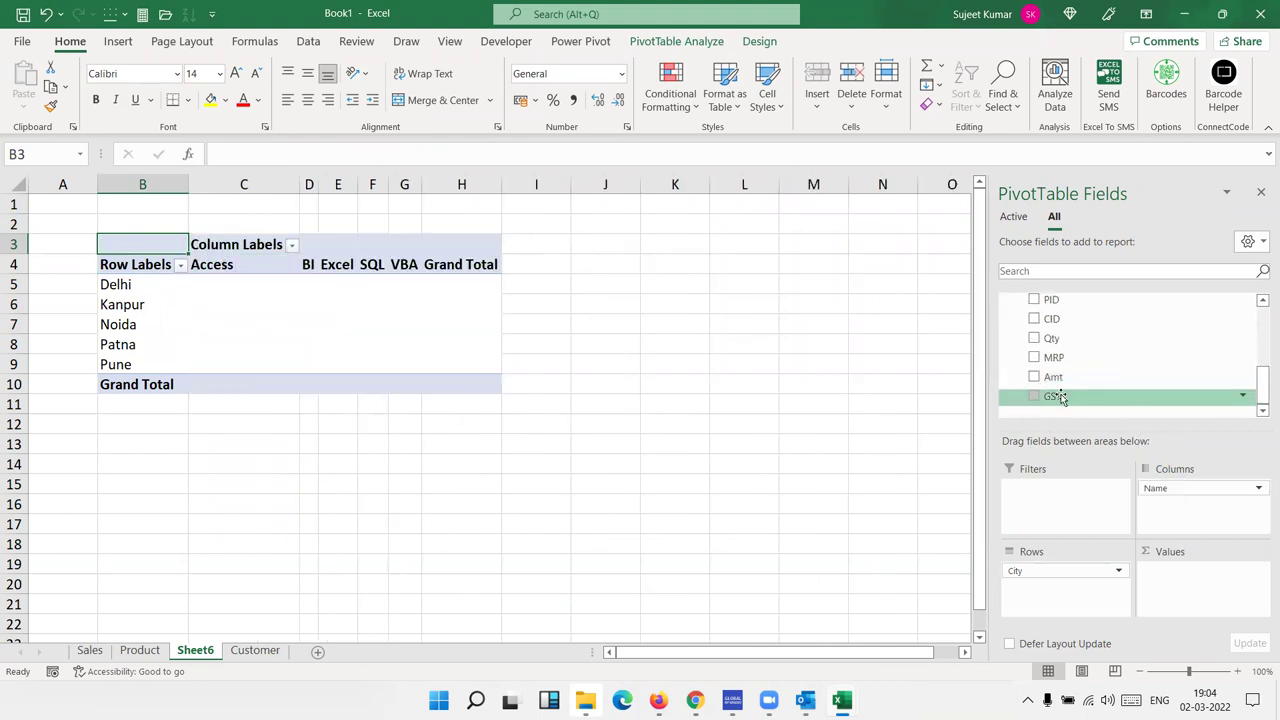
pyautogui.moveTo(1055, 377); pyautogui.dragTo(1186, 578)
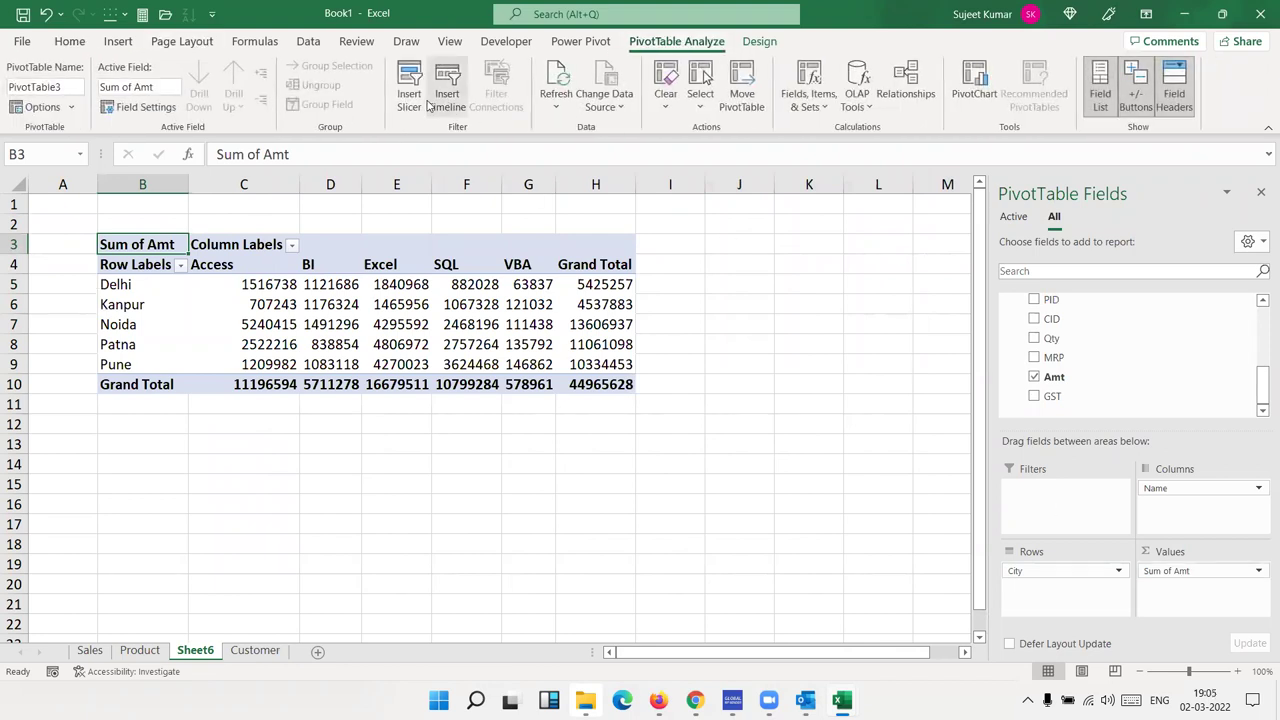
# Step: Insert a Cust Name slicer and place it beside the pivot around column J
pyautogui.click(410, 100)
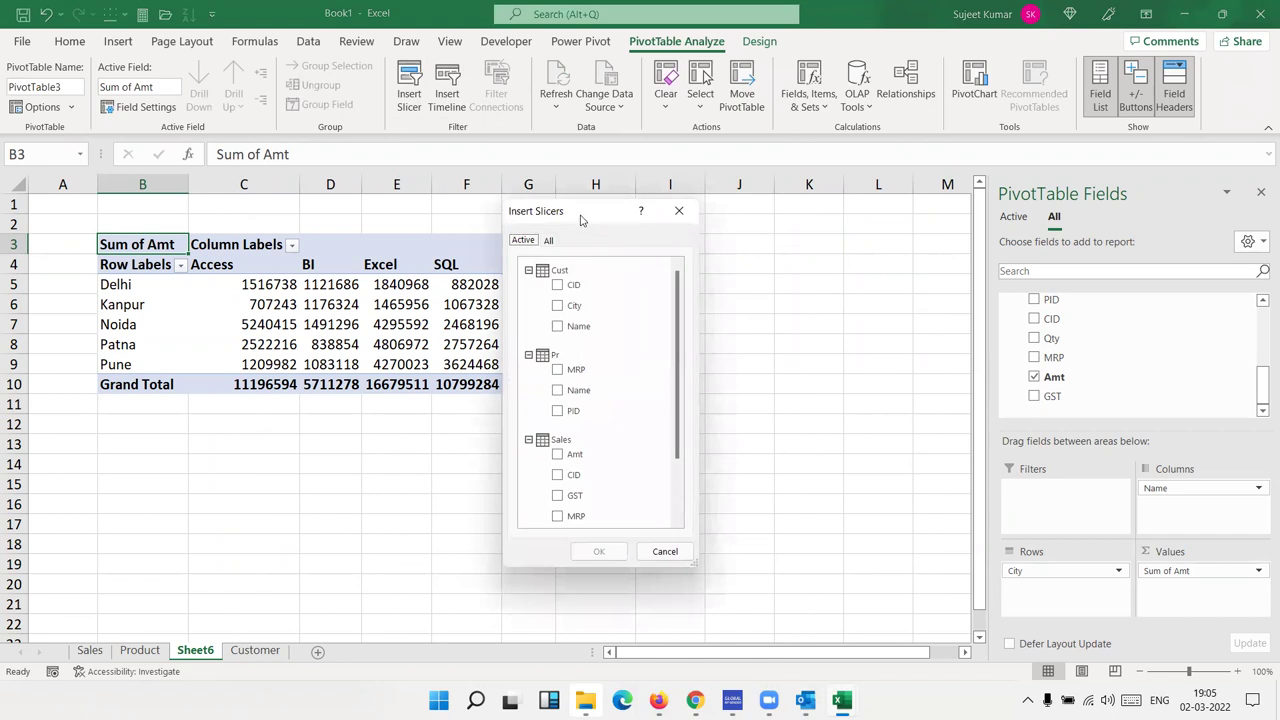
pyautogui.moveTo(597, 220); pyautogui.dragTo(813, 197)
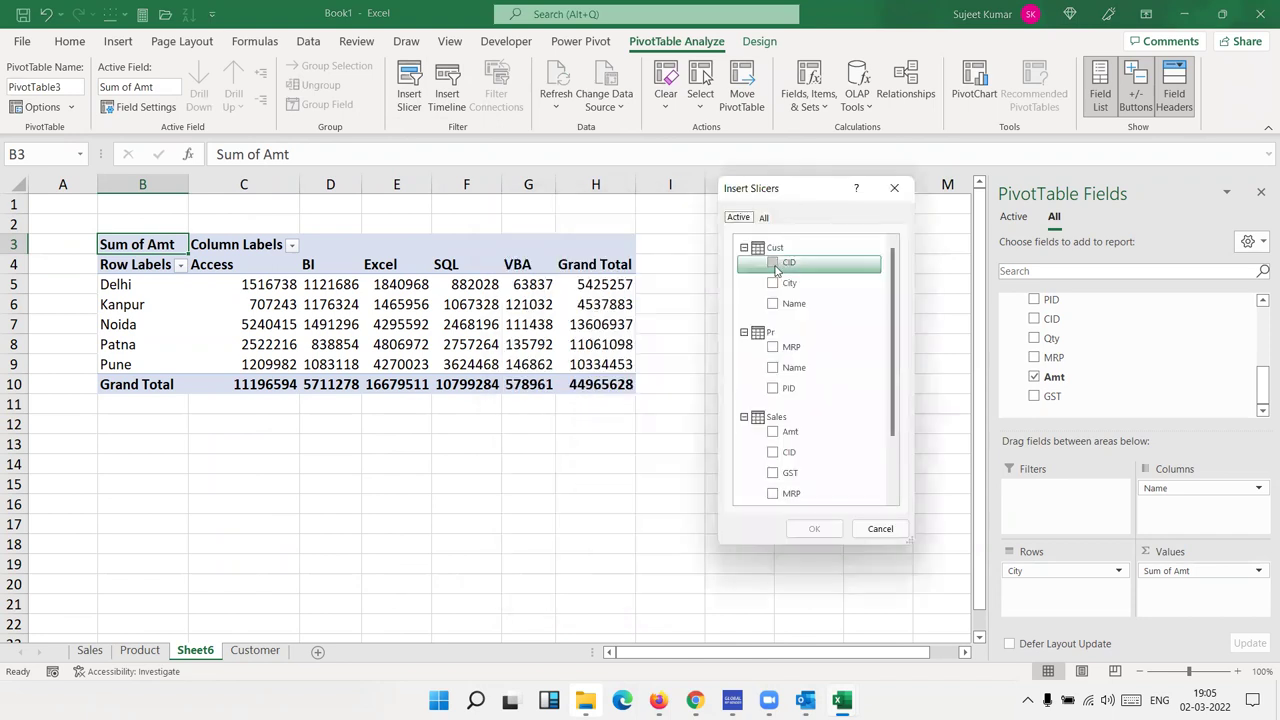
pyautogui.click(773, 304)
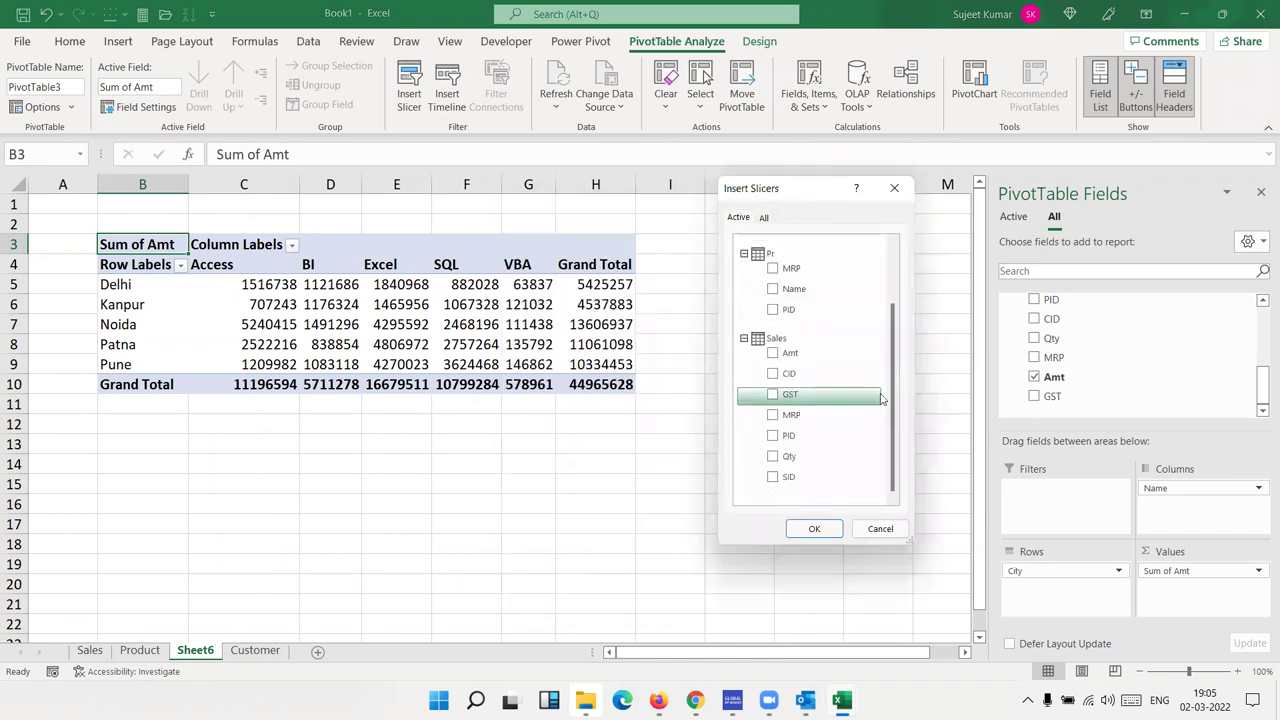
pyautogui.click(813, 530)
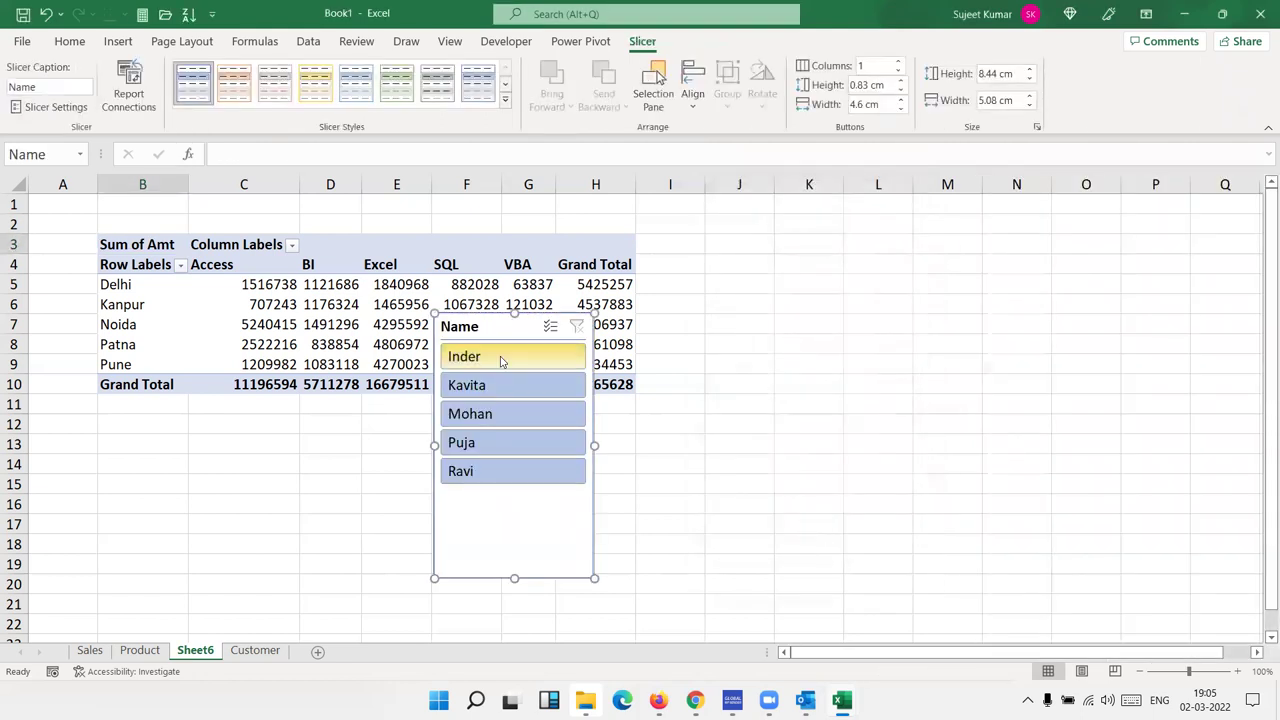
pyautogui.moveTo(494, 323); pyautogui.dragTo(755, 204)
# Step: Test the slicer on three customers, then clear its filter so all customers show
pyautogui.click(762, 240)
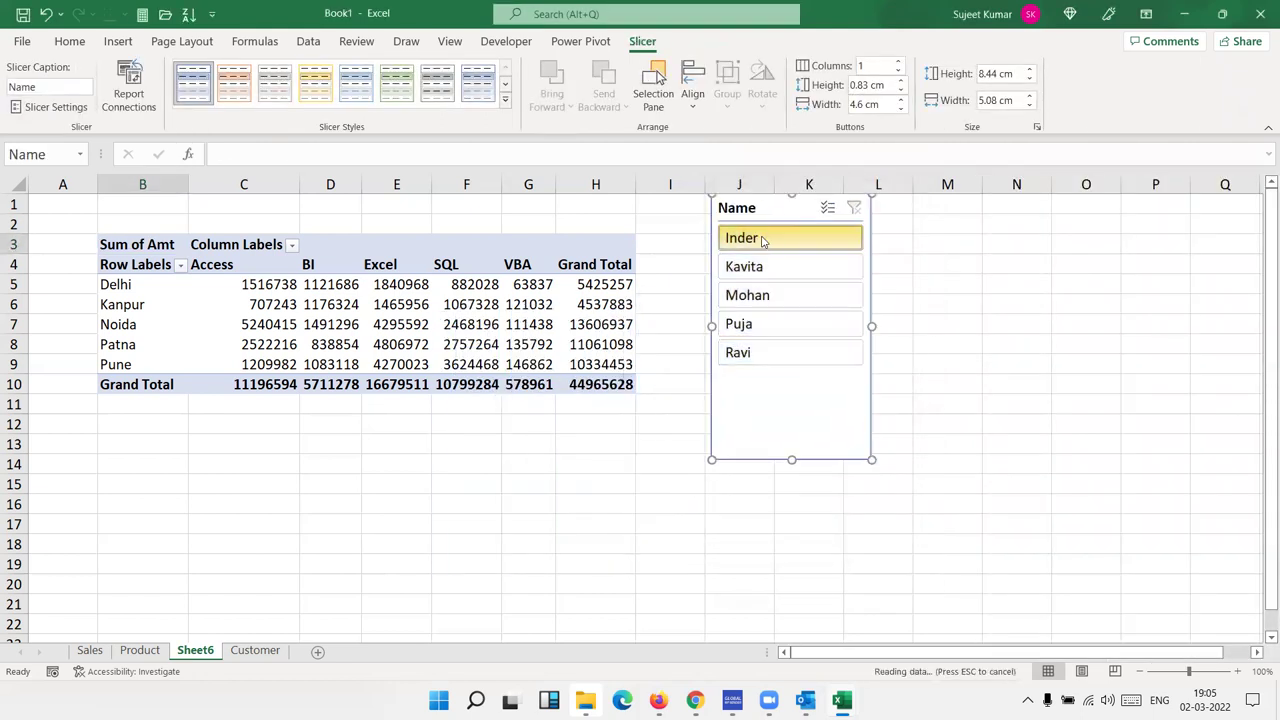
pyautogui.click(757, 266)
pyautogui.click(753, 295)
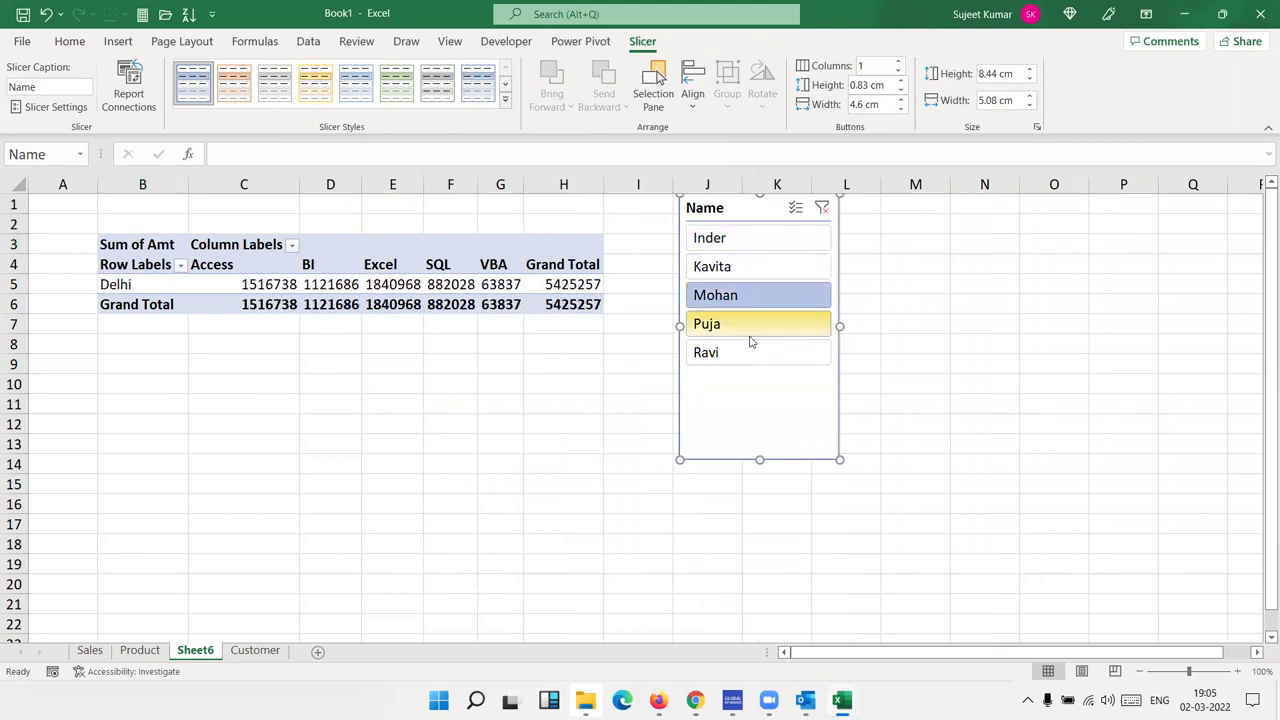
pyautogui.click(821, 207)
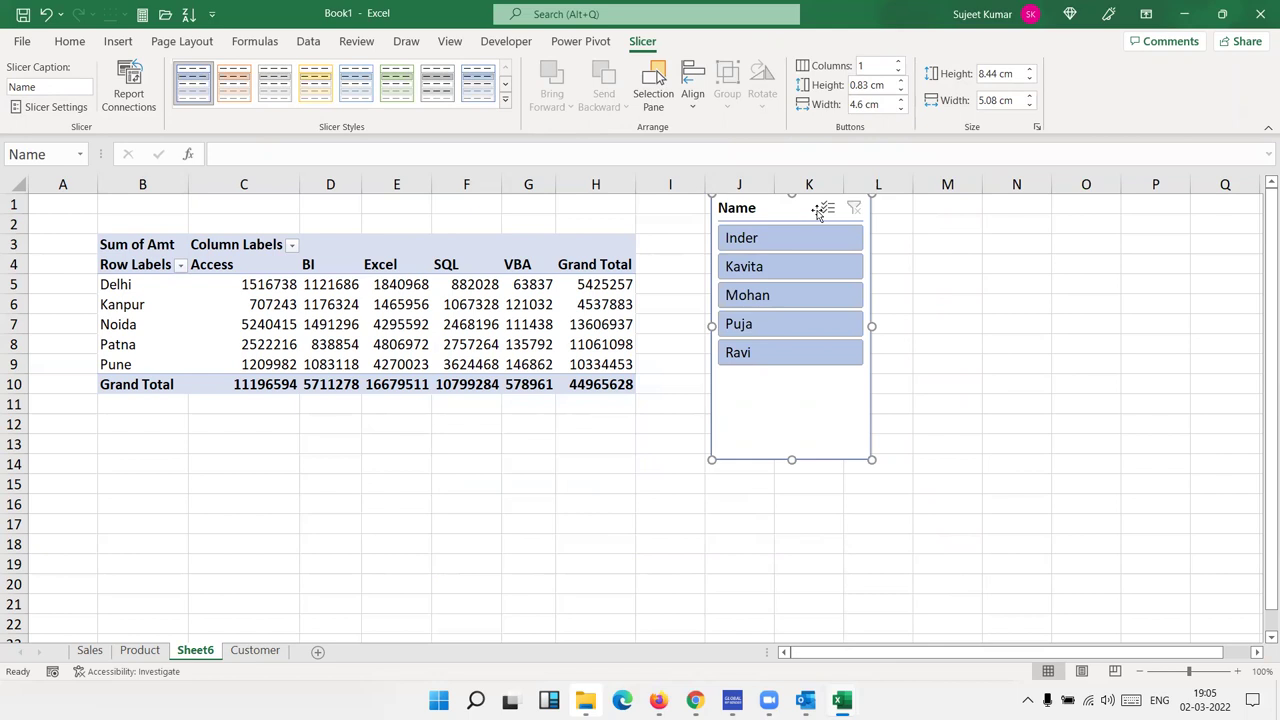
pyautogui.click(118, 41)
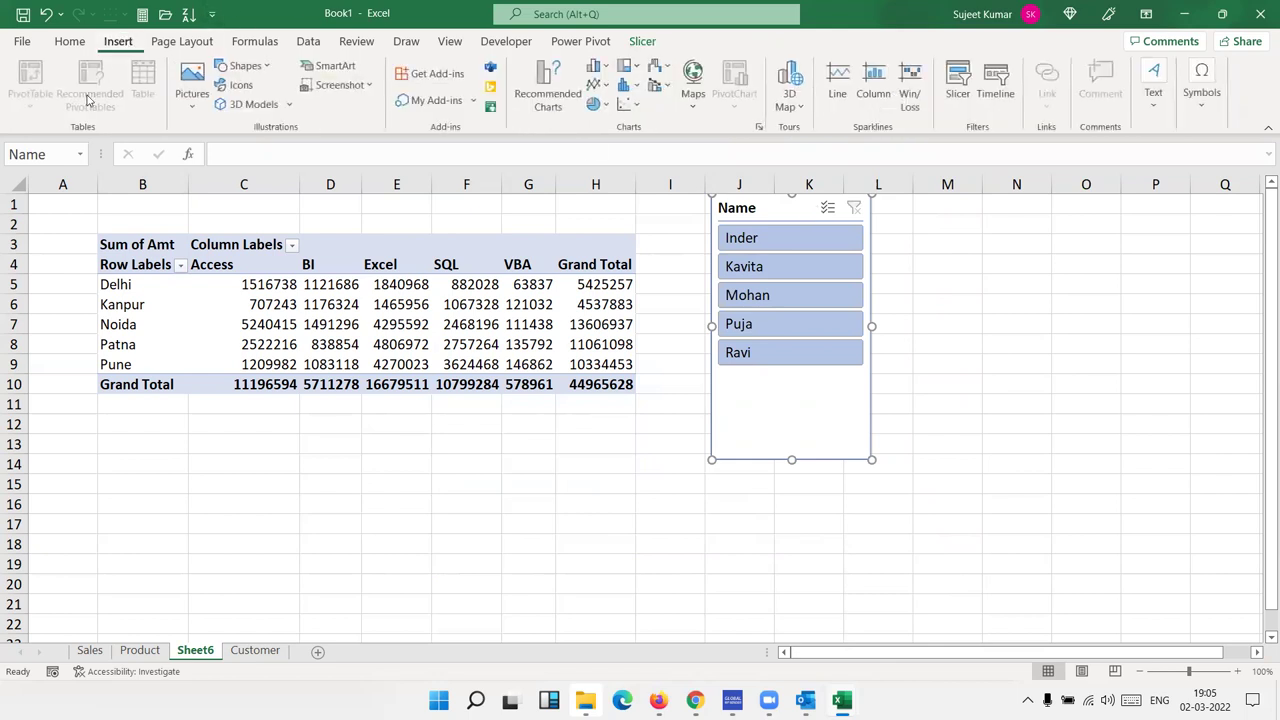
pyautogui.click(255, 488)
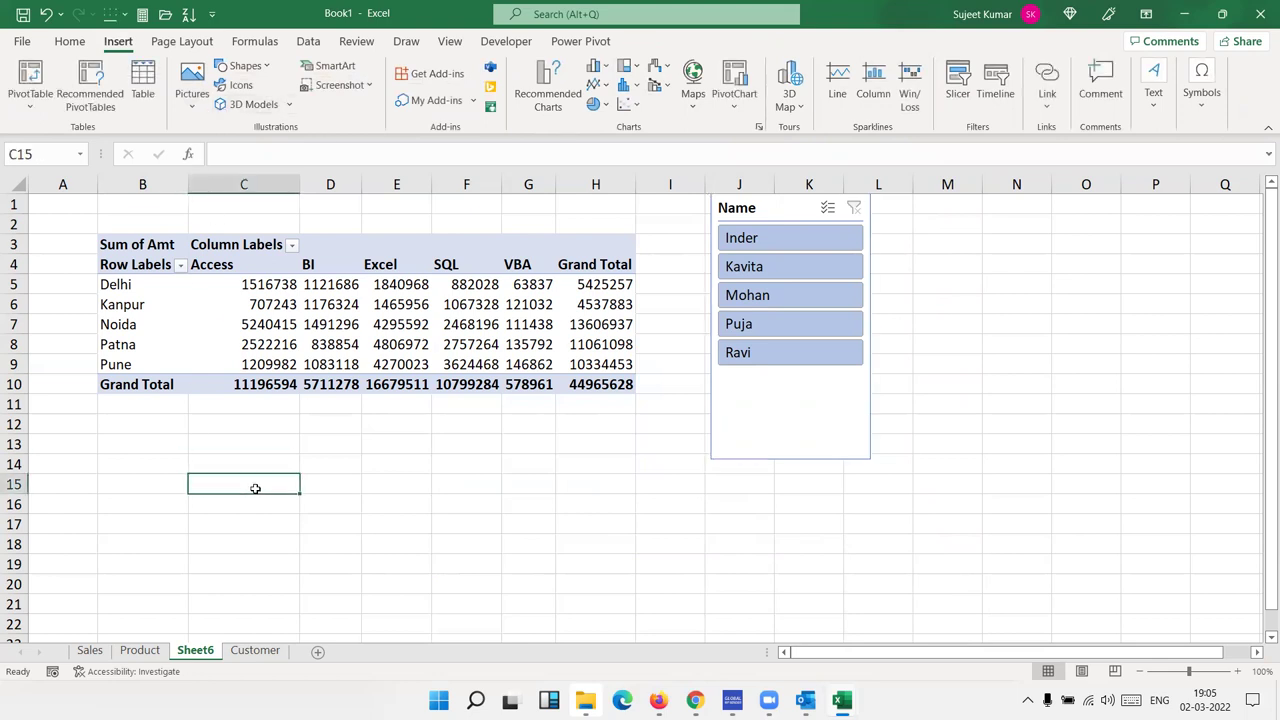